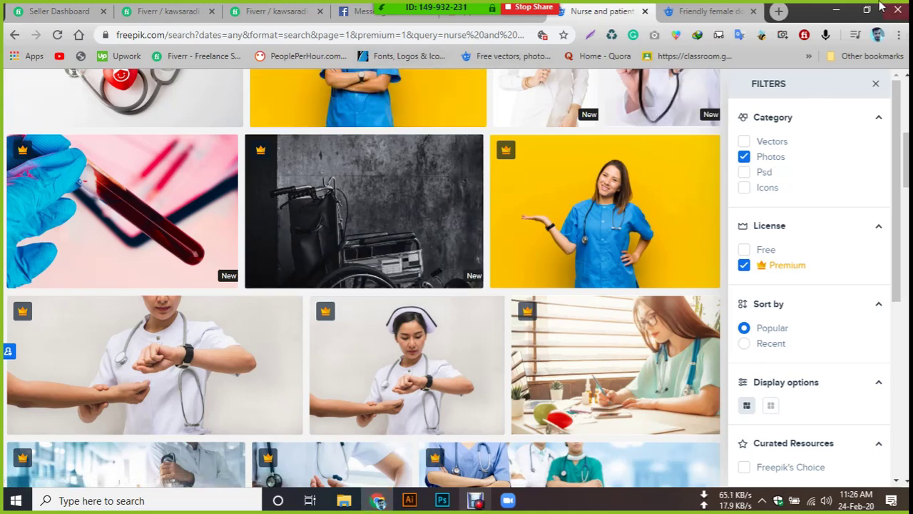
Minimize Chrome and bring Photoshop back up showing the Brochure.psd flyer.
left_click(836, 11)
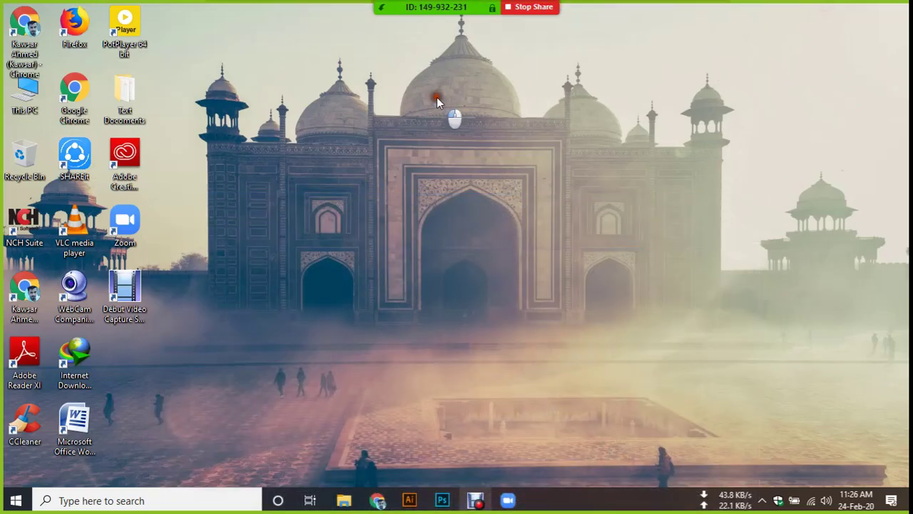
left_click(444, 501)
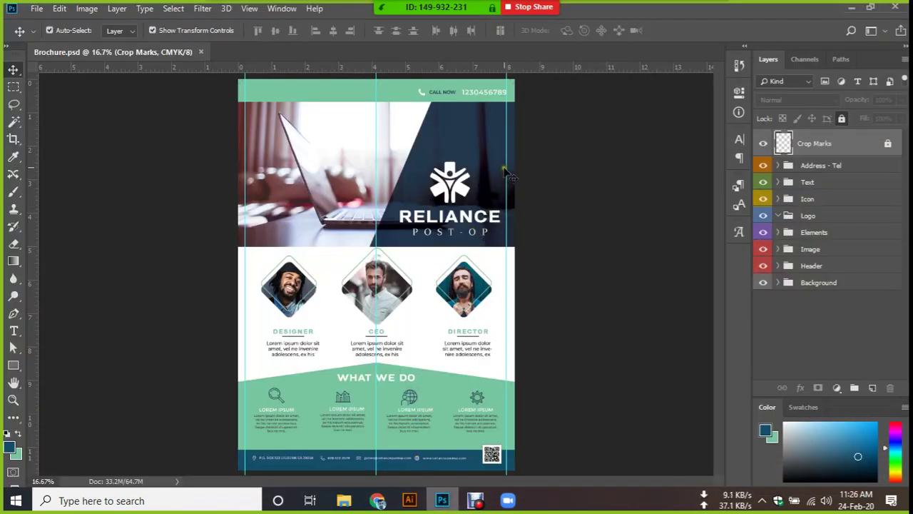
left_click(851, 8)
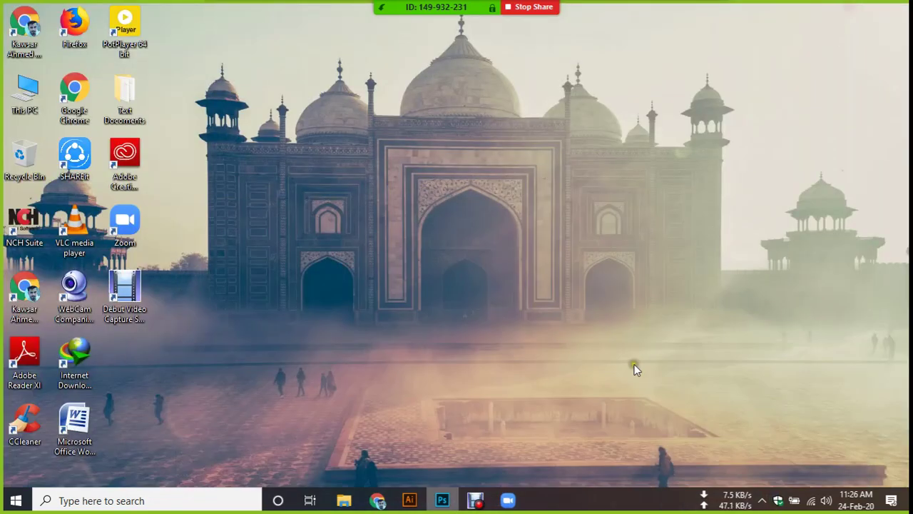
left_click(437, 502)
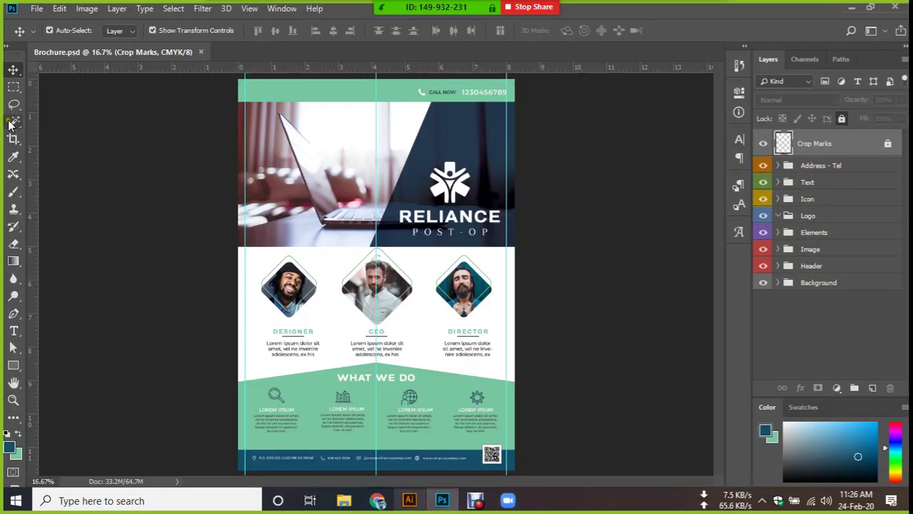
Glance at the File menu, then start a new document with Ctrl+N.
left_click(36, 8)
key("Escape")
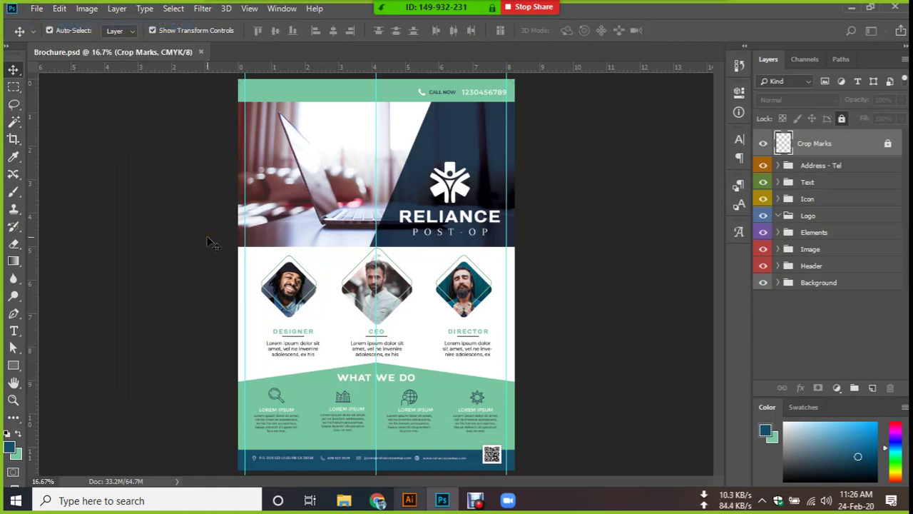
key("ctrl+n")
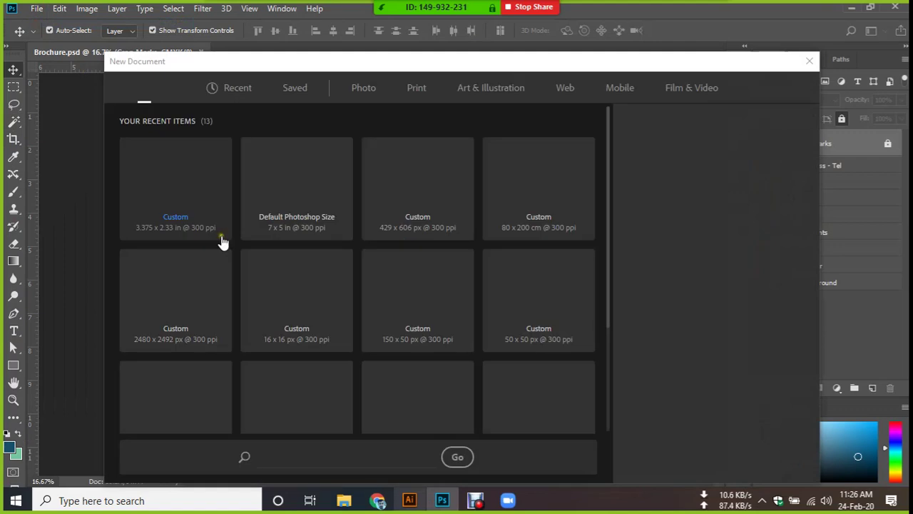
Create a 7x5 inch Default Photoshop Size document and crop-enlarge it to about 8.267 × 5.907 in.
left_click(302, 218)
left_click(718, 462)
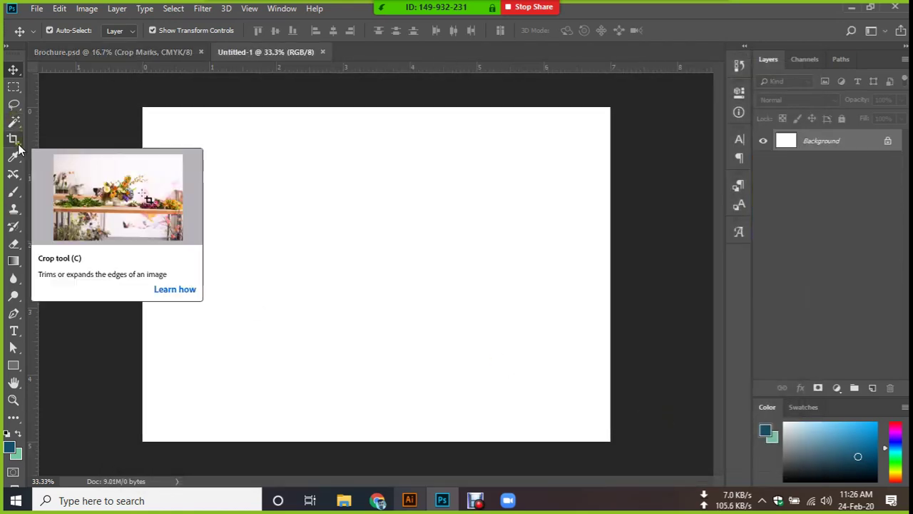
left_click(13, 140)
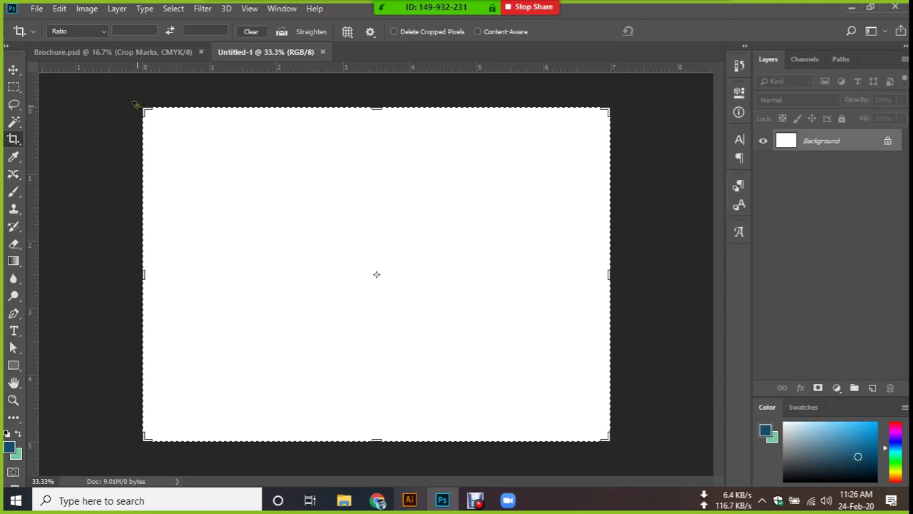
left_click(144, 112)
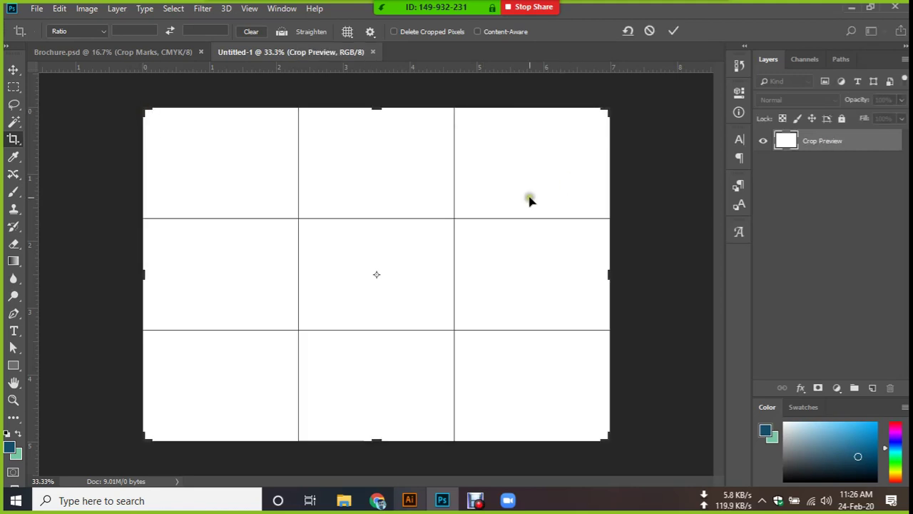
left_click(144, 109)
mouse_move(144, 109)
left_mouse_down()
mouse_move(227, 175)
mouse_move(147, 112)
mouse_move(236, 199)
mouse_move(173, 131)
mouse_move(101, 81)
left_mouse_up()
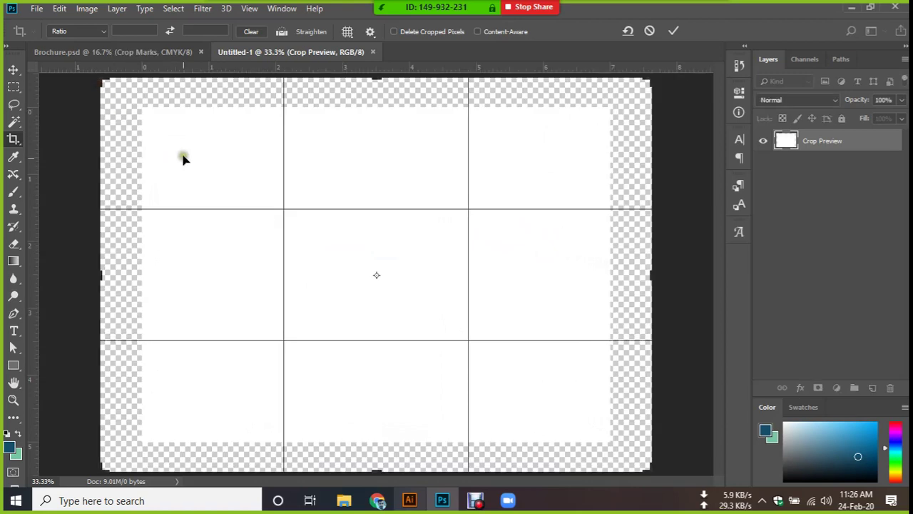
left_click(670, 34)
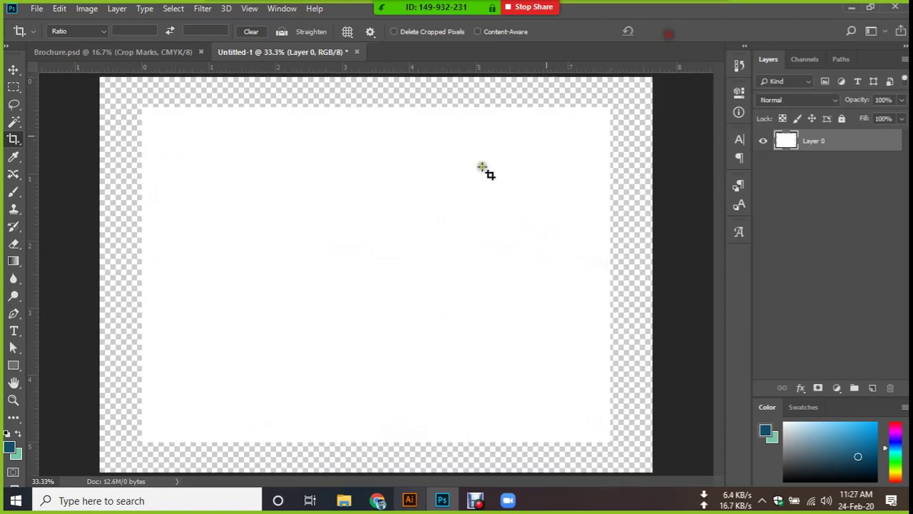
Step back the crop enlargement to restore the plain white canvas, then switch to Chrome.
left_click(12, 69)
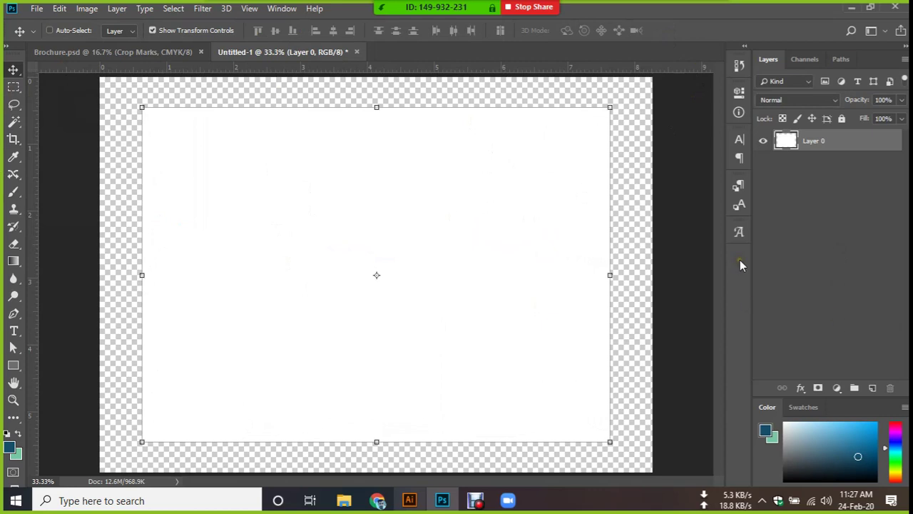
key("ctrl+0")
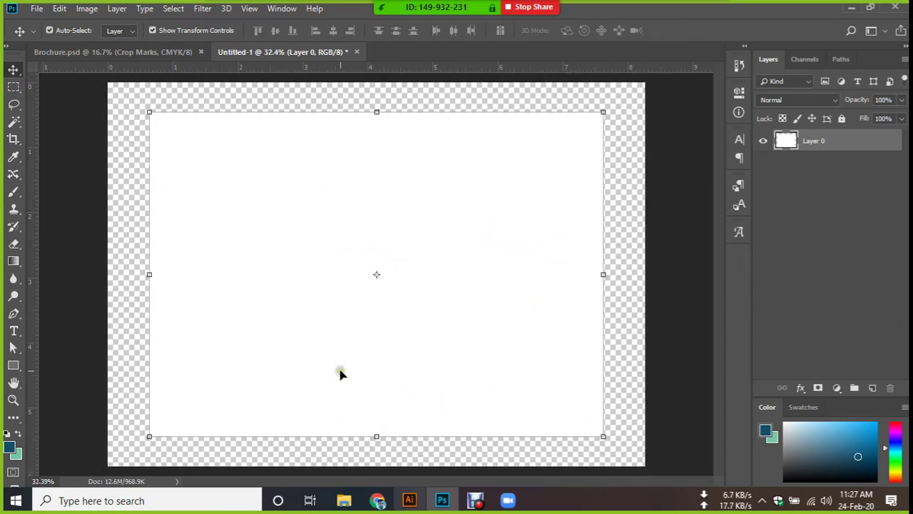
left_click(14, 139)
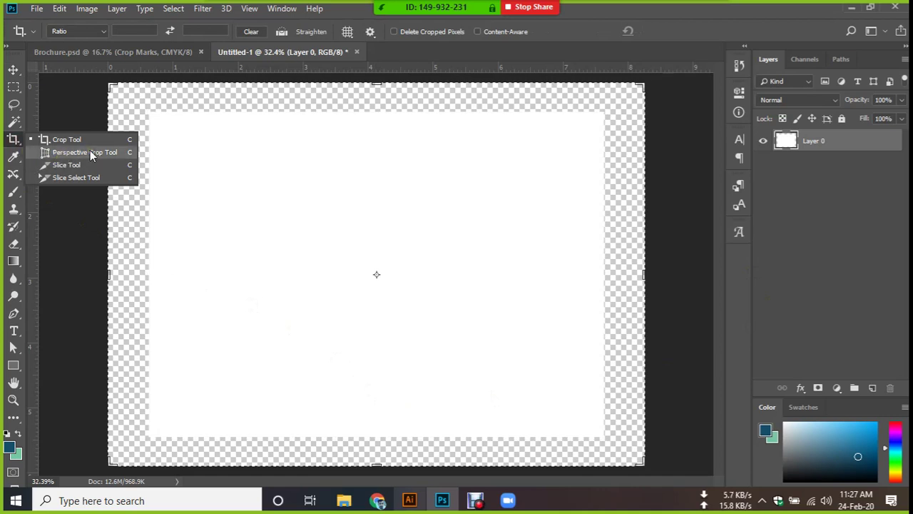
left_click(90, 152)
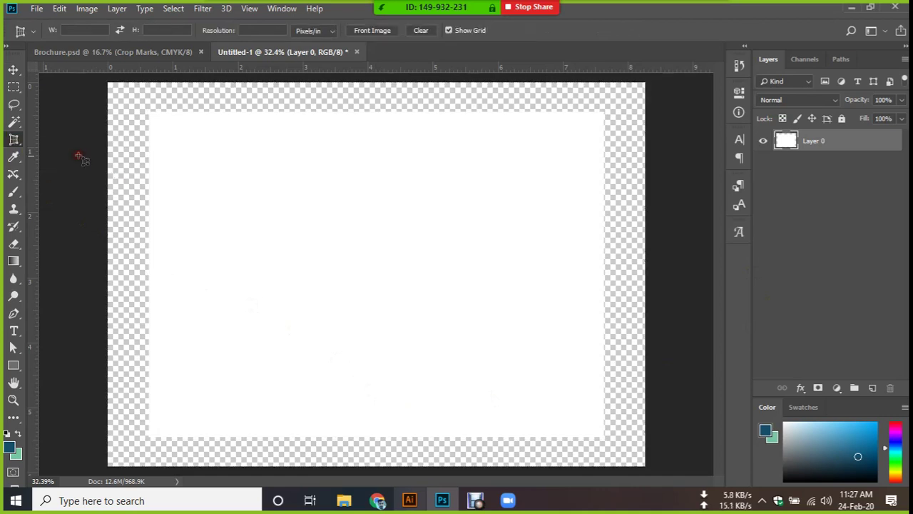
left_click(13, 70)
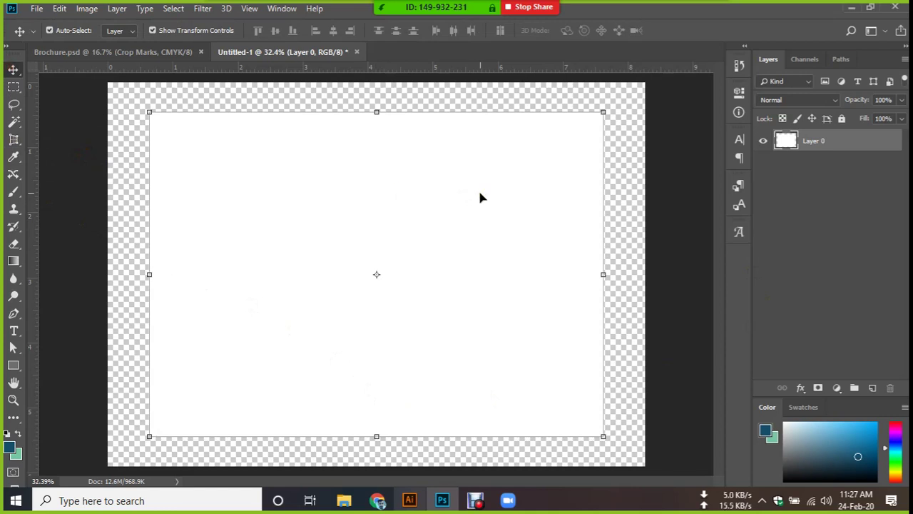
key("ctrl+alt+z")
key("ctrl+alt+z")
left_click(386, 503)
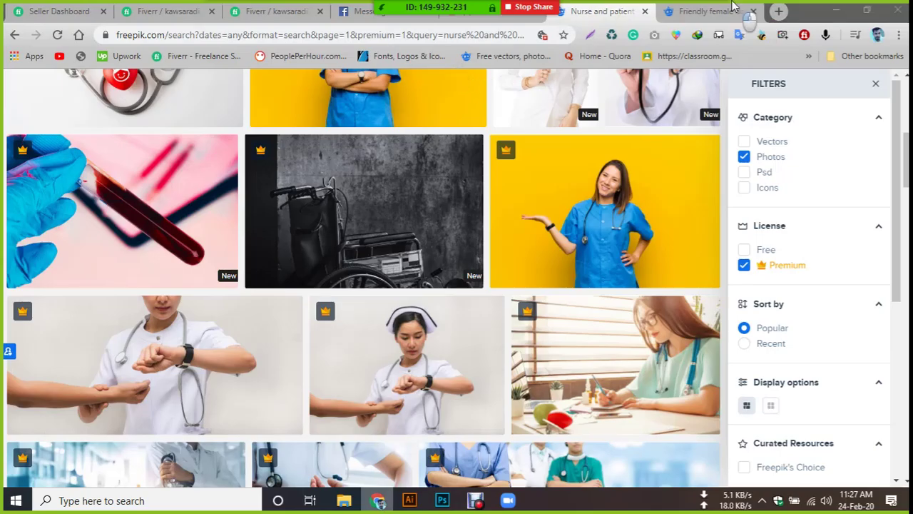
Search Google Images for 'business card design'.
left_click(690, 12)
left_click(431, 35)
type("Business car")
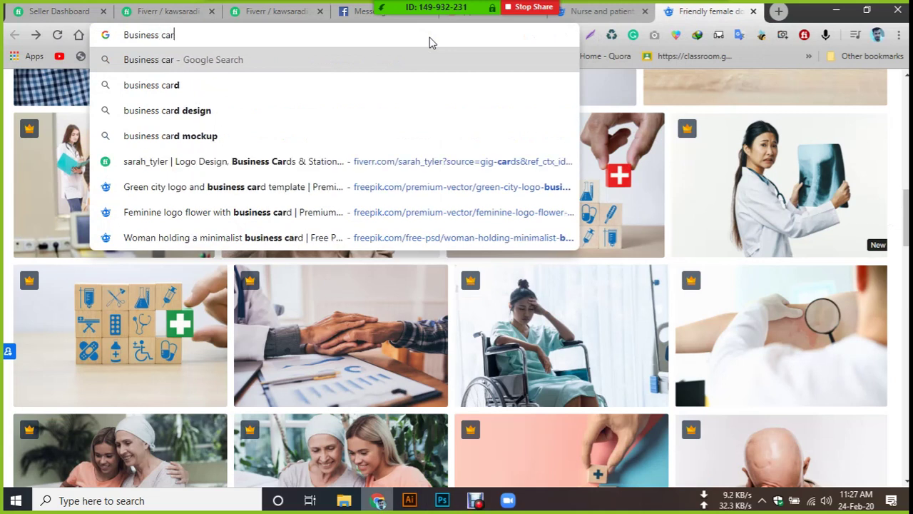
key("Down")
key("Down")
key("Return")
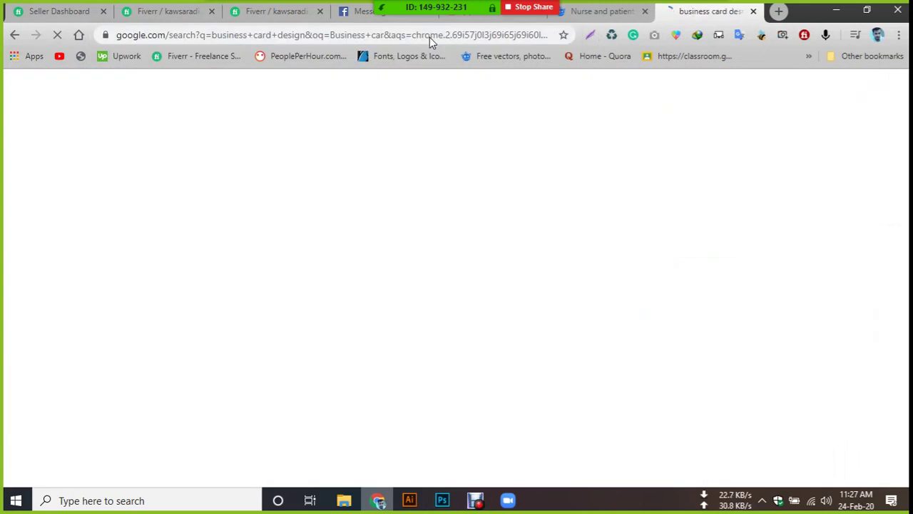
left_click(182, 147)
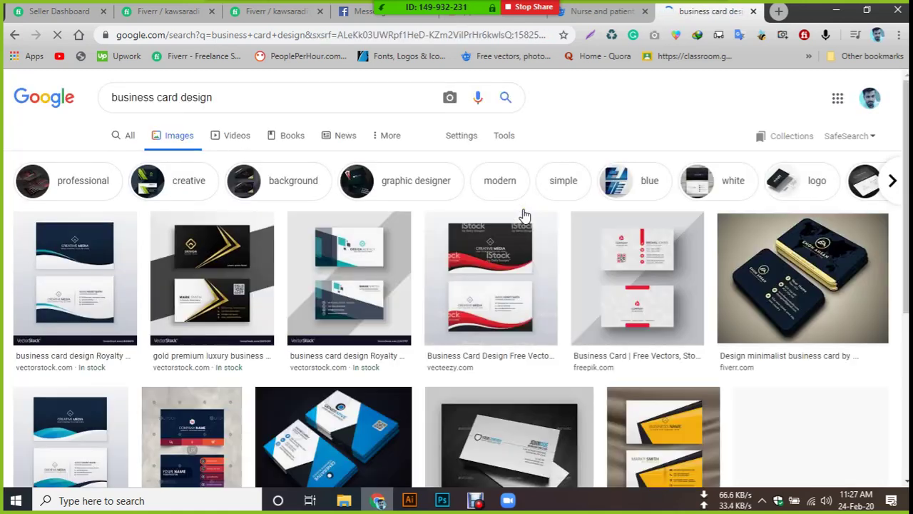
Copy the blue EPS Sleek Business Card Design Template 001599 image and return to Photoshop.
scroll(290, 263, "down", 3)
scroll(292, 236, "down", 1)
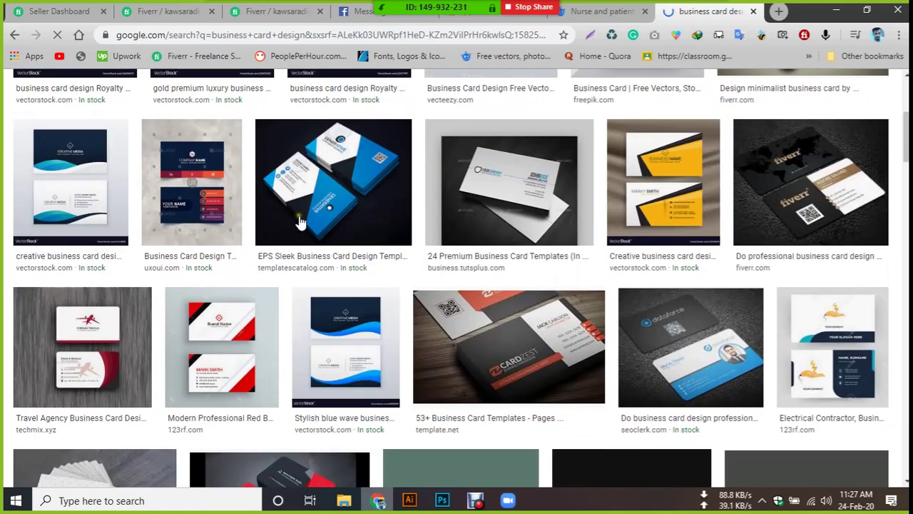
left_click(332, 177)
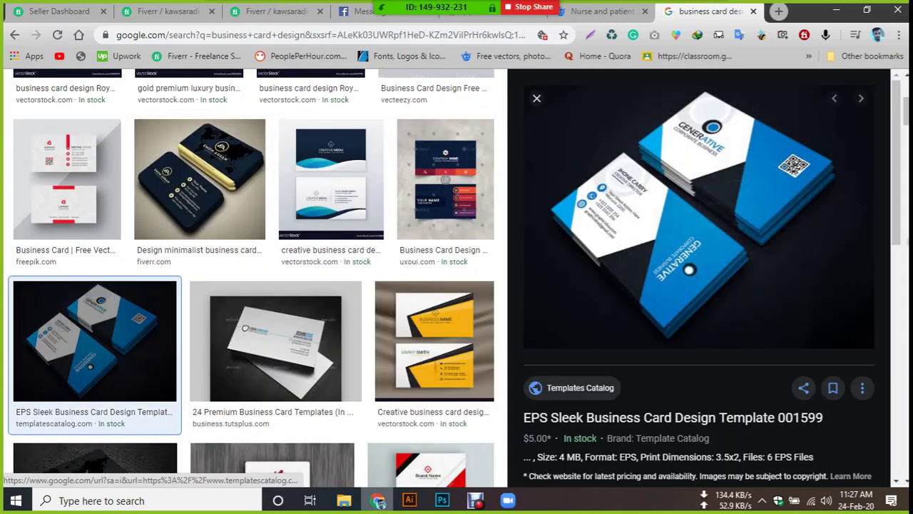
right_click(608, 191)
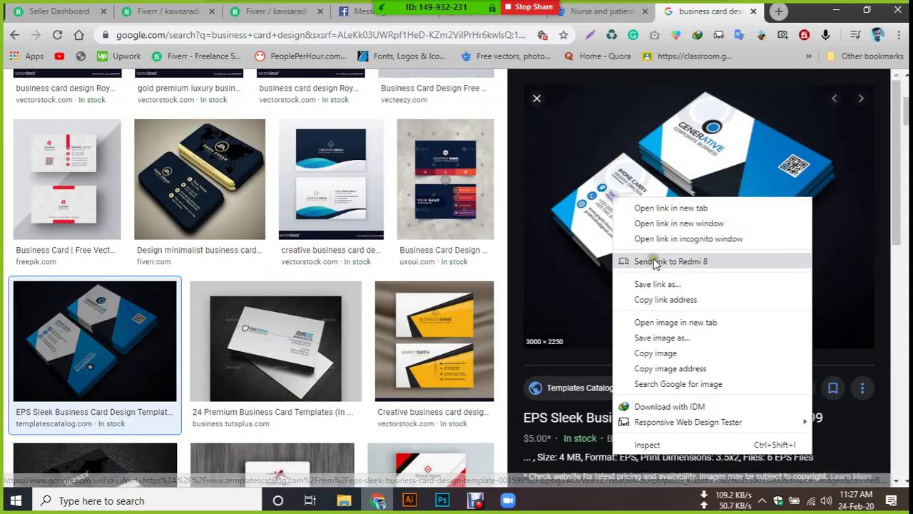
left_click(677, 356)
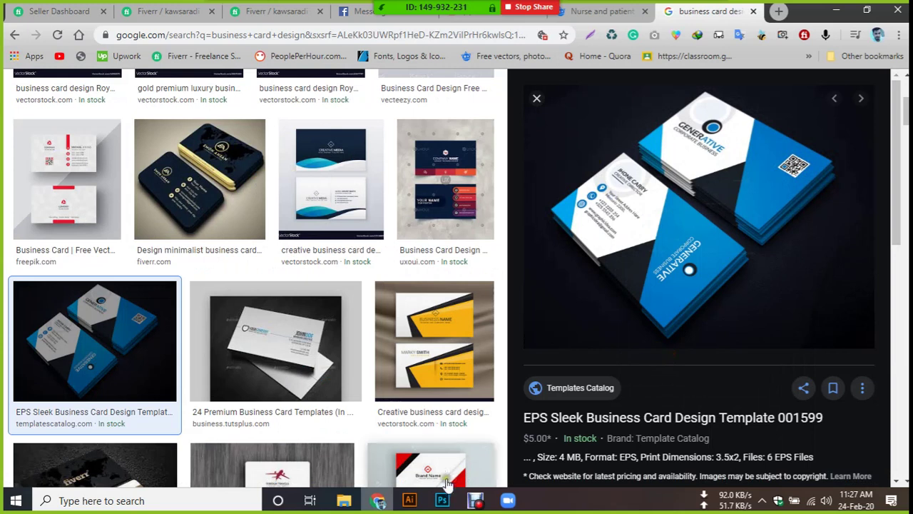
left_click(443, 500)
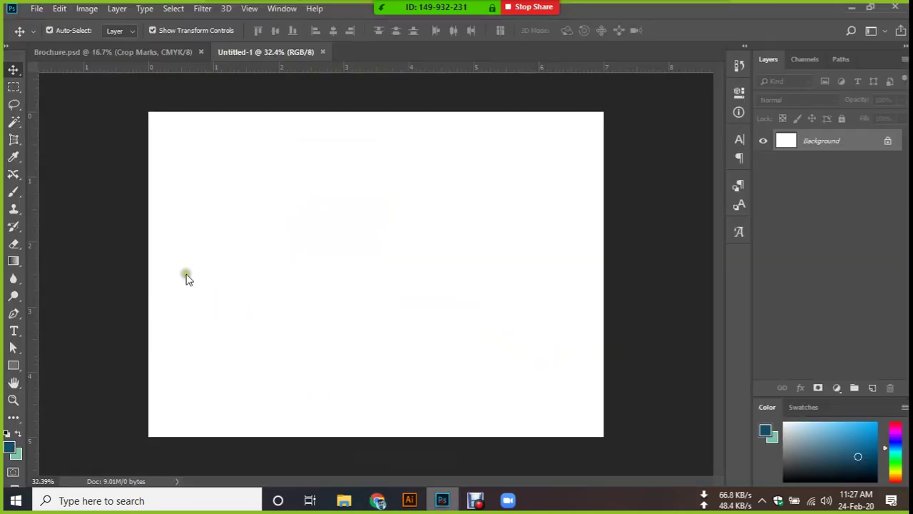
Paste the business card photo as Layer 1, scale it to about 70%, and fit it on screen.
key("ctrl+v")
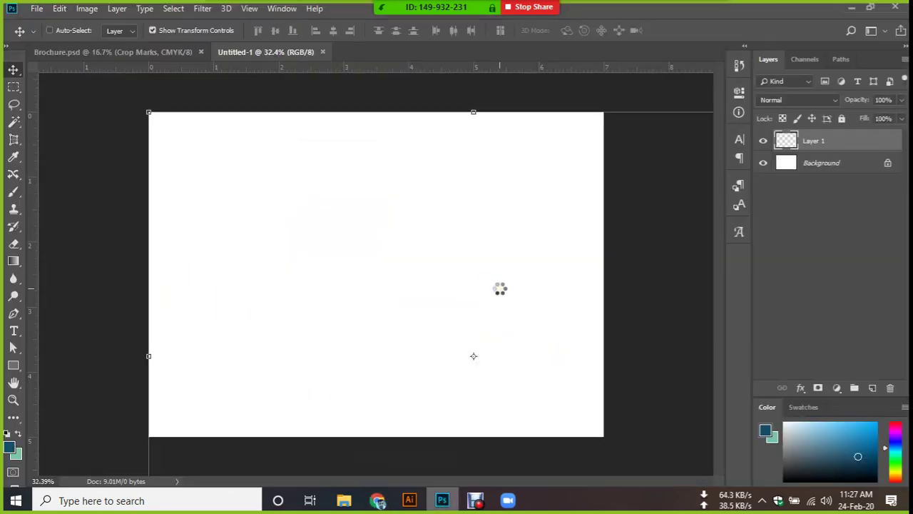
key("ctrl+minus")
key("ctrl+minus")
key("ctrl+minus")
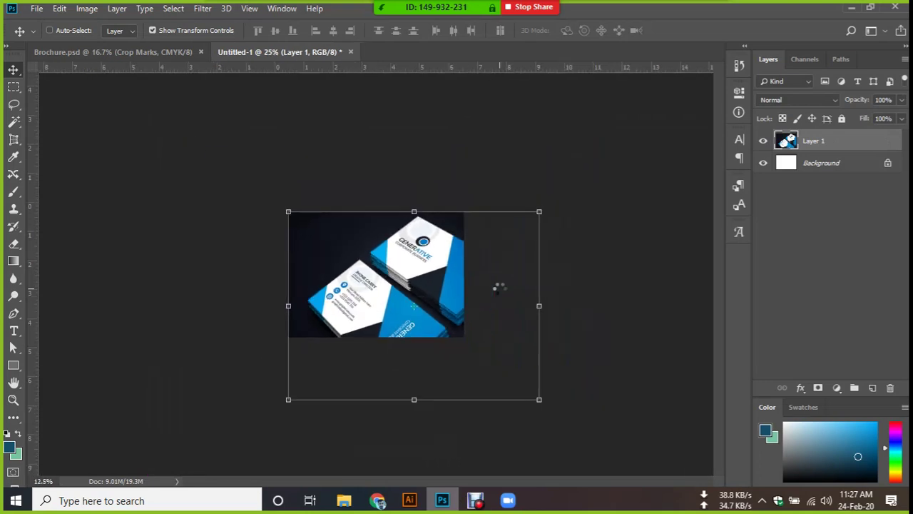
key("ctrl+minus")
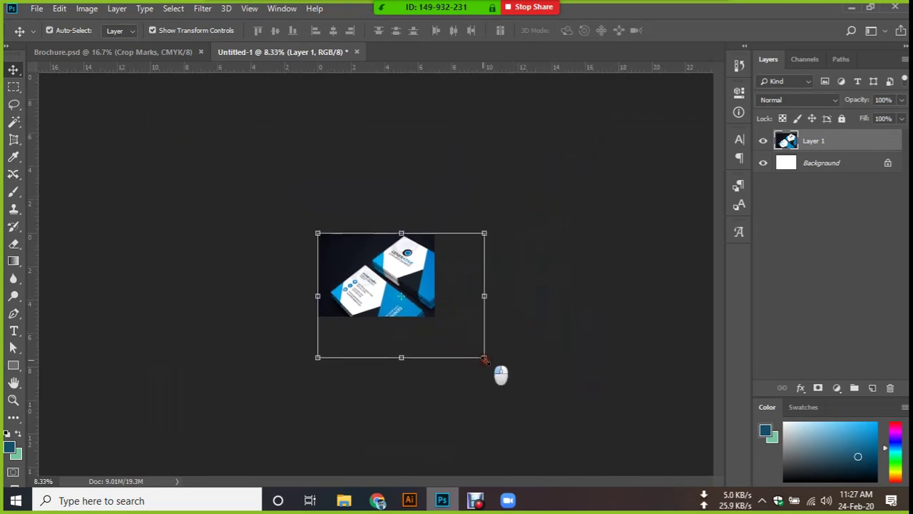
left_click_drag(483, 358, 435, 320)
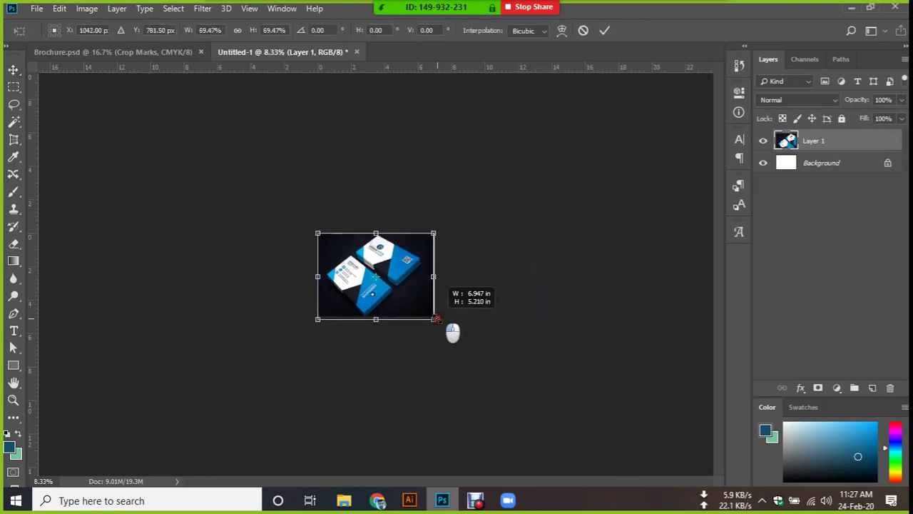
left_click_drag(436, 320, 437, 321)
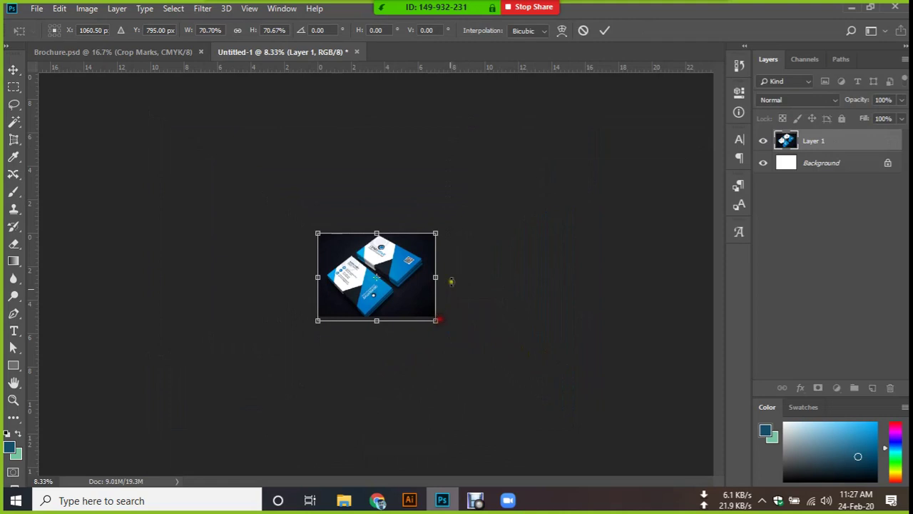
left_click(602, 31)
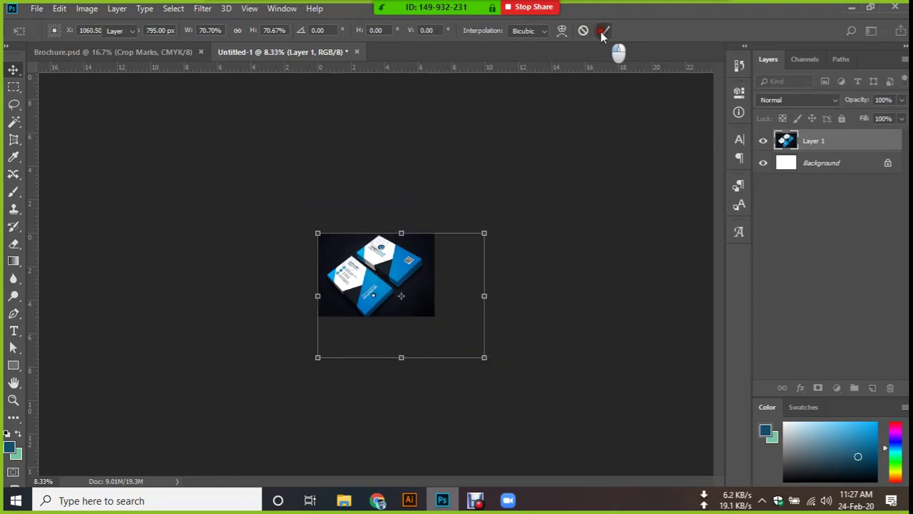
key("ctrl+0")
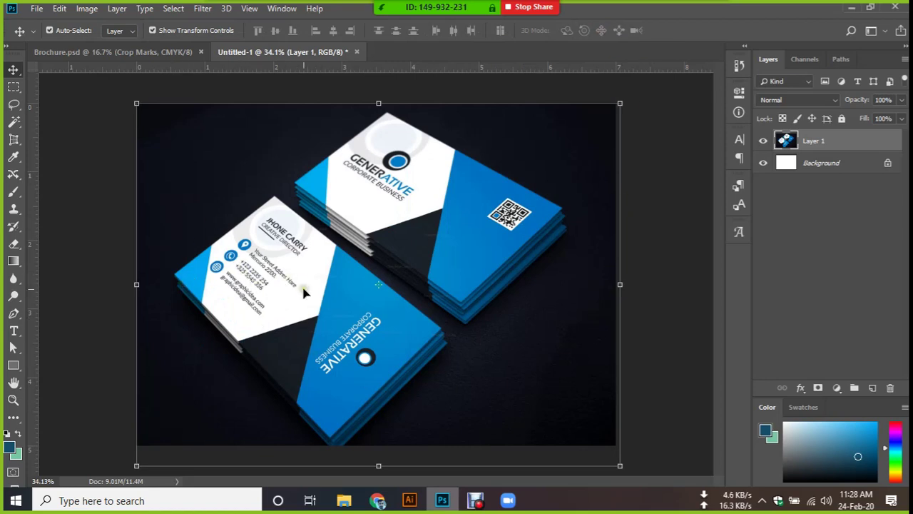
left_click(14, 140)
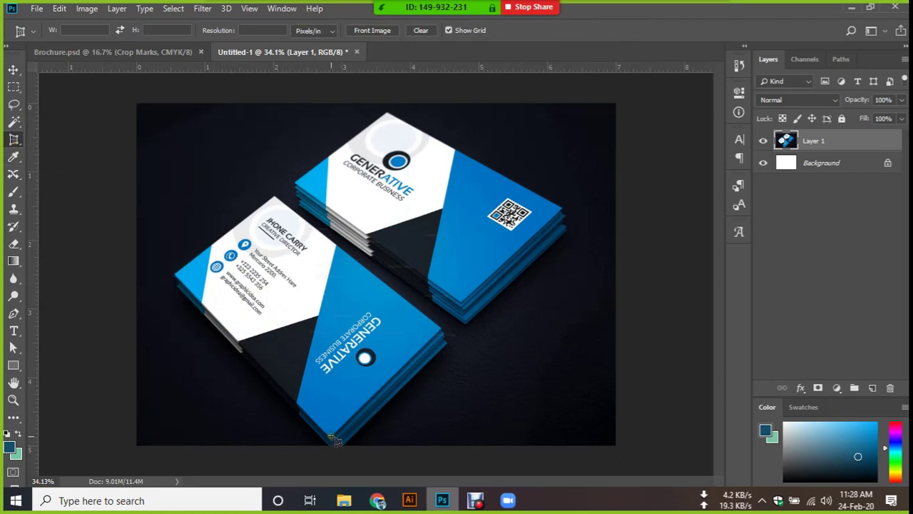
left_click(330, 437)
left_click(442, 330)
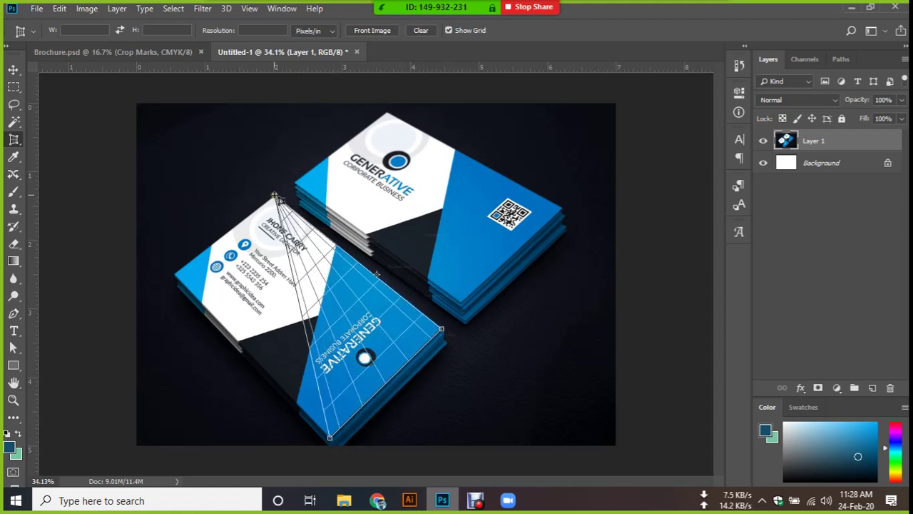
left_click(275, 196)
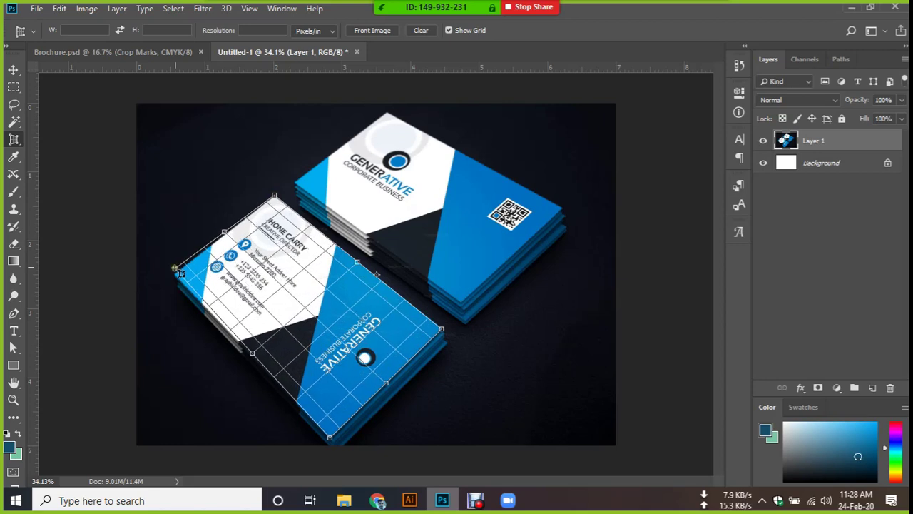
left_click(176, 276)
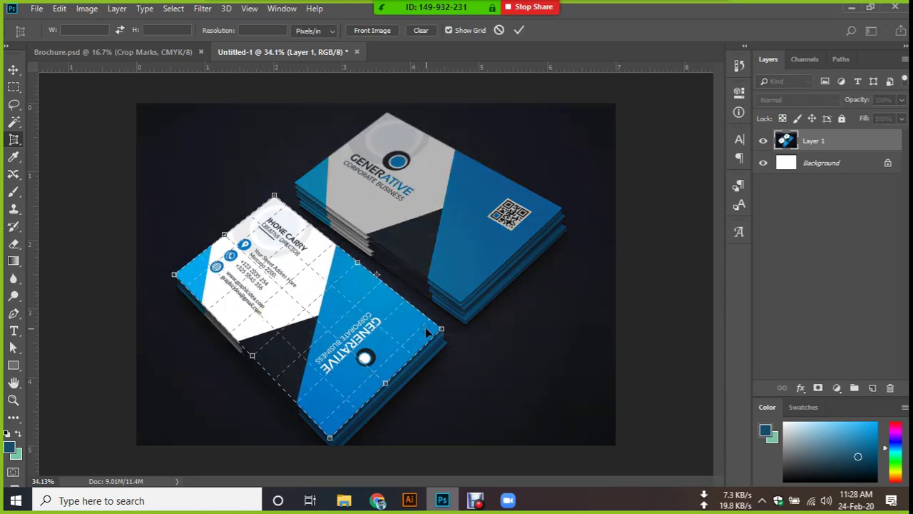
key("ctrl+plus")
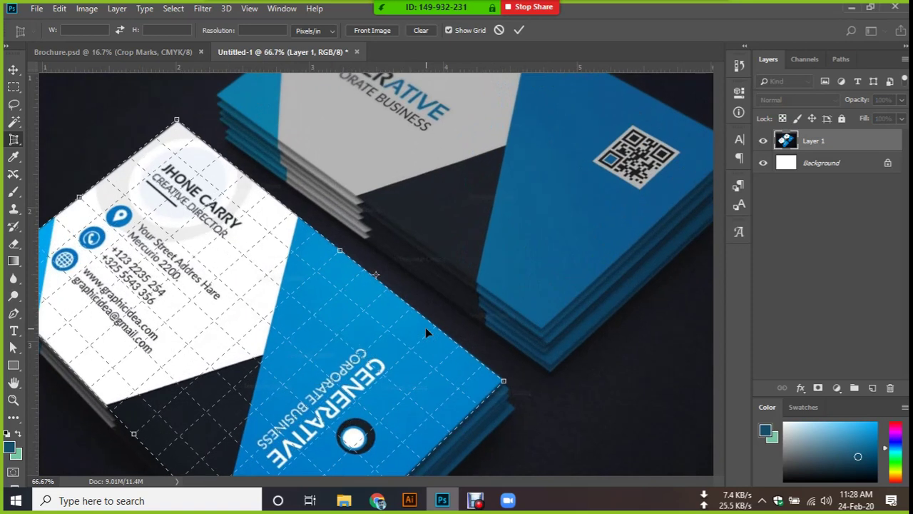
key("ctrl+plus")
scroll(204, 174, "down", 2)
scroll(287, 332, "left", 5)
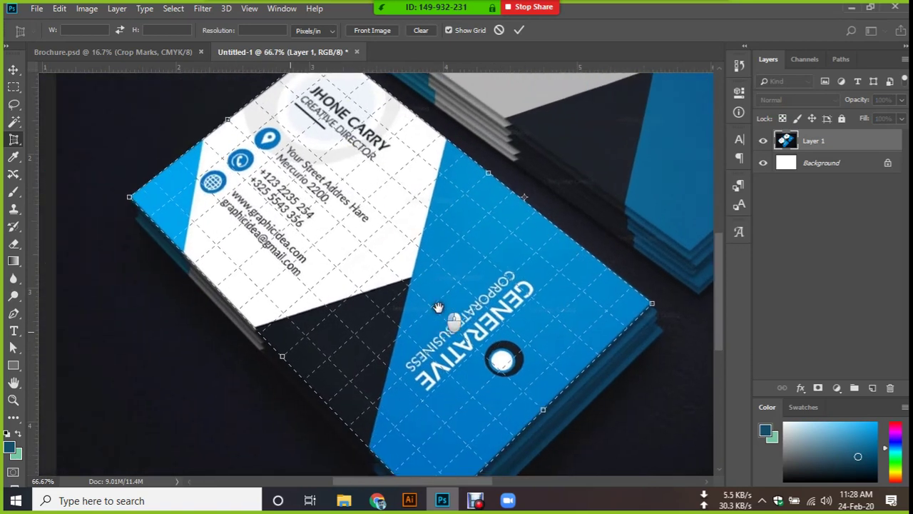
scroll(401, 383, "down", 3)
scroll(446, 240, "up", 1)
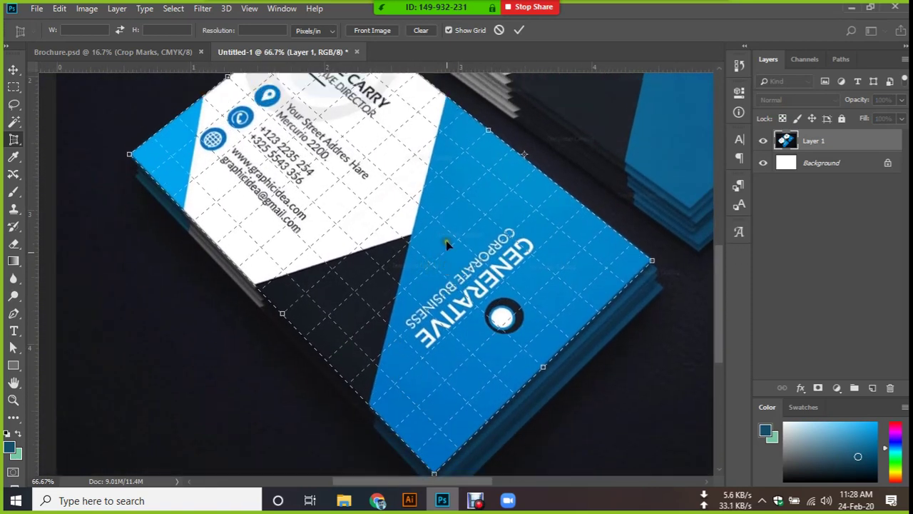
scroll(446, 241, "up", 5)
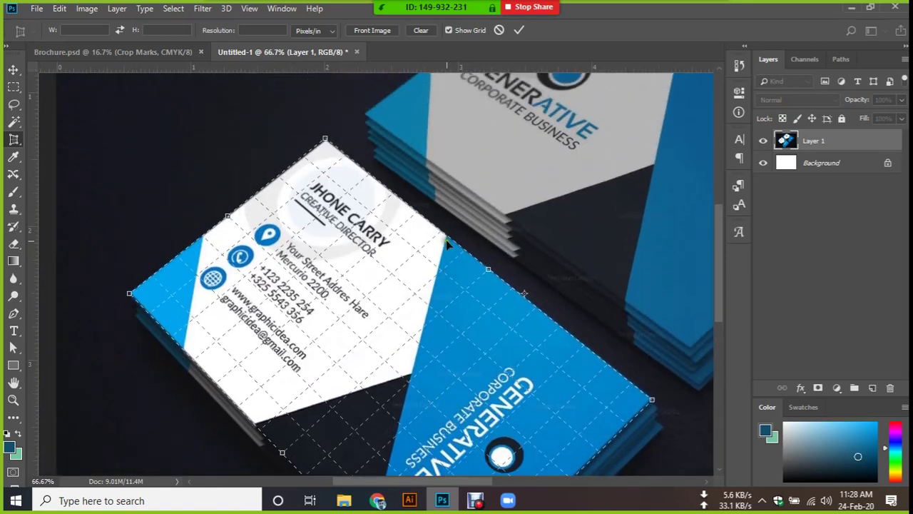
left_click(518, 31)
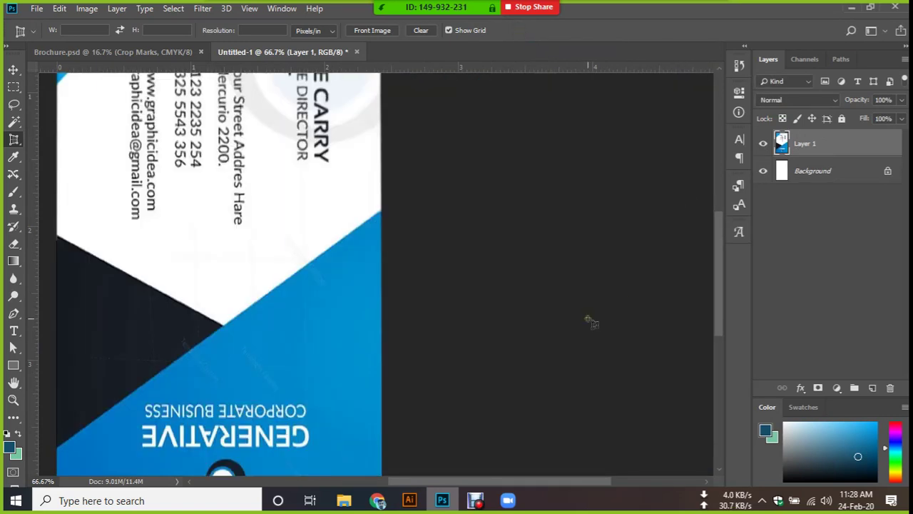
key("ctrl+0")
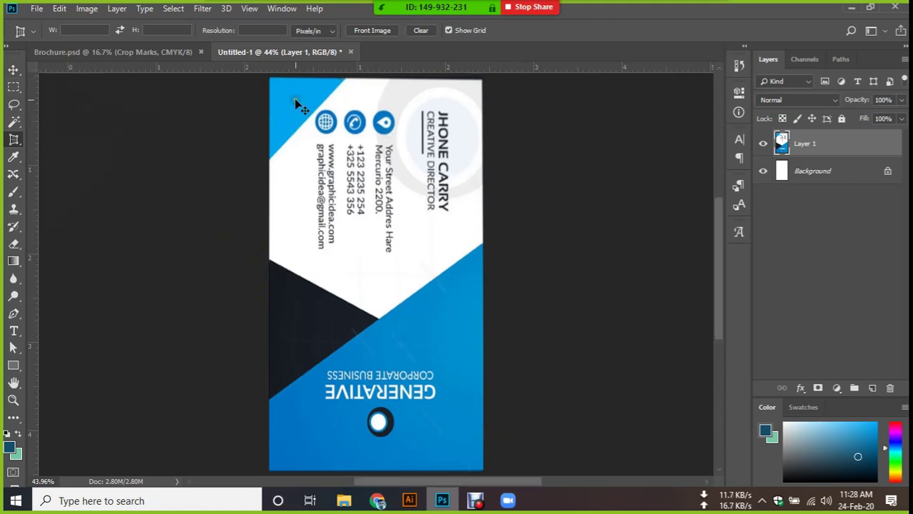
key("ctrl+z")
key("ctrl+z")
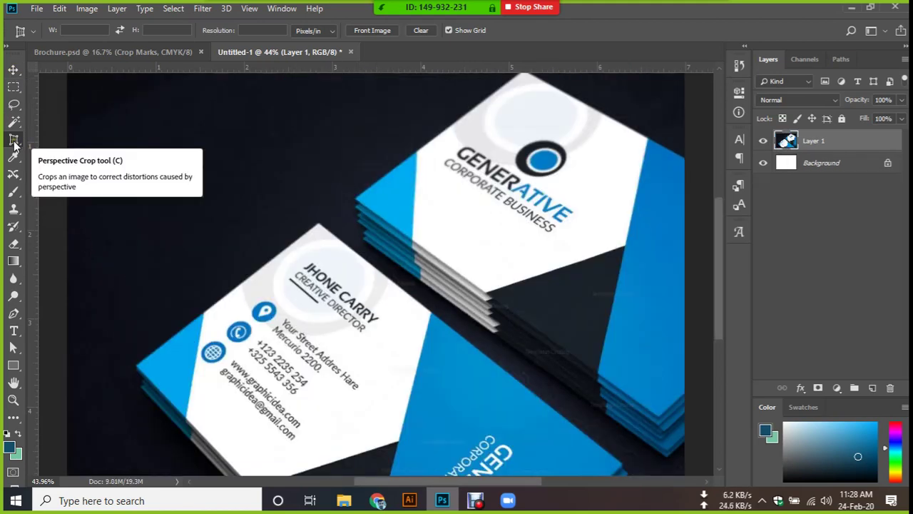
Perspective-crop to the front business card by marking its four corners, straightening it into a landscape rectangle.
key("ctrl+z")
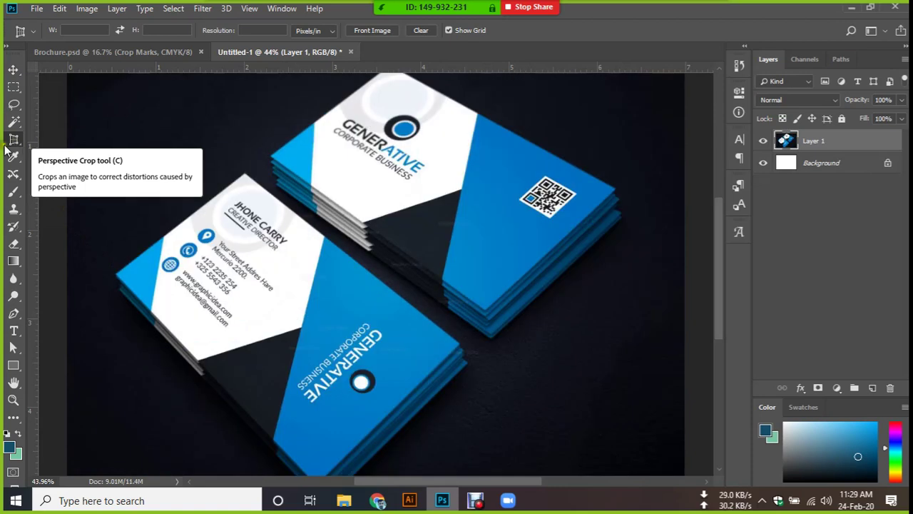
left_click(116, 275)
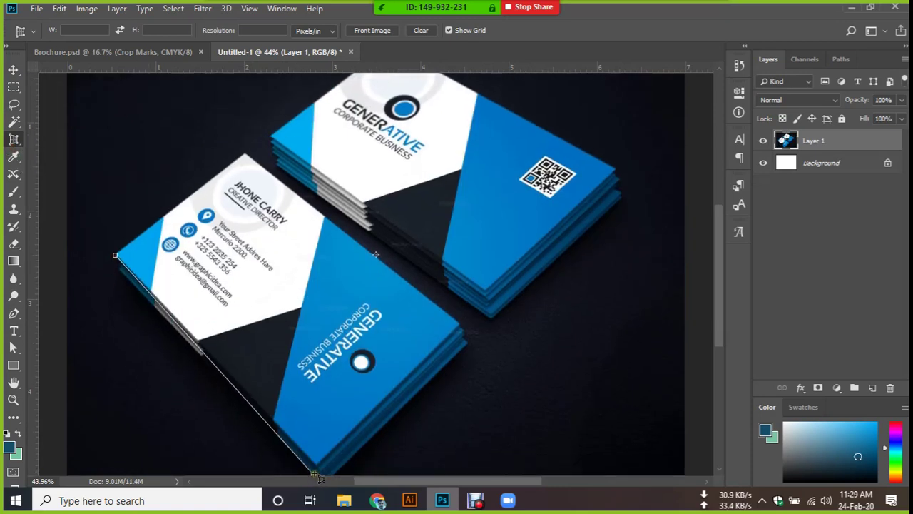
left_click(316, 464)
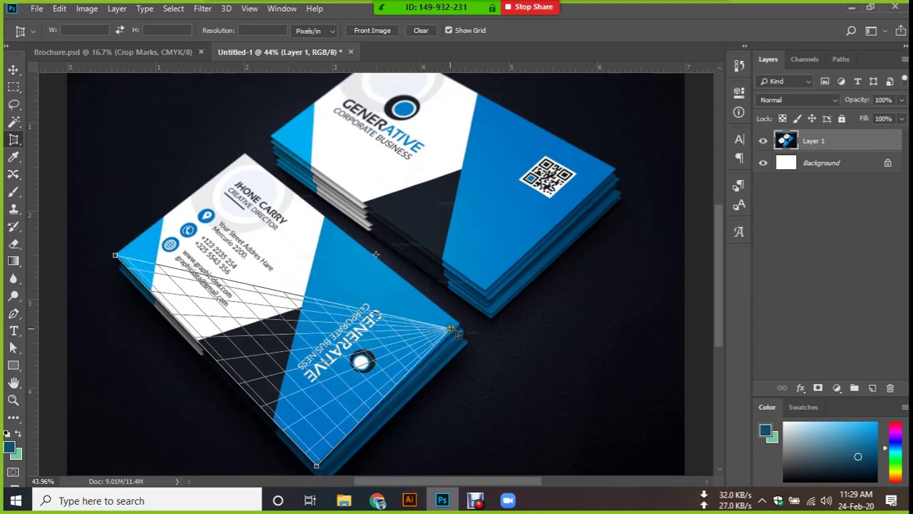
left_click(459, 324)
left_click(273, 181)
left_click_drag(273, 181, 245, 154)
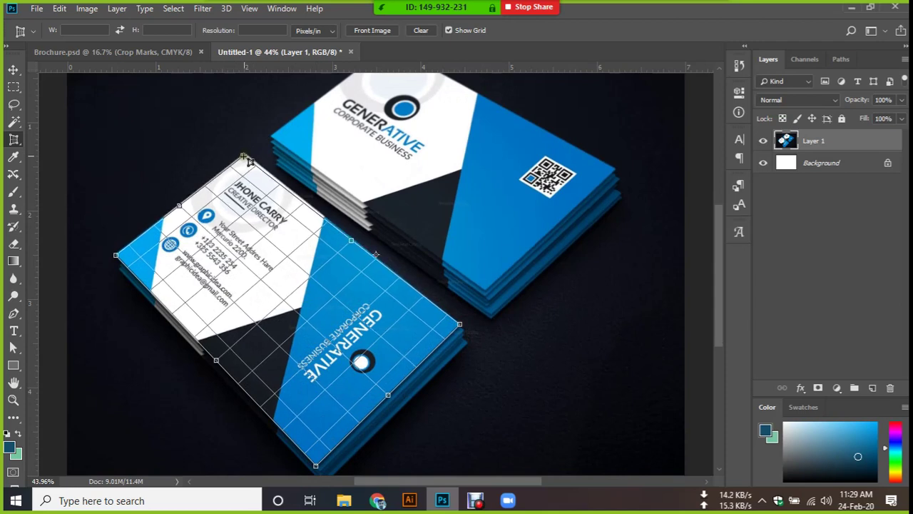
left_click_drag(246, 155, 244, 153)
left_click(243, 154)
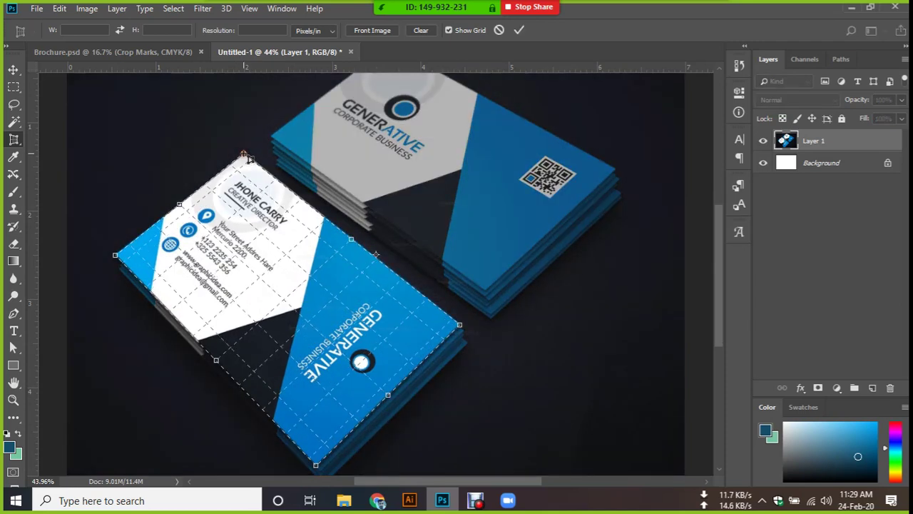
left_click(520, 33)
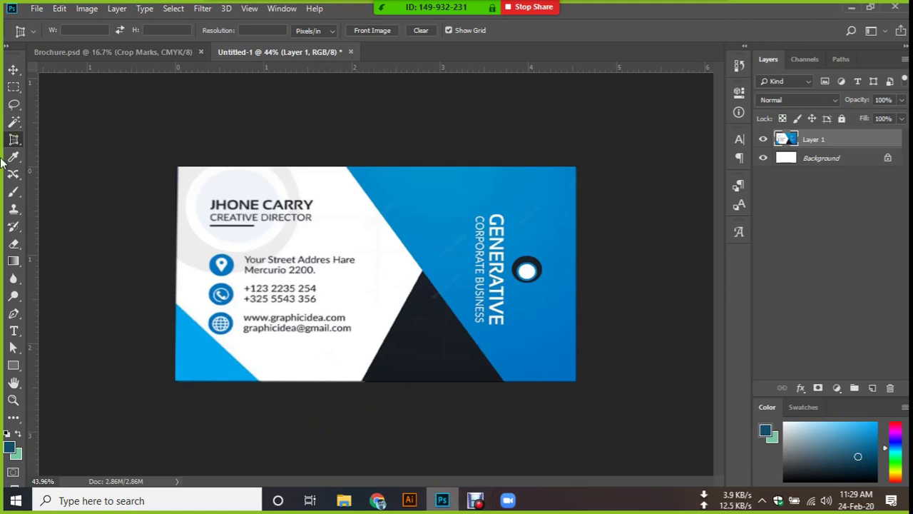
Sample the card's bright blue as foreground and its dark navy as background colour.
right_click(14, 140)
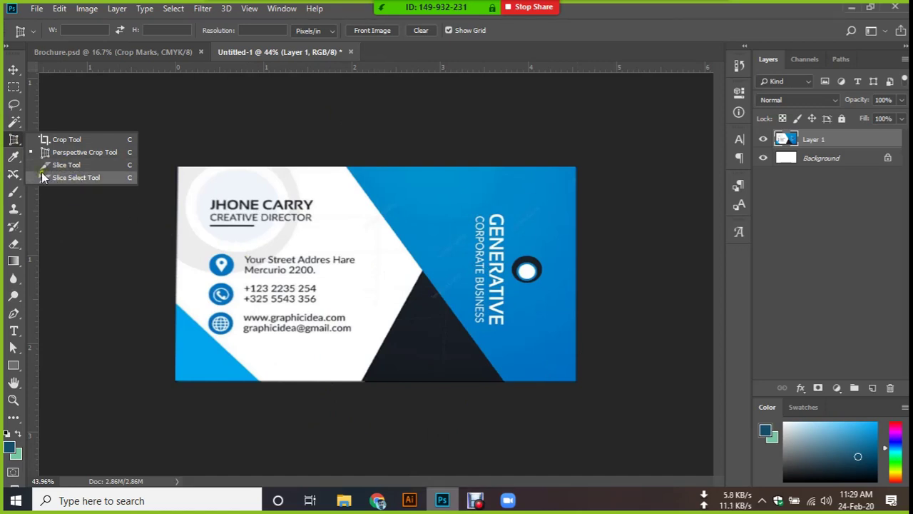
left_click(11, 164)
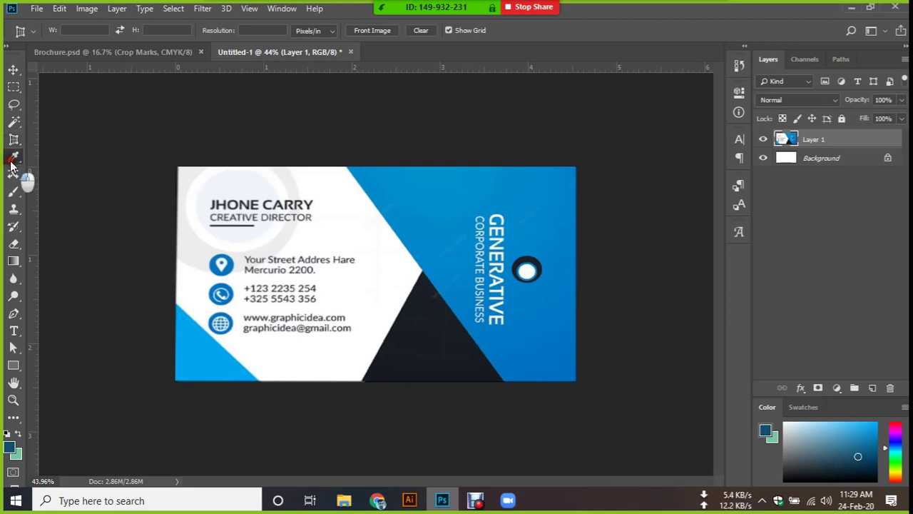
left_click(13, 157)
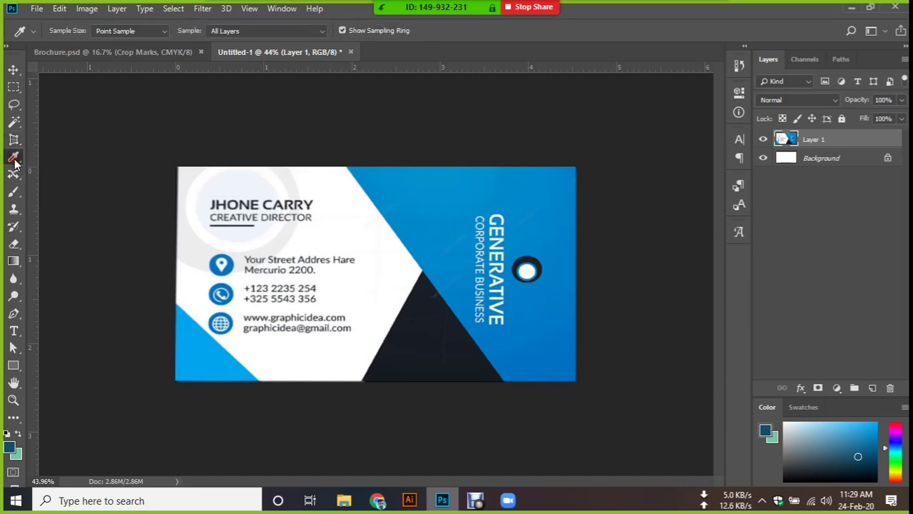
left_click(425, 194)
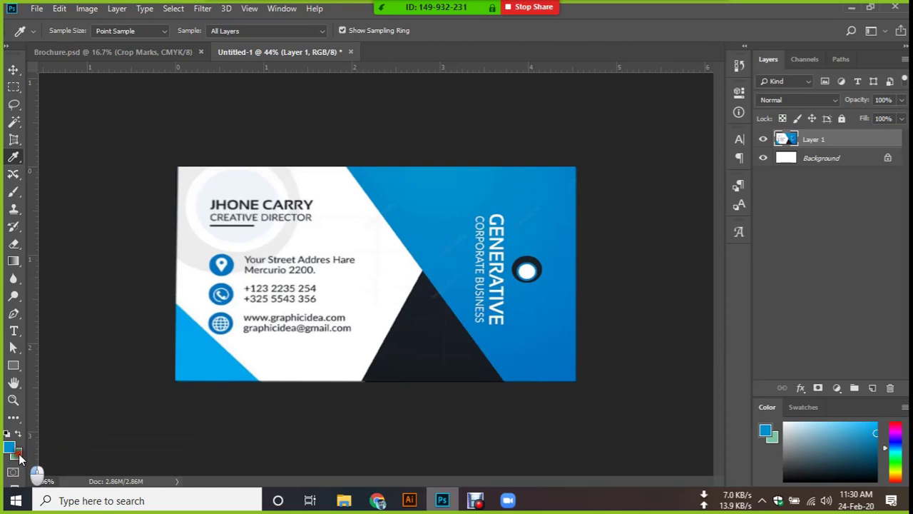
left_click(16, 454)
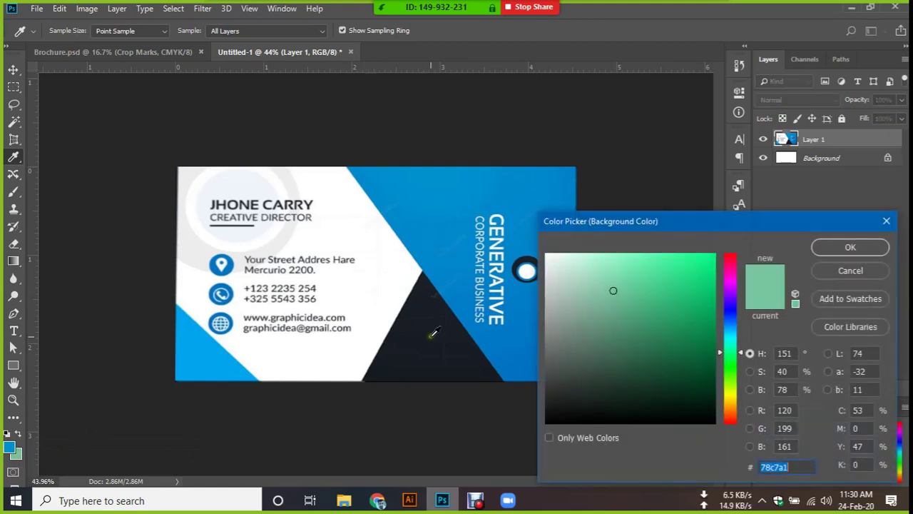
left_click(452, 347)
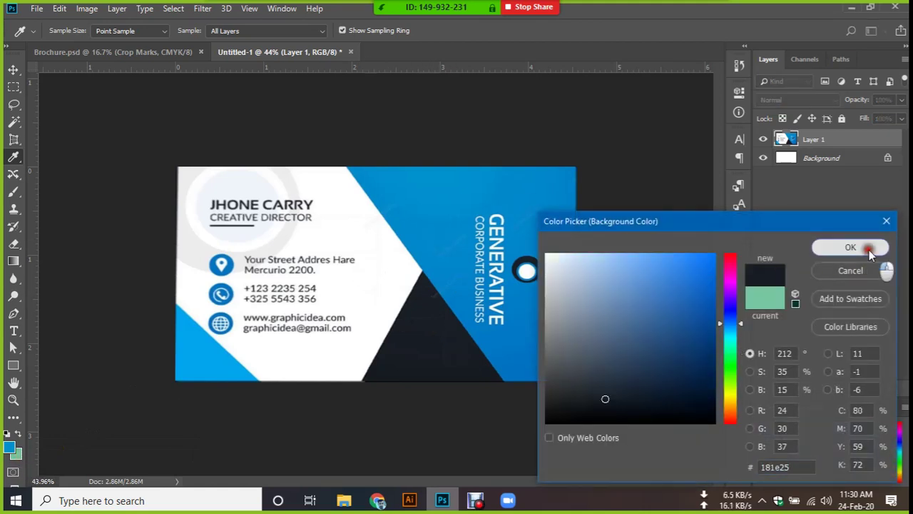
left_click(865, 247)
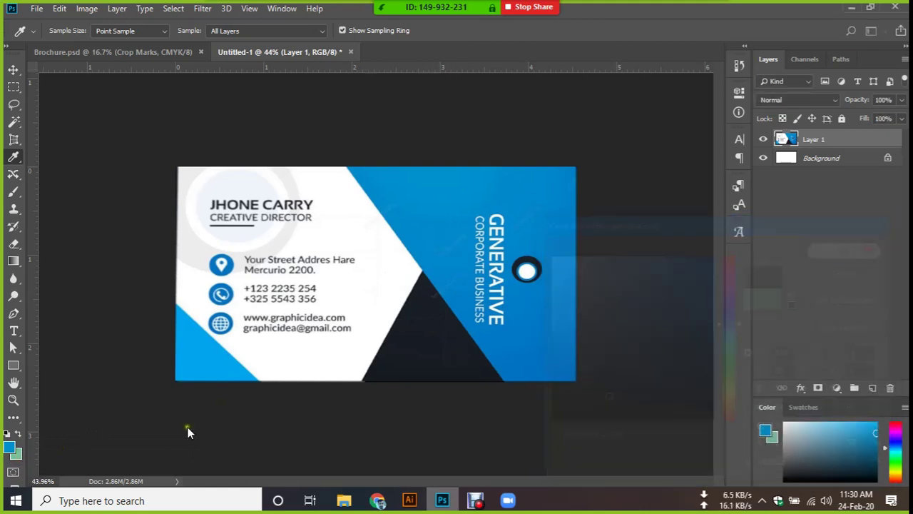
Swap the colours, then reset them to default black and white.
left_click(19, 434)
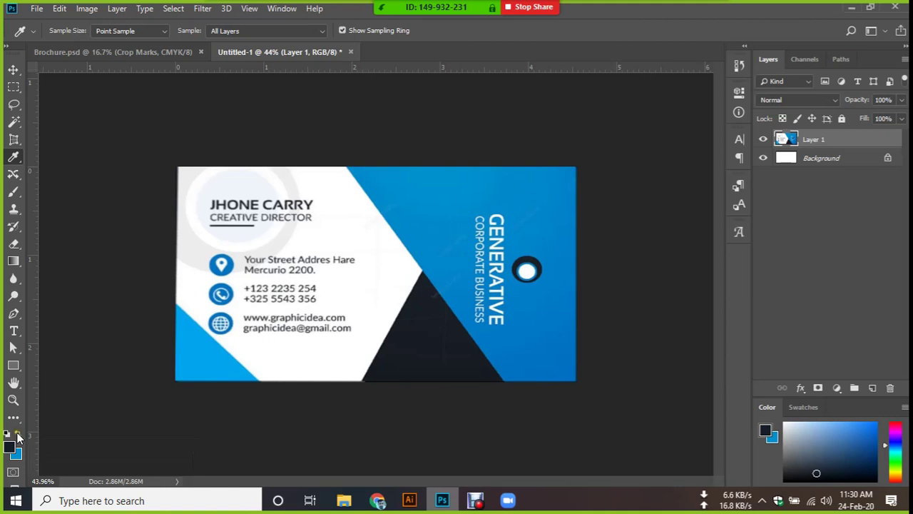
left_click(18, 434)
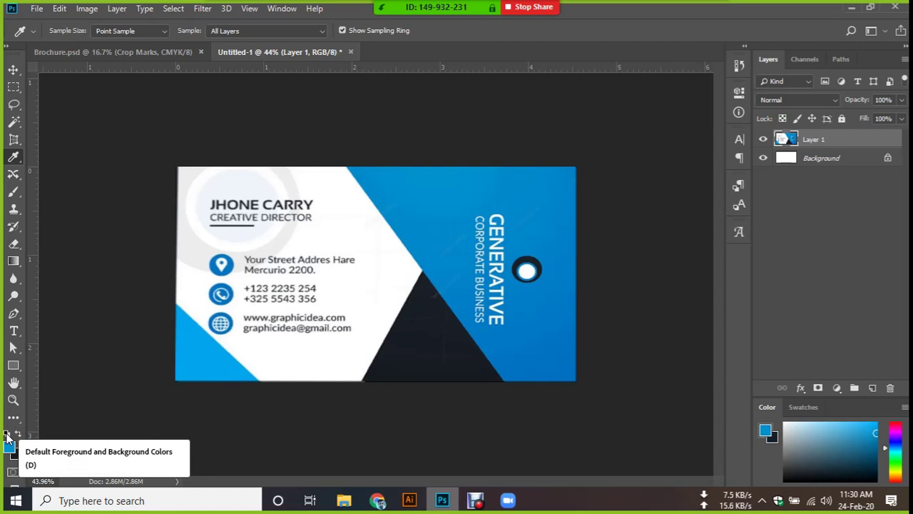
left_click(7, 433)
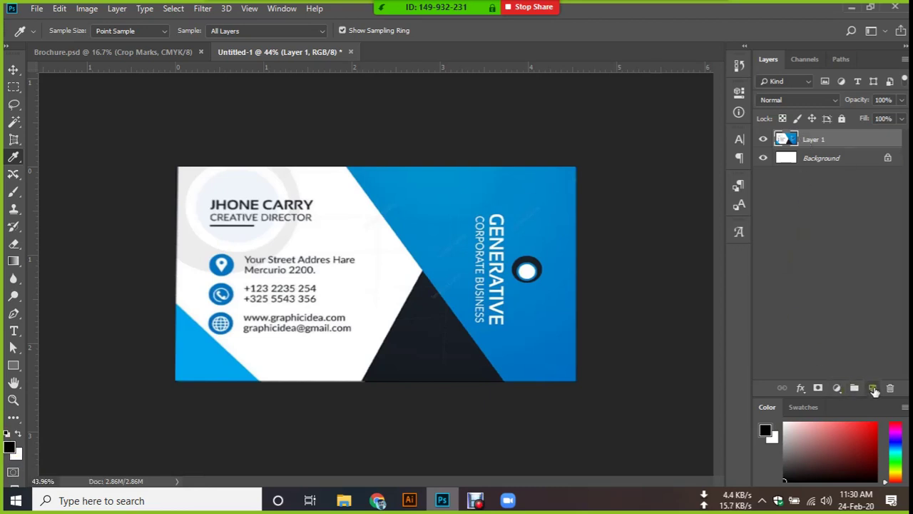
Add Layer 2 above the card and test black and white fills on it.
left_click(872, 388)
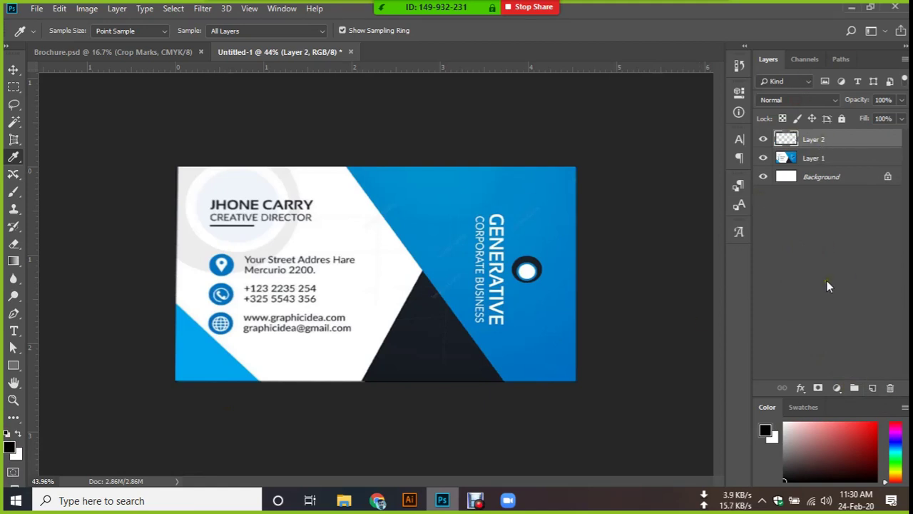
key("alt+BackSpace")
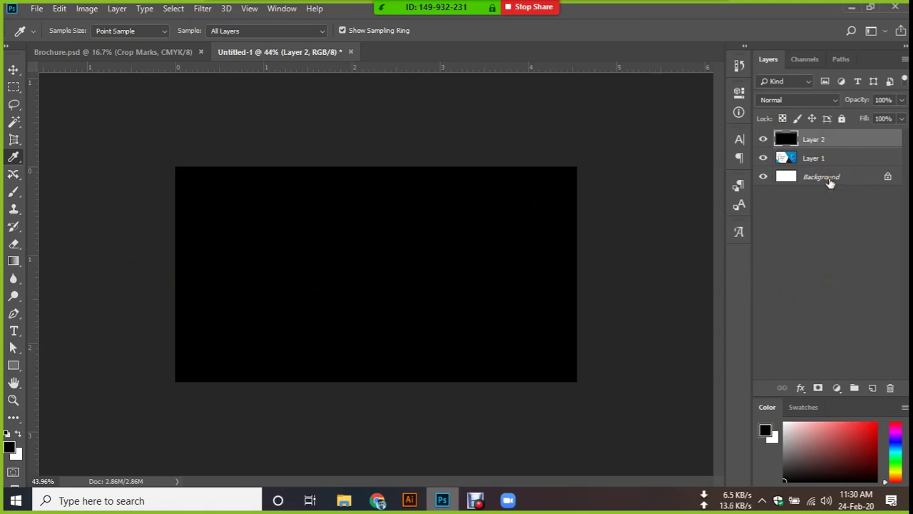
key("ctrl+BackSpace")
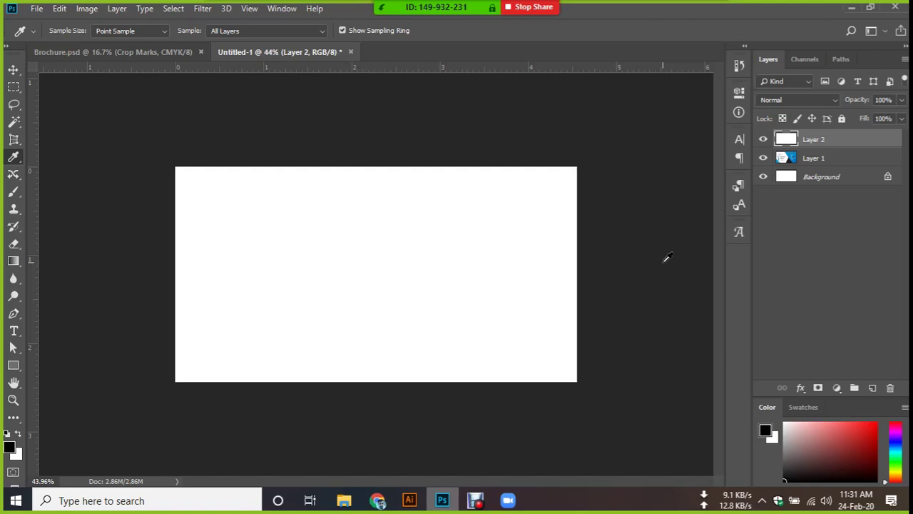
key("alt+BackSpace")
Clear Layer 2 and set the card's blue as foreground, dark navy as background.
key("Delete")
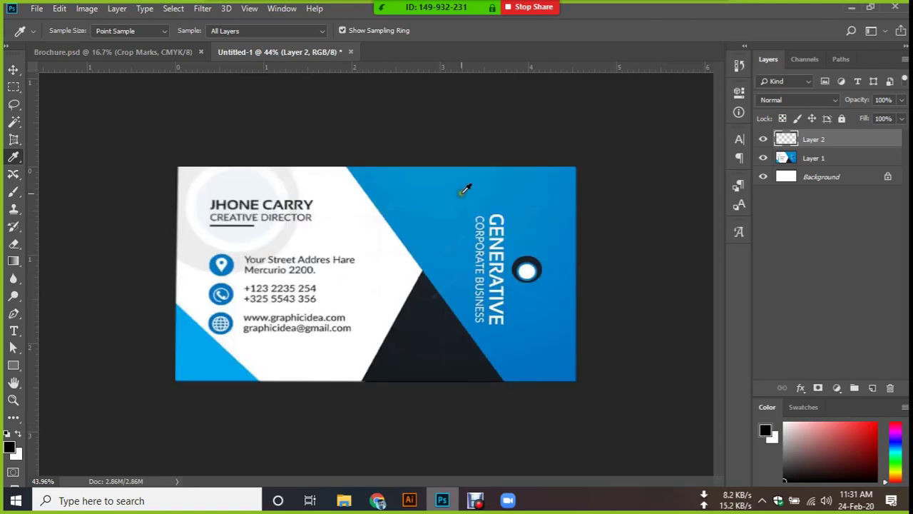
left_click(436, 203)
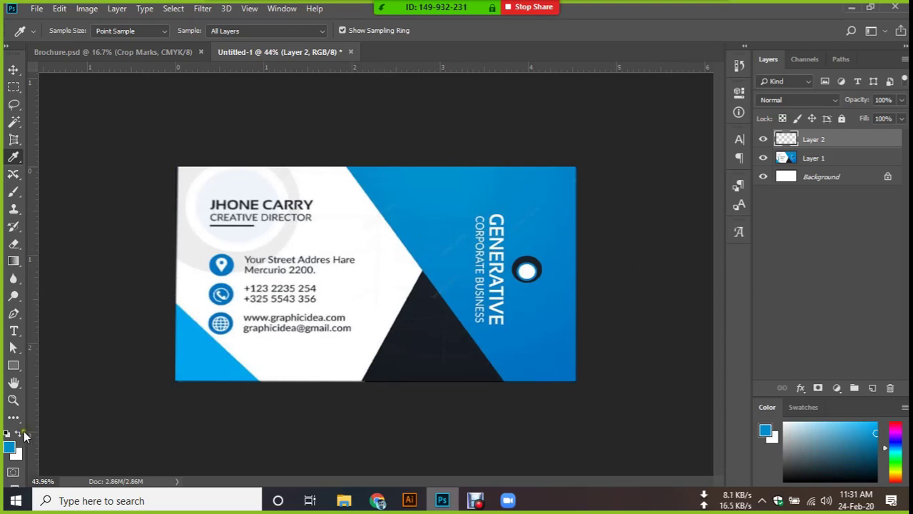
left_click(20, 454)
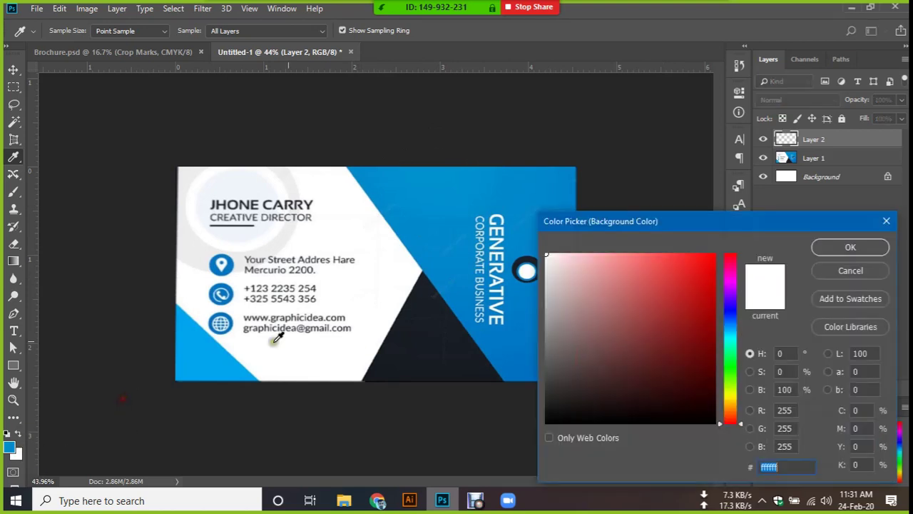
left_click(438, 337)
left_click(878, 247)
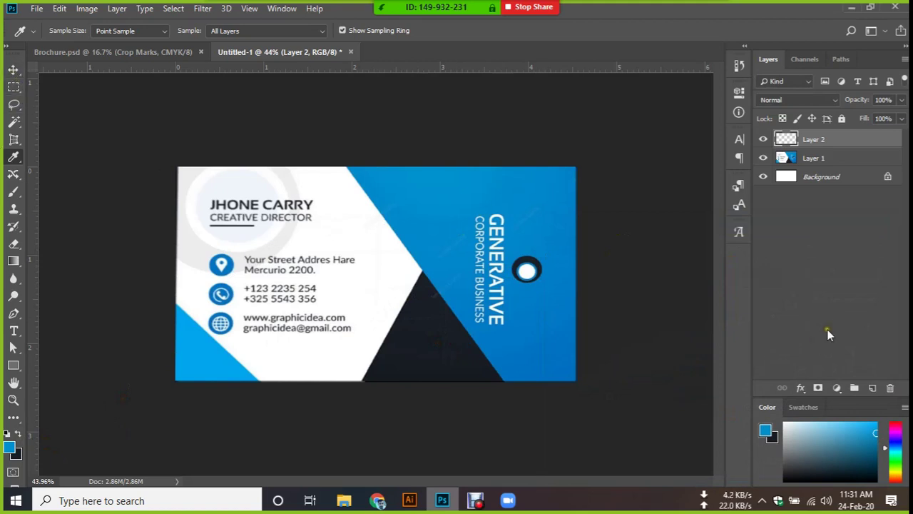
left_click(13, 69)
left_click(895, 245)
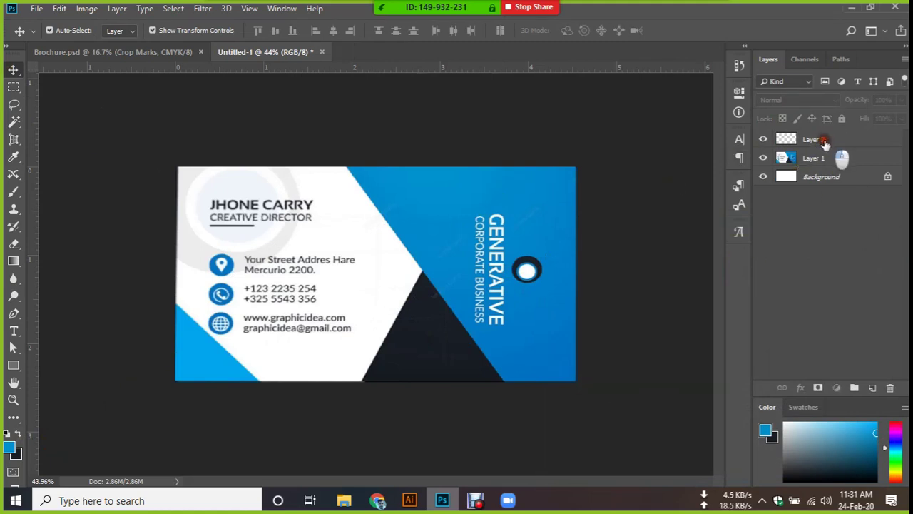
left_click(818, 140)
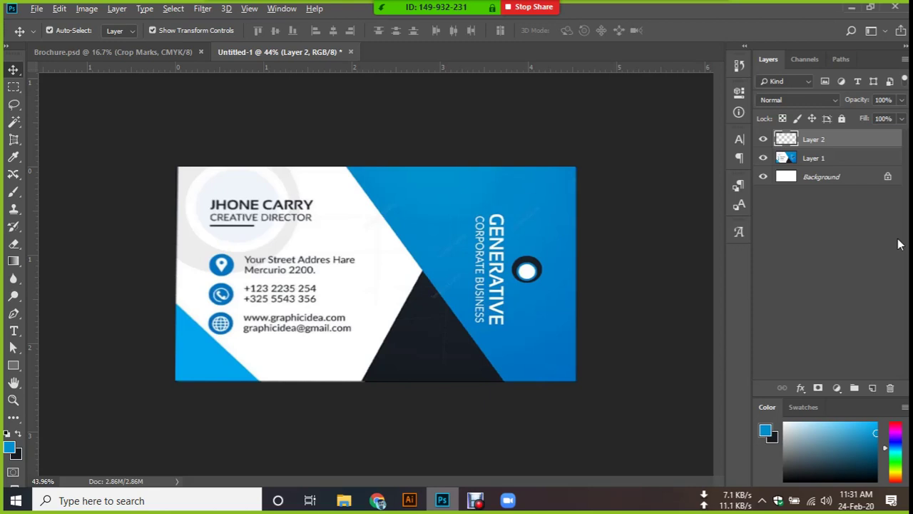
Try blue and dark navy fills on Layer 2, undoing each.
key("alt+BackSpace")
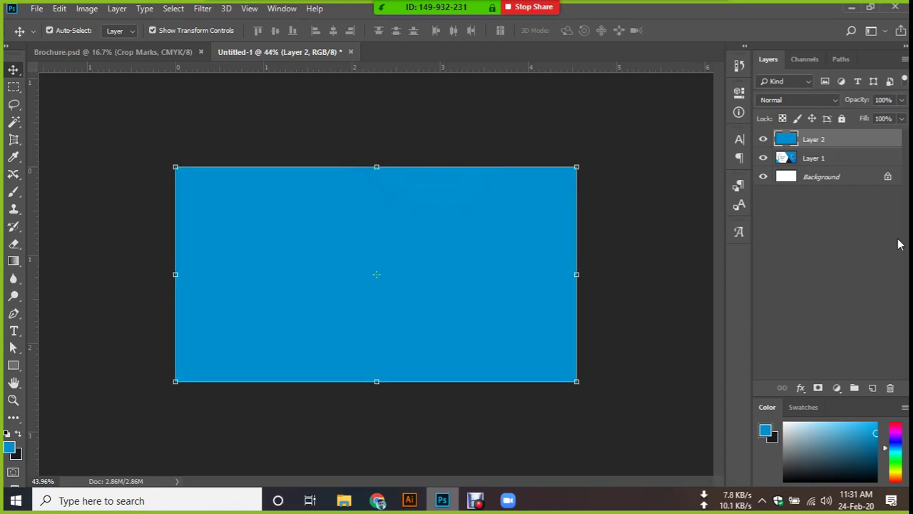
key("ctrl+z")
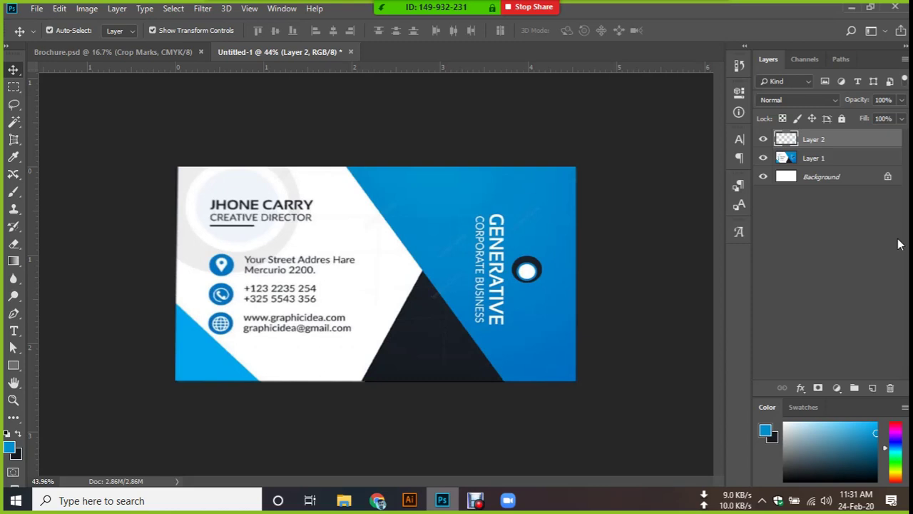
key("ctrl+BackSpace")
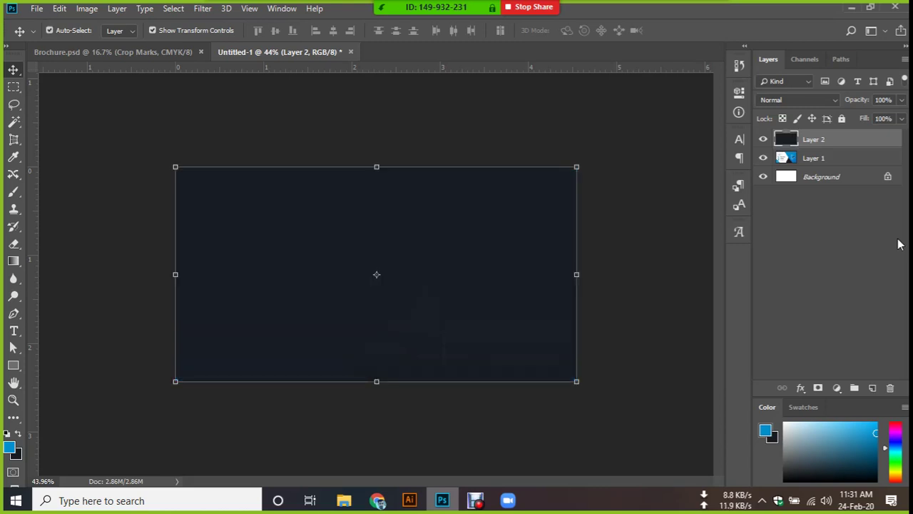
key("ctrl")
key("ctrl+z")
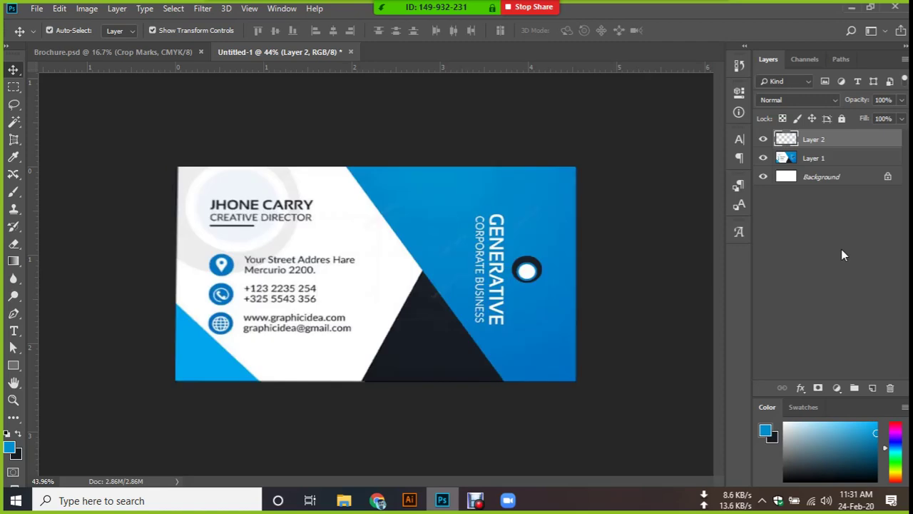
left_click(13, 86)
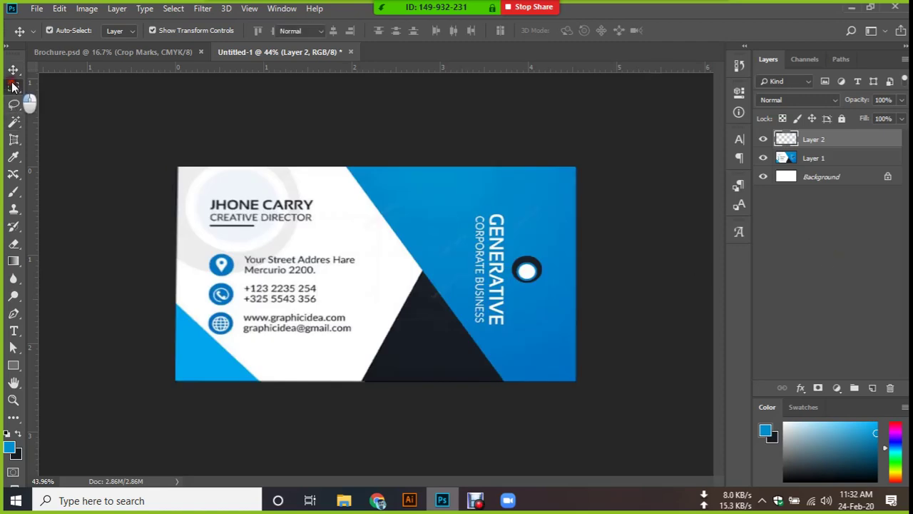
Draw a small elliptical selection beside the name and fill it with blue.
right_click(13, 86)
left_click(31, 100)
left_click_drag(332, 211, 364, 247)
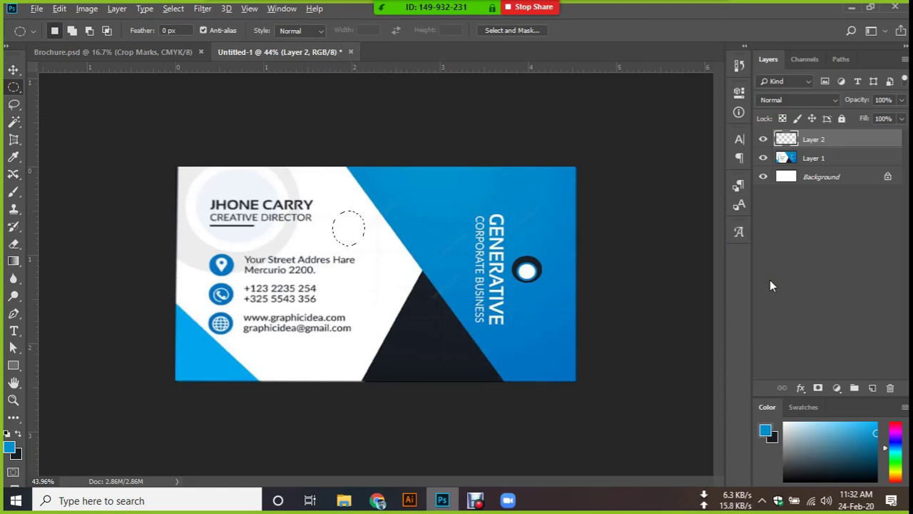
key("alt+BackSpace")
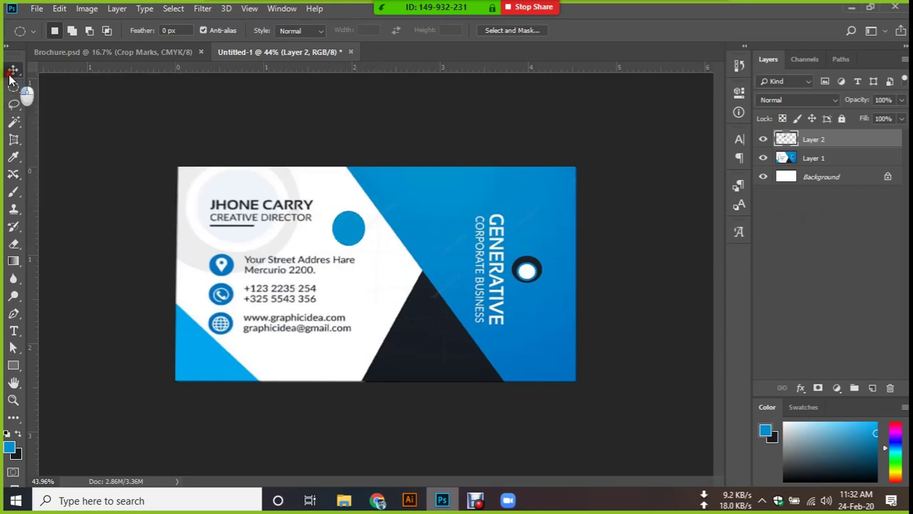
Load the blue circle on Layer 2 as a selection from its layer thumbnail.
key("v")
left_click(839, 290)
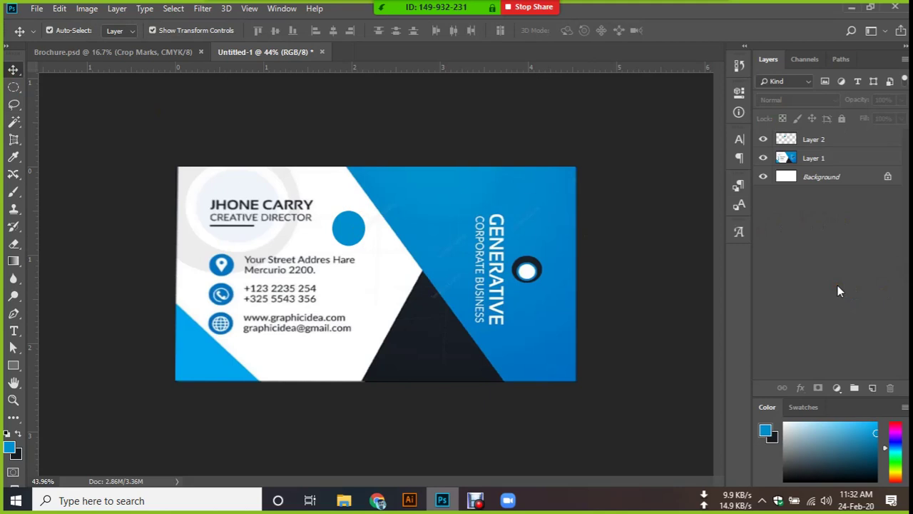
key("z")
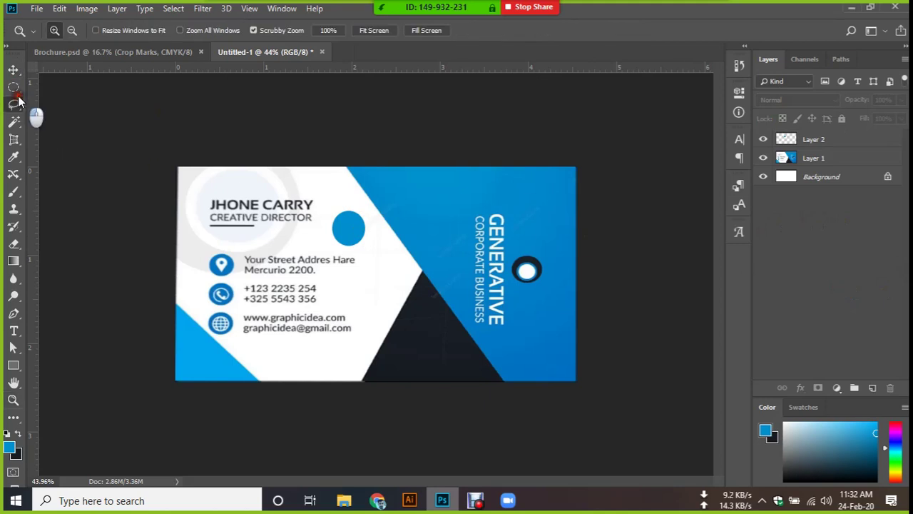
left_click(13, 86)
left_click(786, 139, "ctrl")
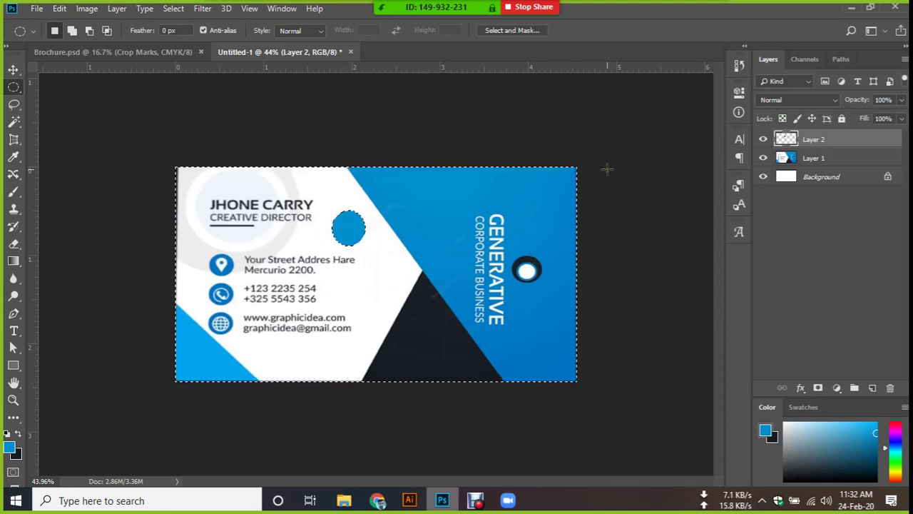
Fill everything around the circle with dark navy and clear the selection.
key("ctrl+BackSpace")
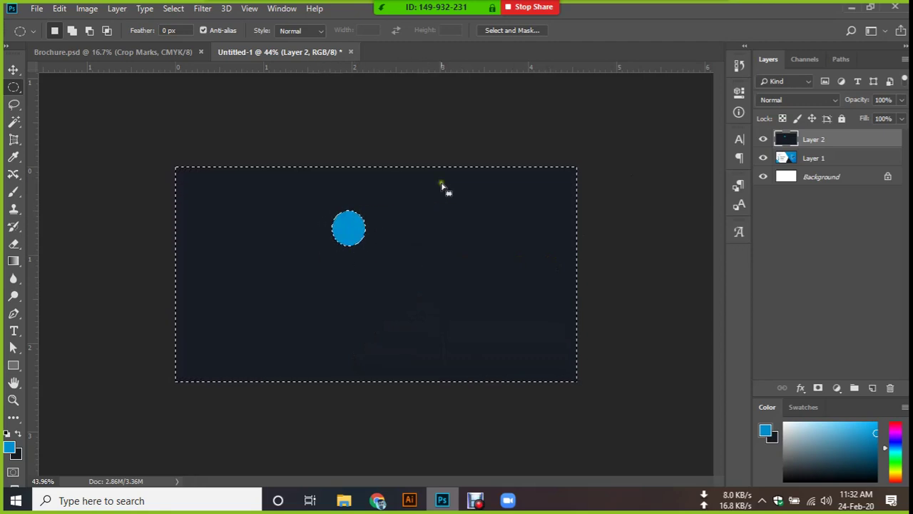
left_click(13, 70)
left_click(864, 286)
key("ctrl+d")
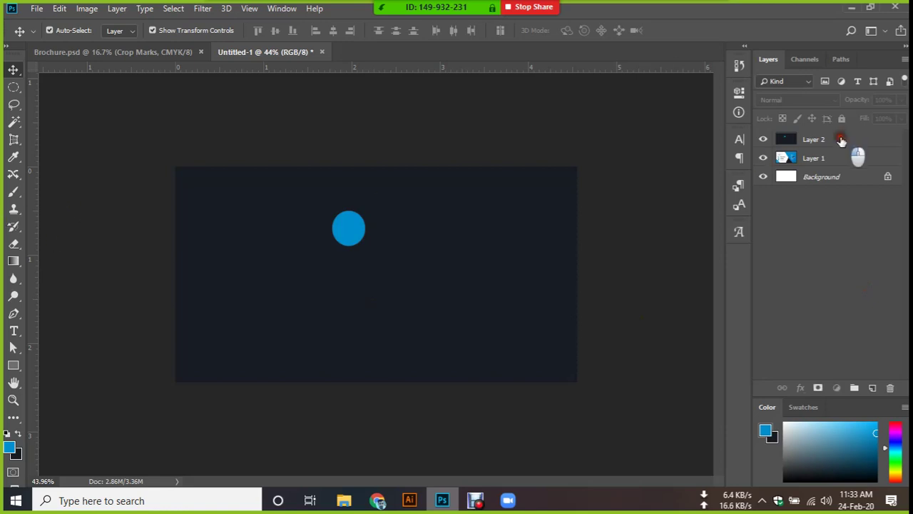
Delete the dark cover layer and add a Solid Color fill layer.
left_click(840, 140)
key("Delete")
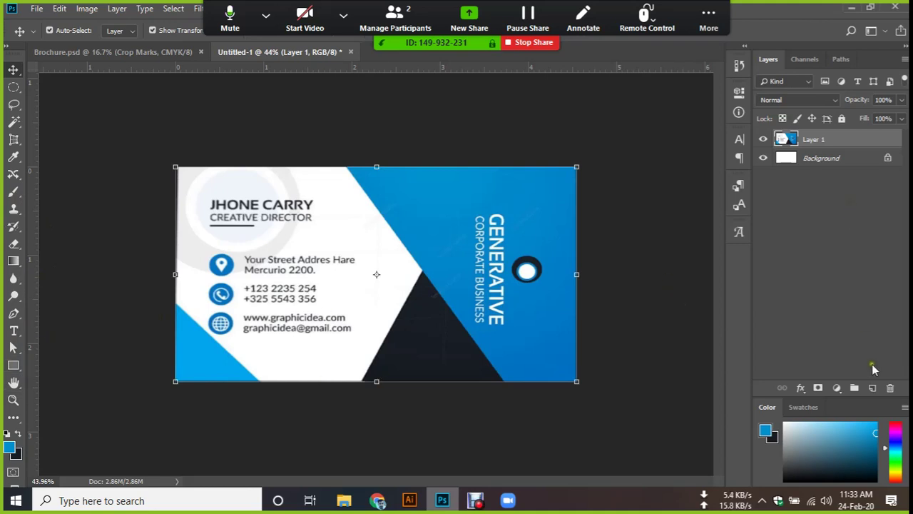
left_click(837, 387)
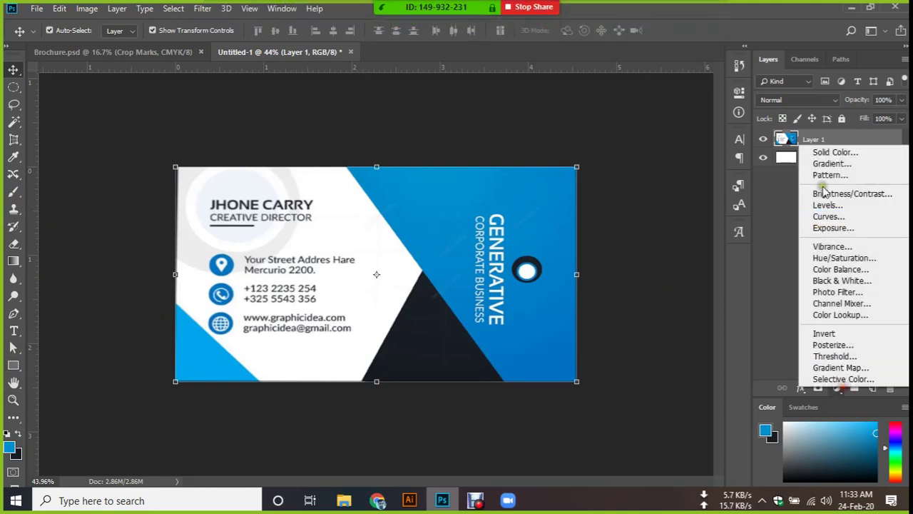
left_click(849, 152)
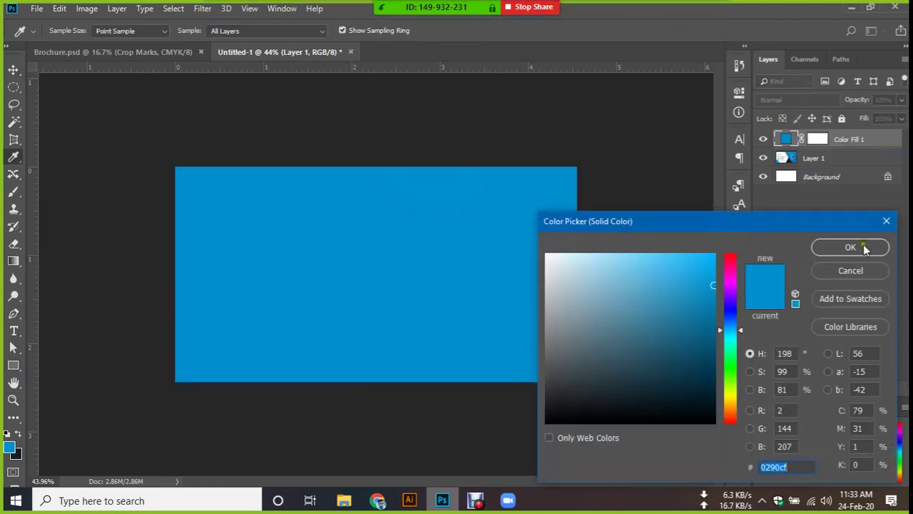
Accept the blue fill colour, then change the fill to a darker teal.
left_click(863, 248)
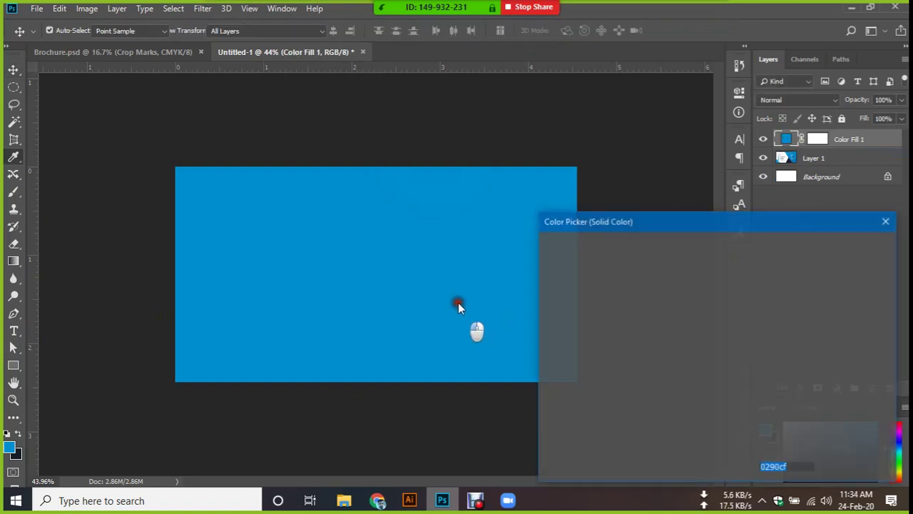
left_click(652, 316)
left_click(631, 361)
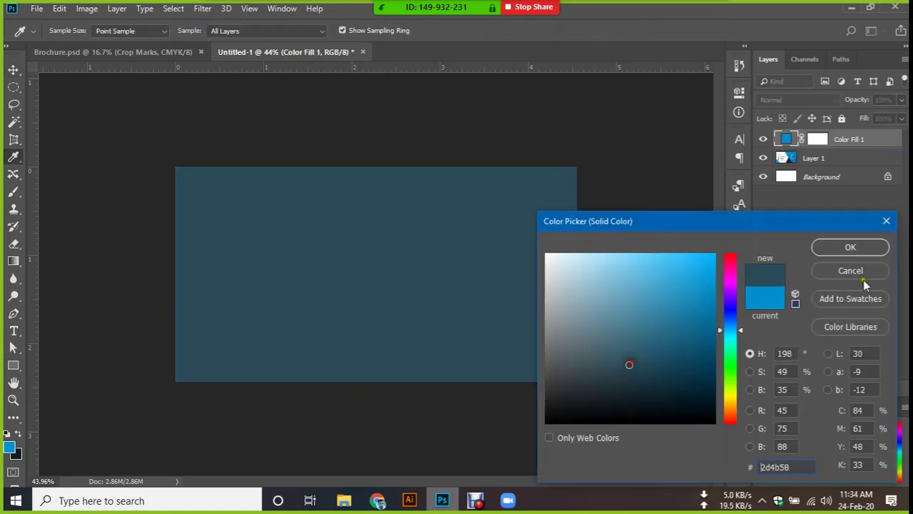
left_click(878, 250)
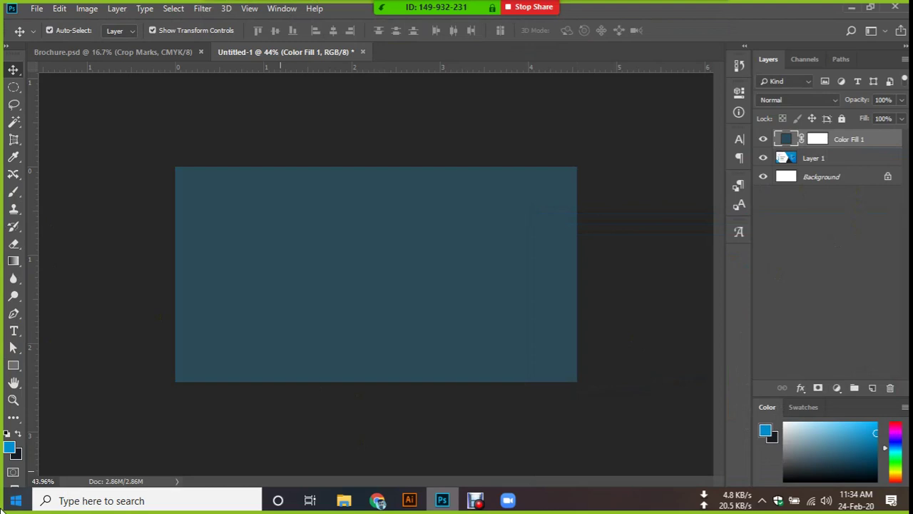
Undo the fill colour changes and remove the Color Fill 1 layer.
key("ctrl+z")
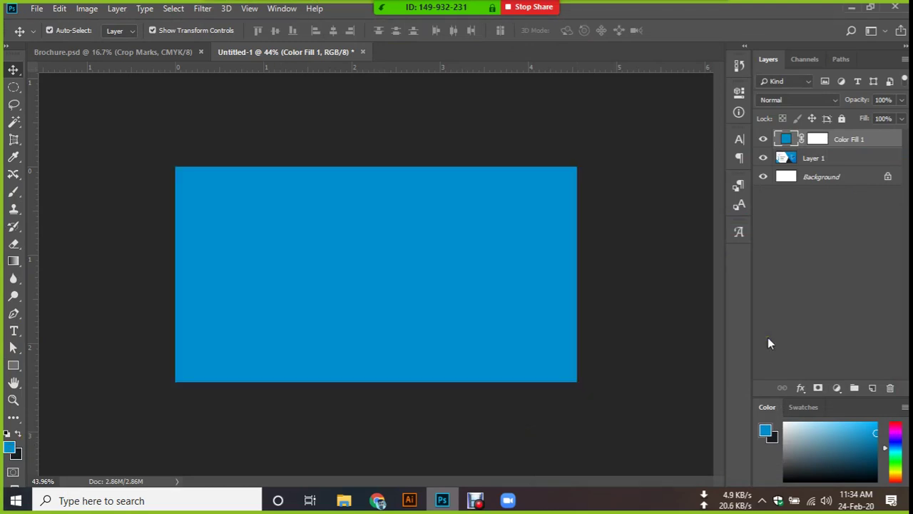
key("ctrl")
key("ctrl+z")
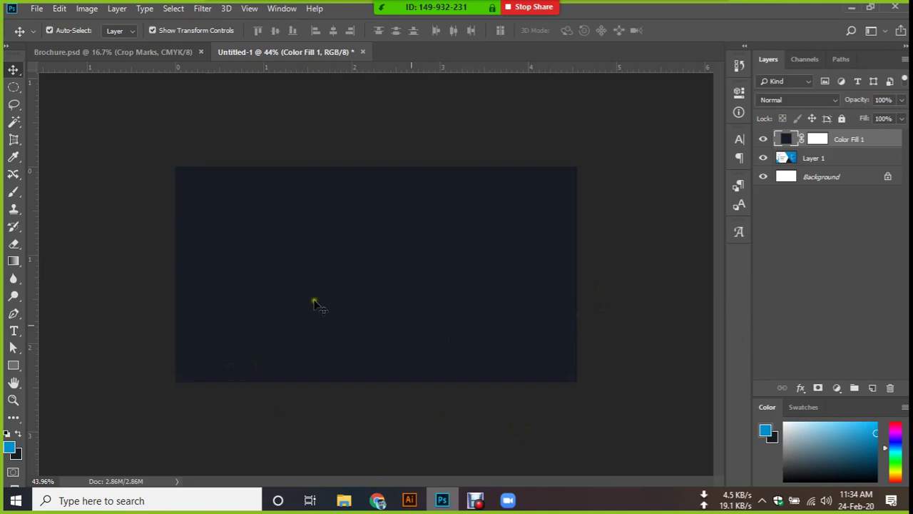
key("ctrl+z")
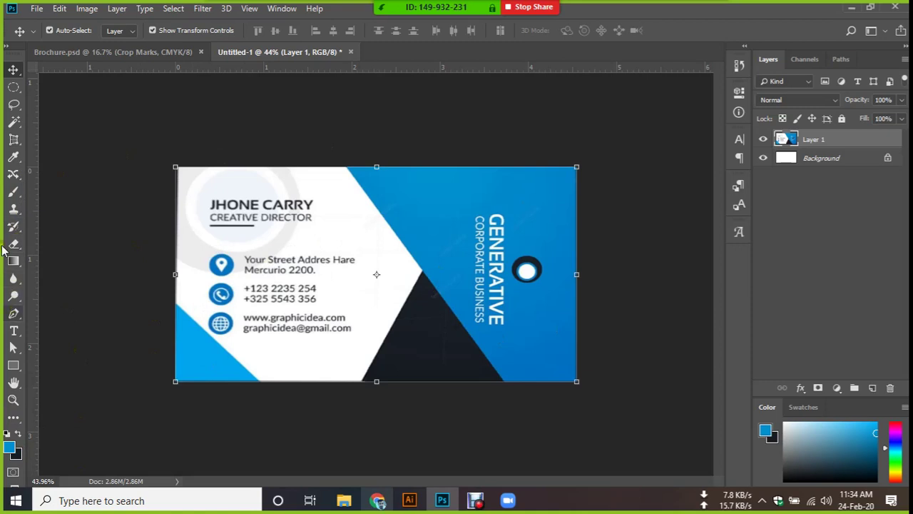
Sample the card's near-white area as the foreground colour with the Eyedropper.
left_click(13, 122)
left_click(15, 157)
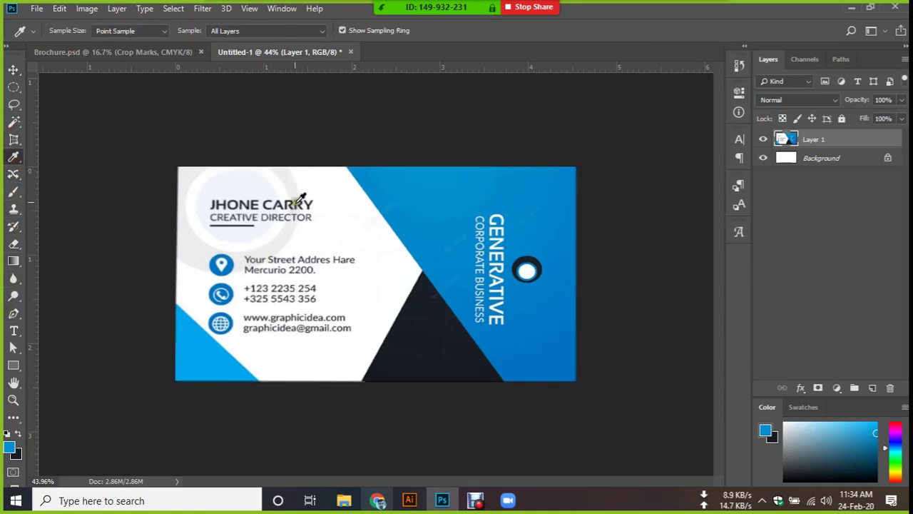
left_click(261, 185)
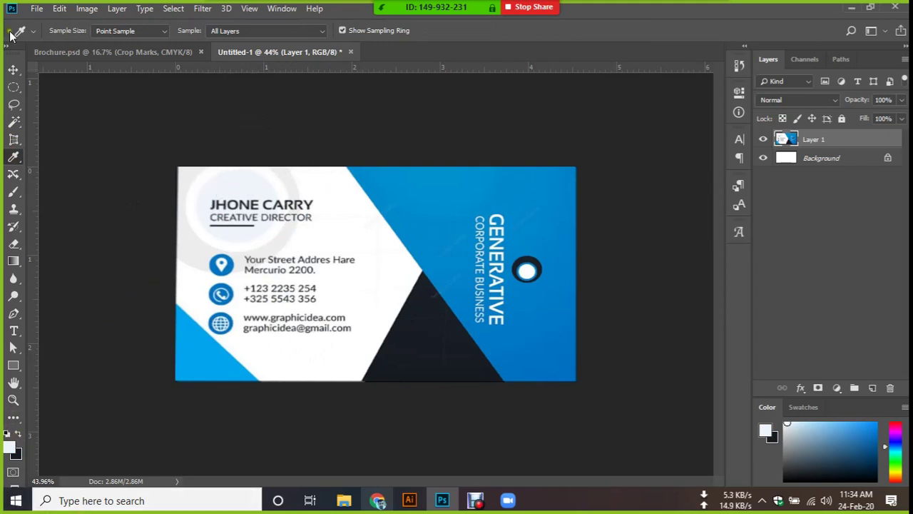
left_click(12, 68)
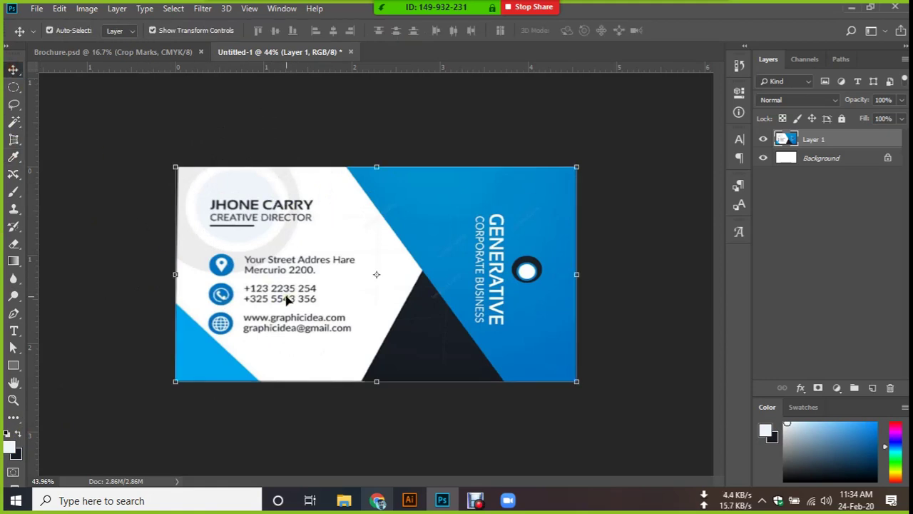
Browse the sampling and healing tool groups and choose the Healing Brush.
left_click(11, 158)
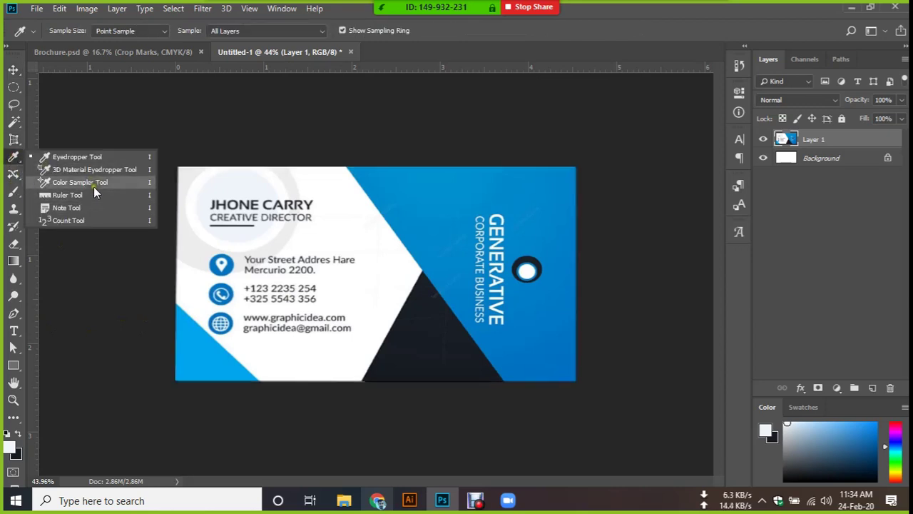
left_click(12, 158)
left_click(9, 175)
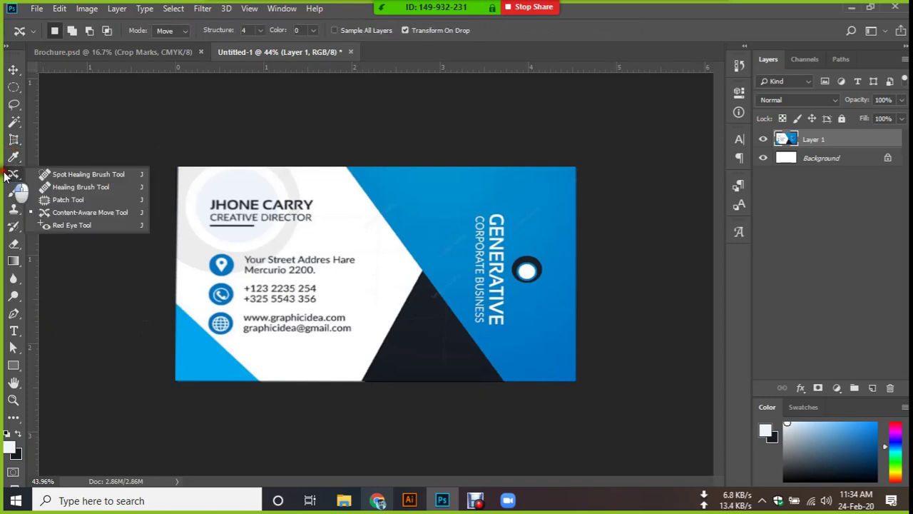
left_click(5, 176)
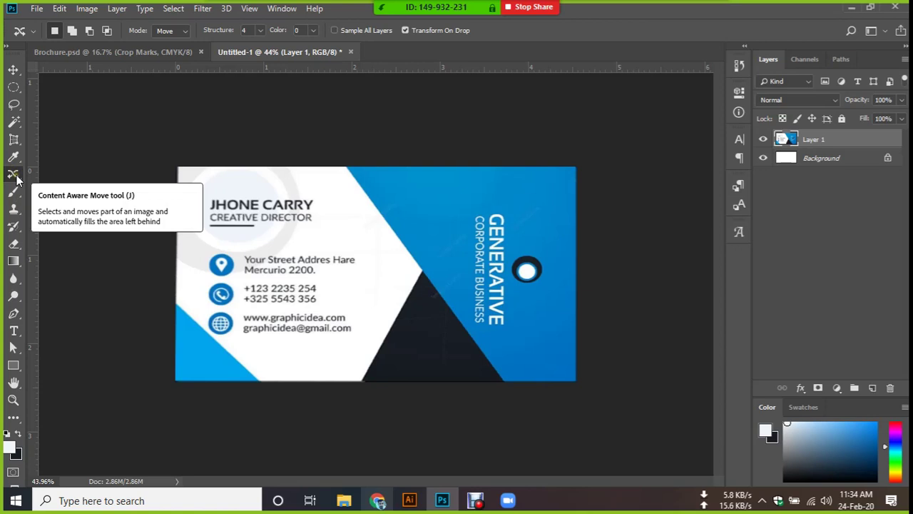
left_click(14, 176)
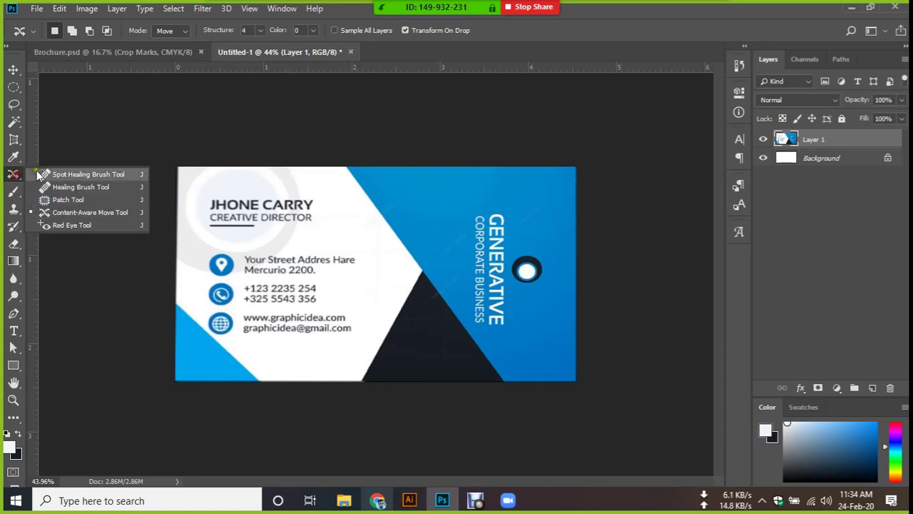
left_click(69, 187)
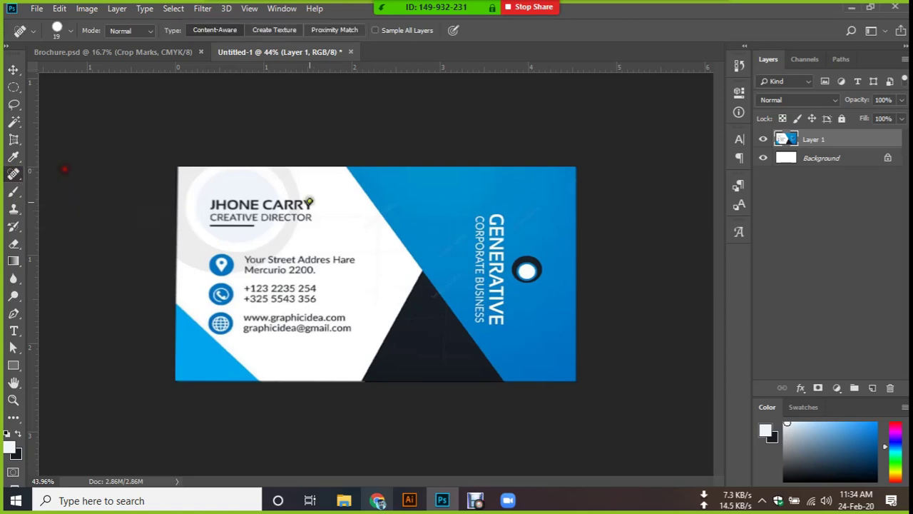
Close Untitled-1 without saving, then close Brochure.psd.
left_click(351, 52)
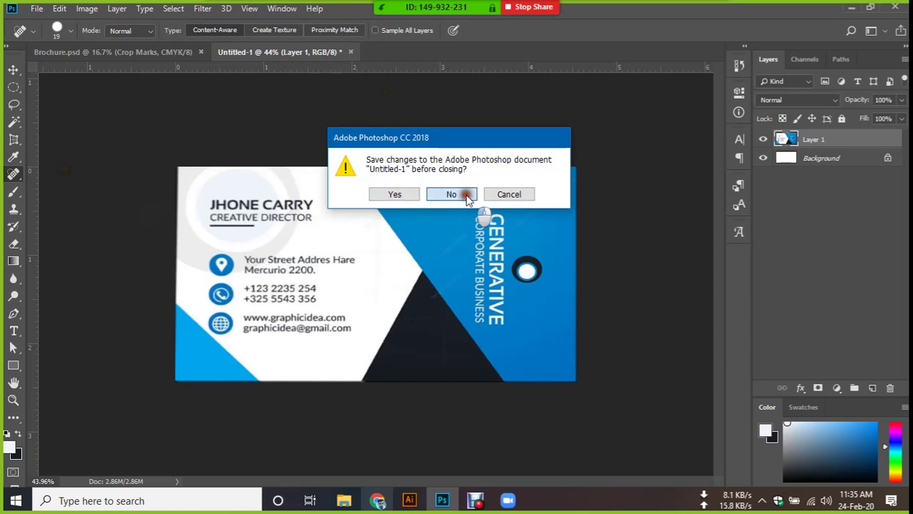
left_click(453, 194)
left_click(202, 52)
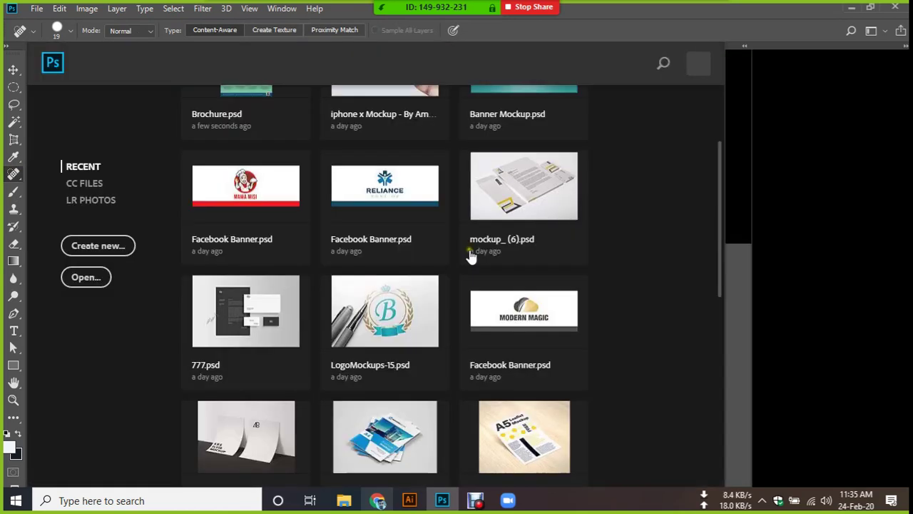
left_click(378, 500)
Search Google for 'pimple girl picture' using the address bar suggestion.
scroll(299, 93, "up", 4)
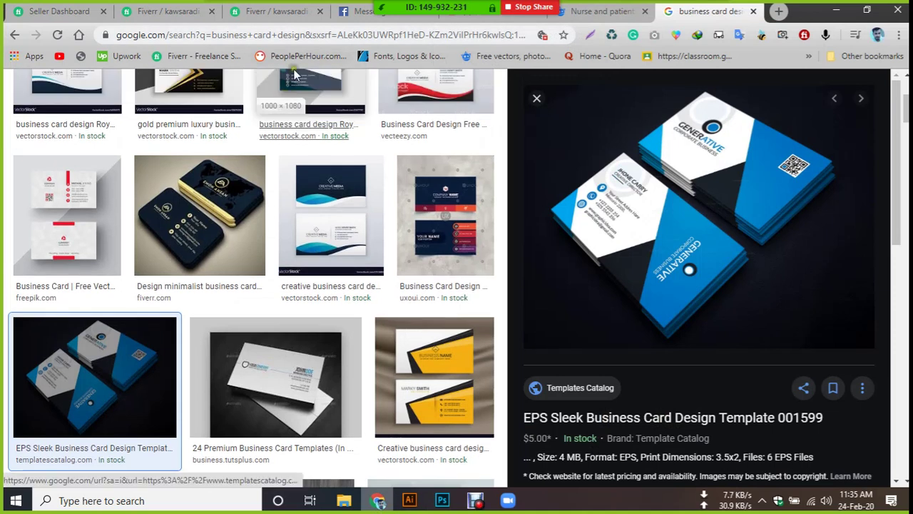
left_click(316, 35)
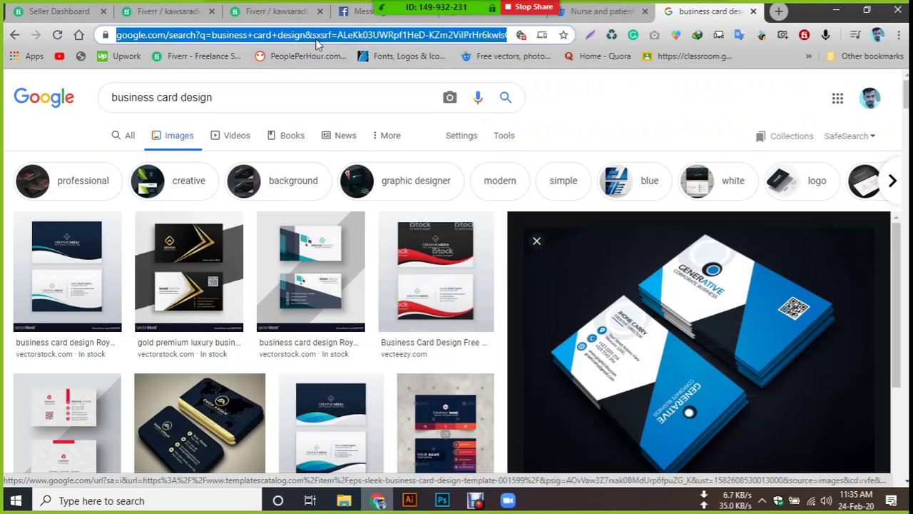
type("p")
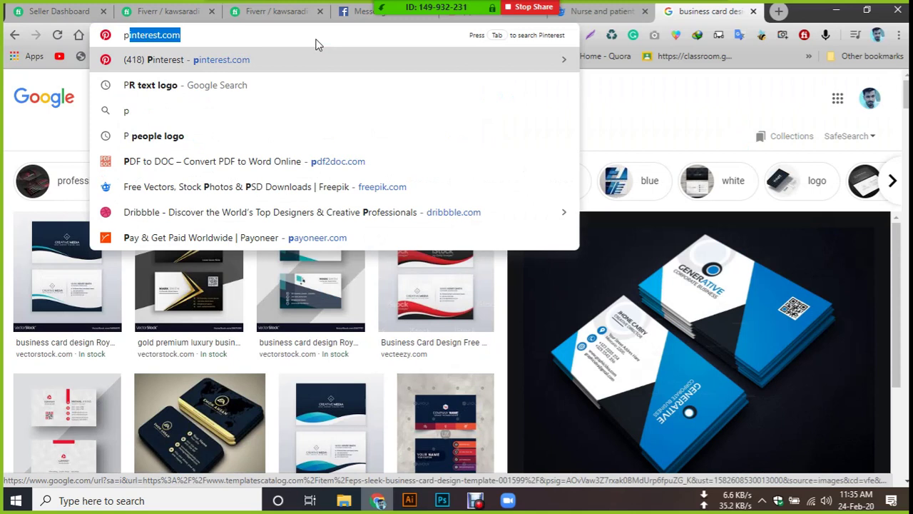
type("op")
key("BackSpace")
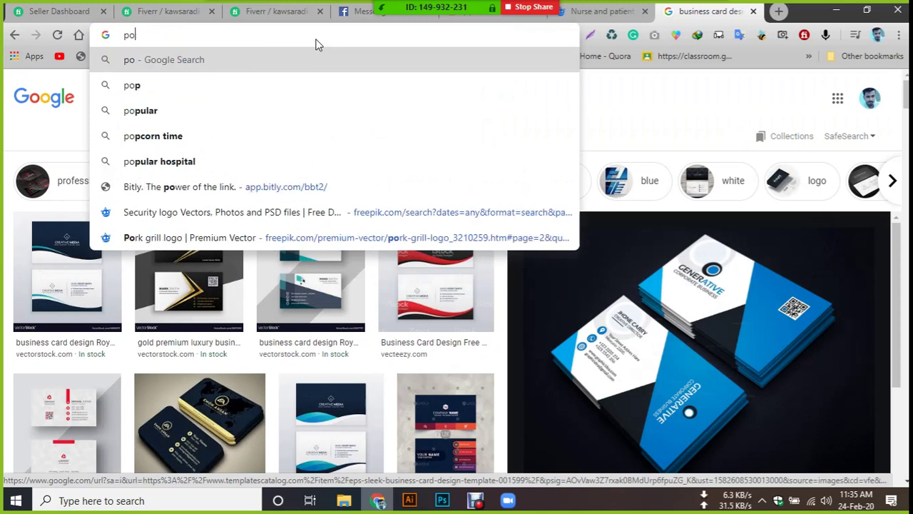
key("BackSpace")
type("i")
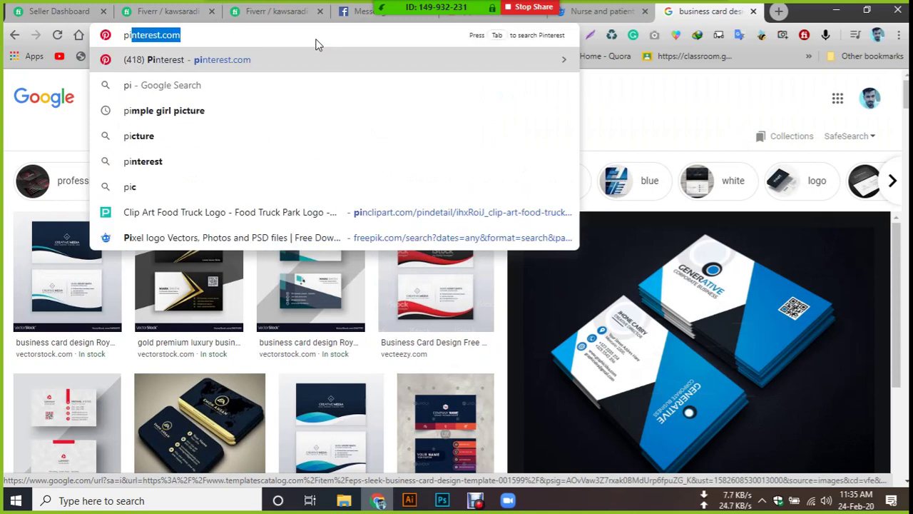
key("Down")
key("Down")
key("Return")
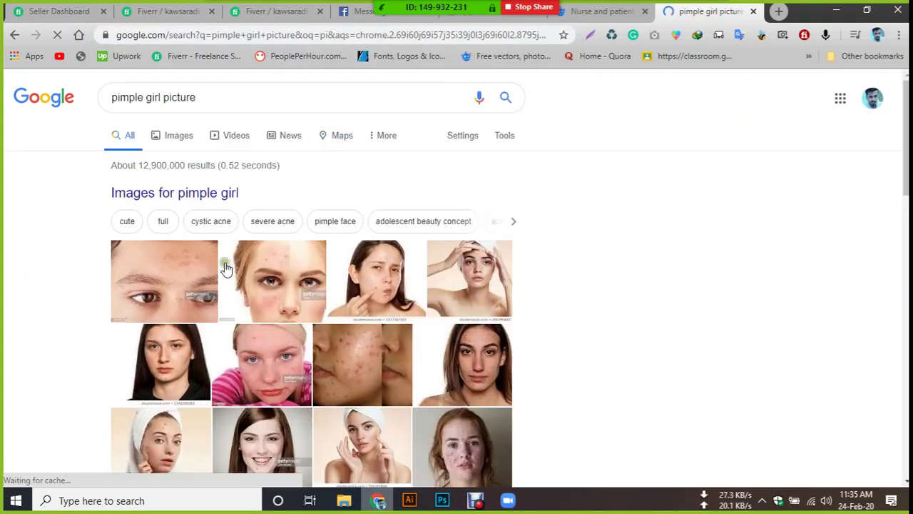
Show image results for 'pimple girl picture' and scroll through the thumbnails.
left_click(188, 142)
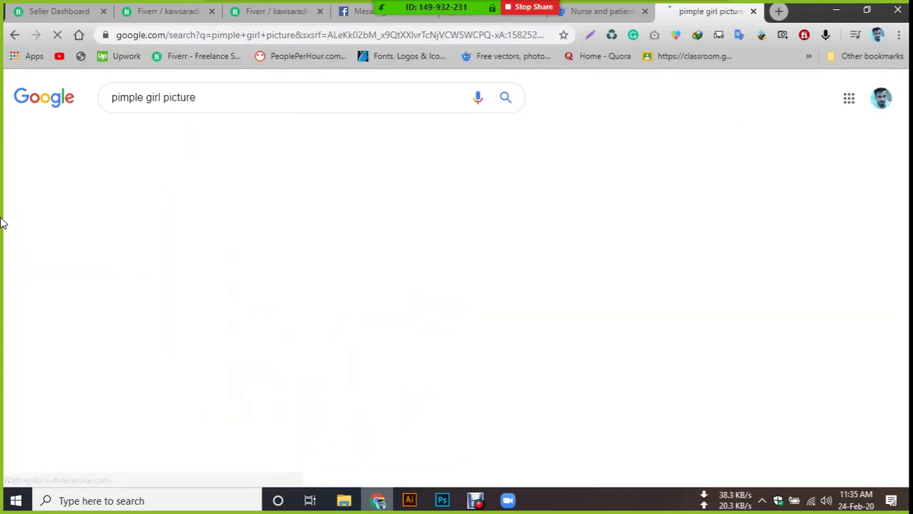
scroll(2, 225, "down", 2)
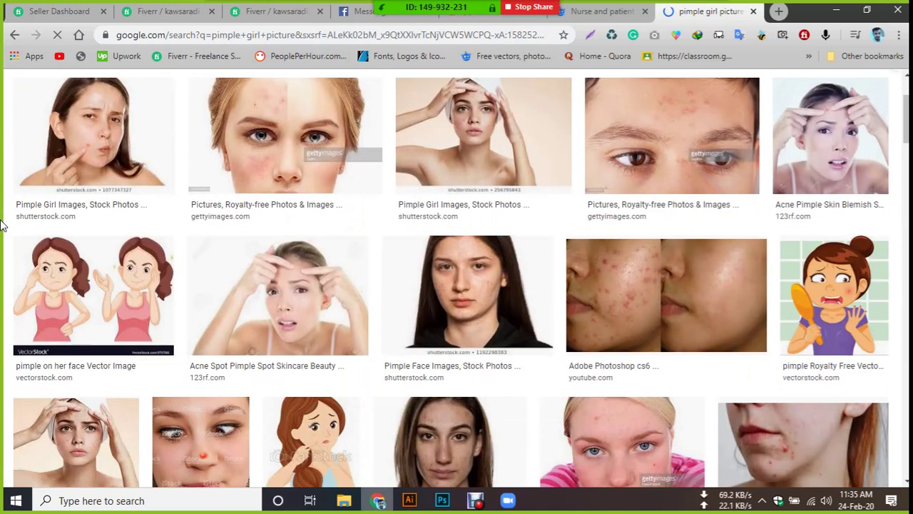
scroll(2, 220, "down", 2)
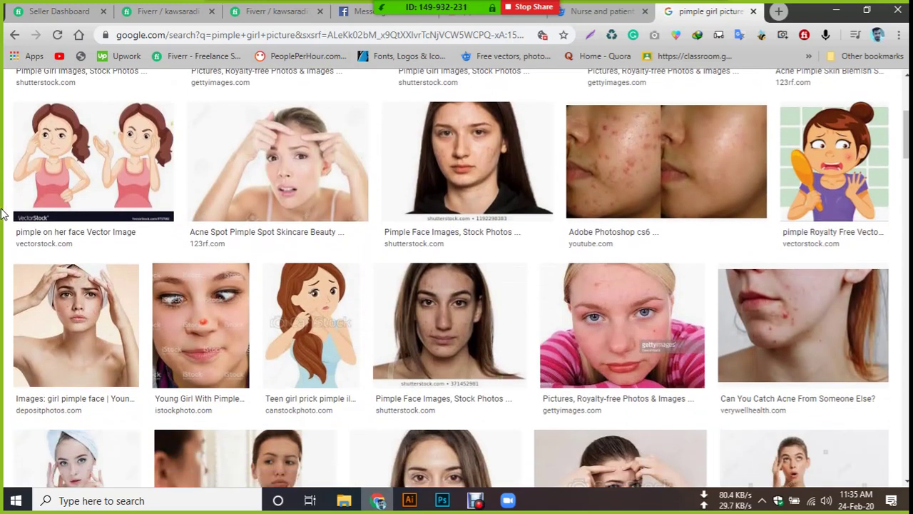
scroll(2, 214, "down", 2)
scroll(2, 213, "down", 2)
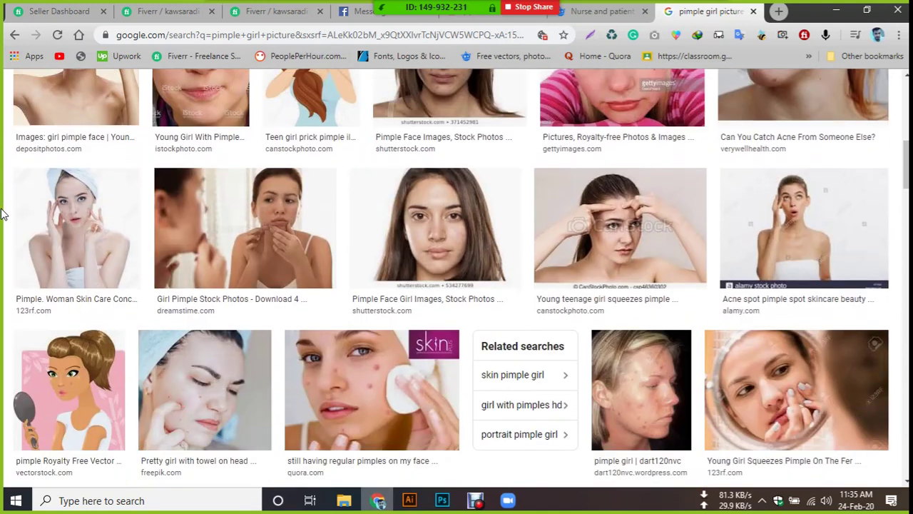
scroll(2, 212, "down", 3)
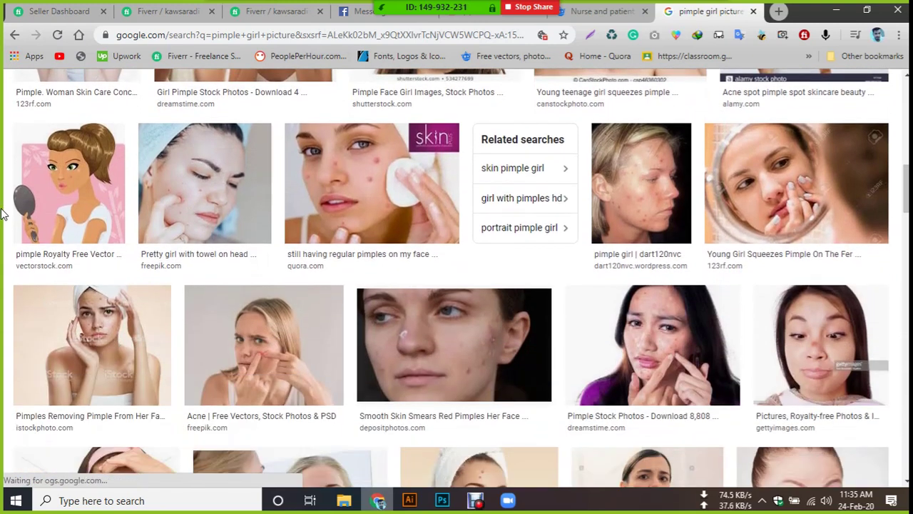
scroll(2, 213, "down", 3)
scroll(2, 214, "down", 2)
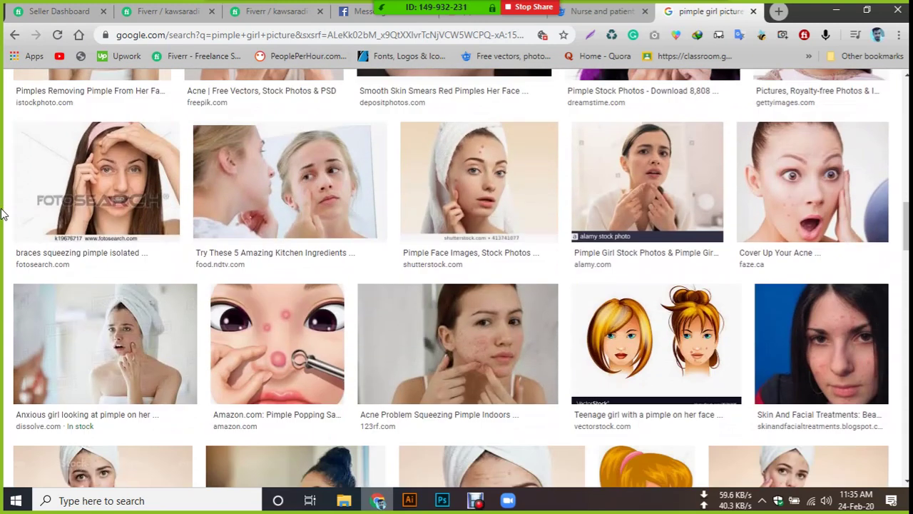
scroll(2, 212, "down", 3)
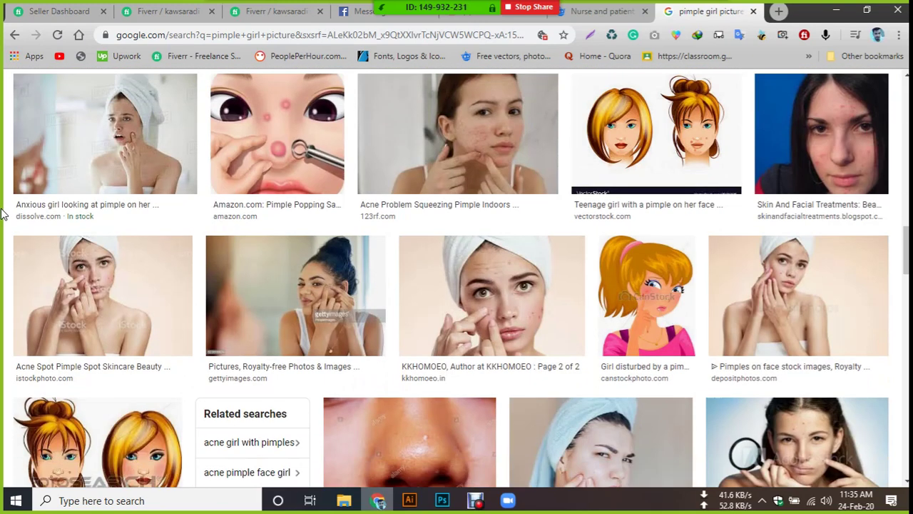
scroll(2, 214, "down", 3)
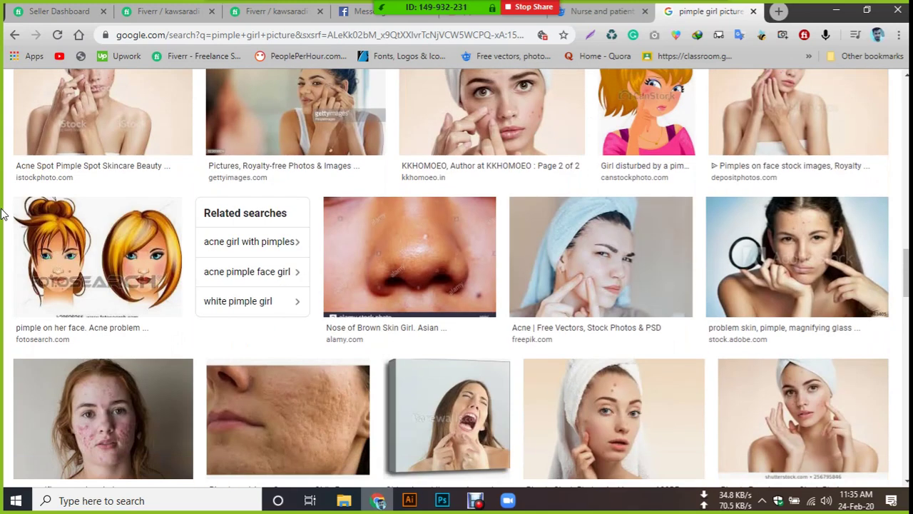
scroll(3, 214, "down", 2)
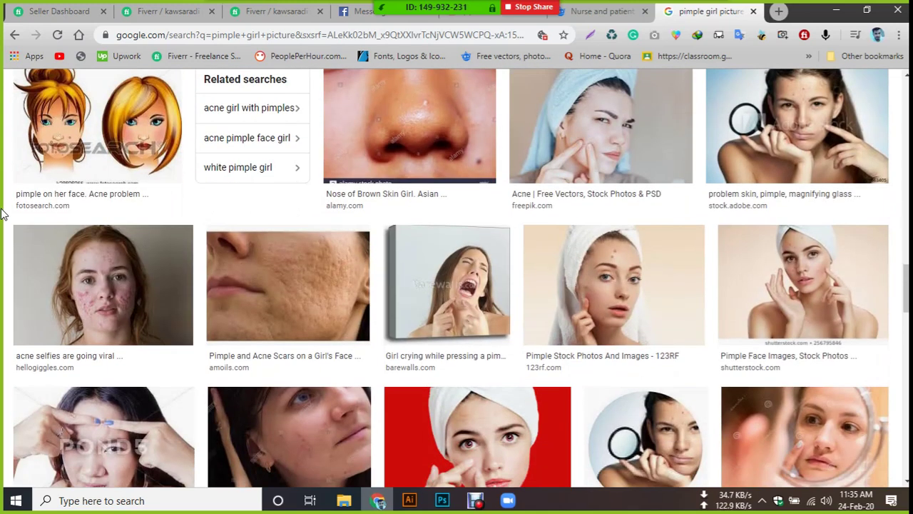
scroll(2, 213, "down", 3)
scroll(2, 214, "down", 3)
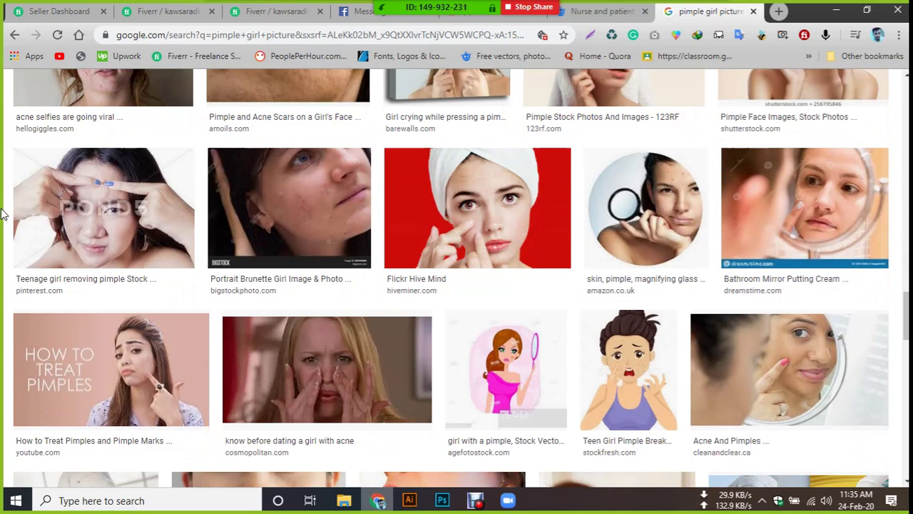
scroll(2, 214, "down", 2)
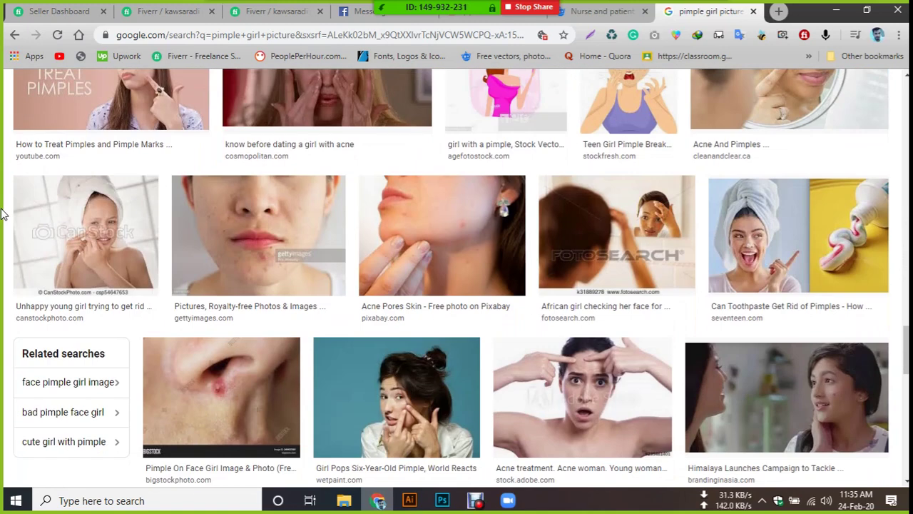
scroll(2, 213, "down", 2)
scroll(2, 215, "down", 2)
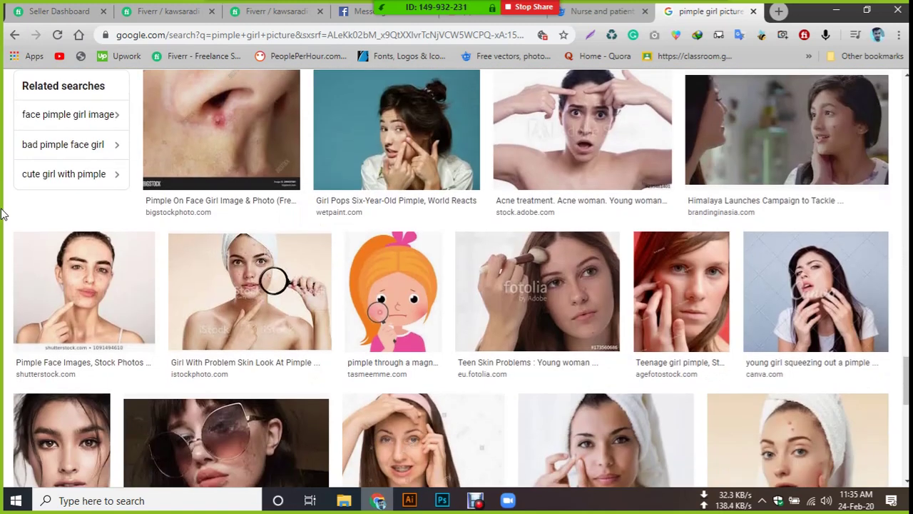
scroll(2, 214, "down", 4)
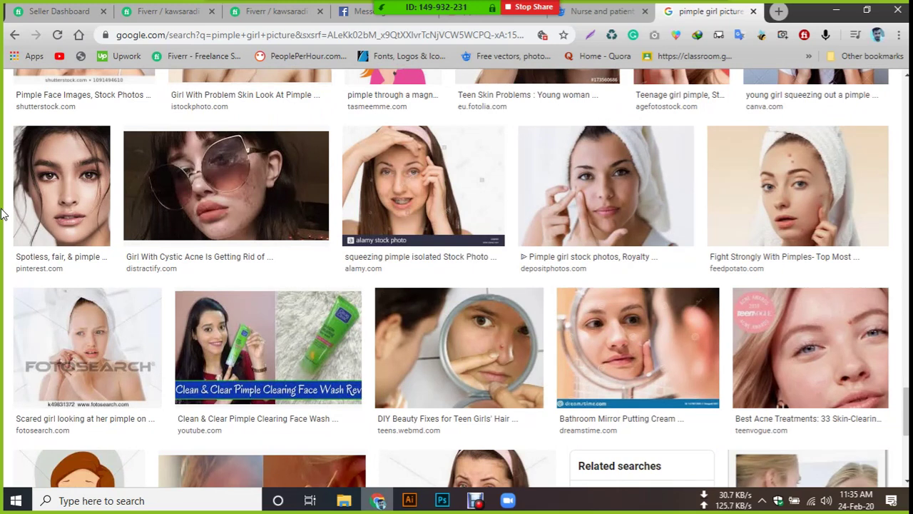
scroll(2, 213, "down", 3)
scroll(2, 214, "down", 3)
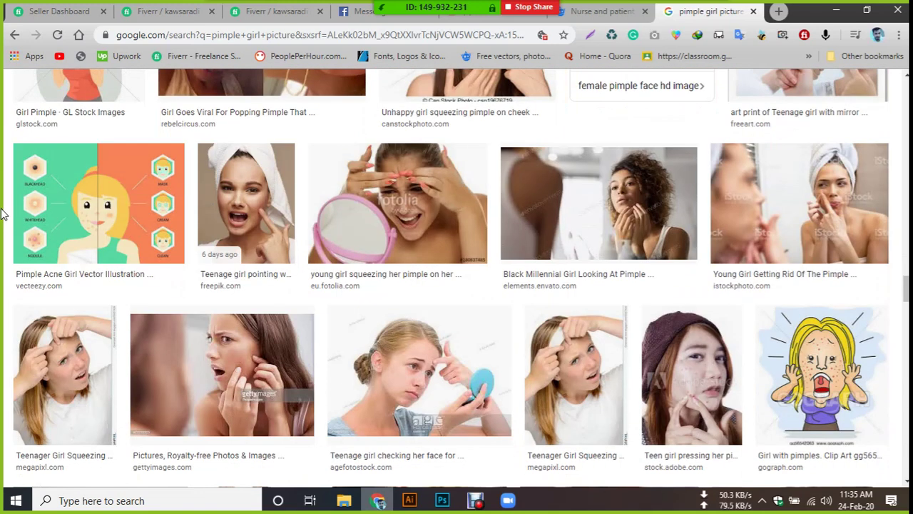
scroll(2, 214, "down", 4)
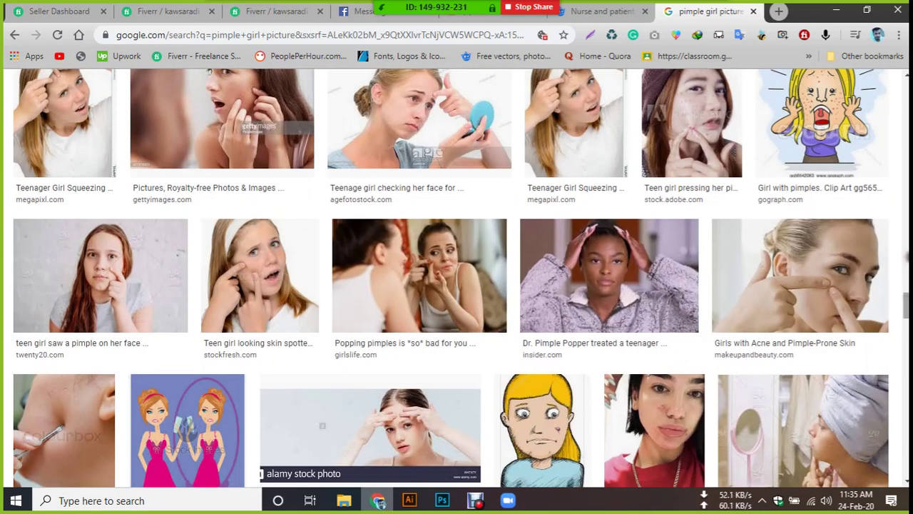
left_click_drag(906, 305, 906, 75)
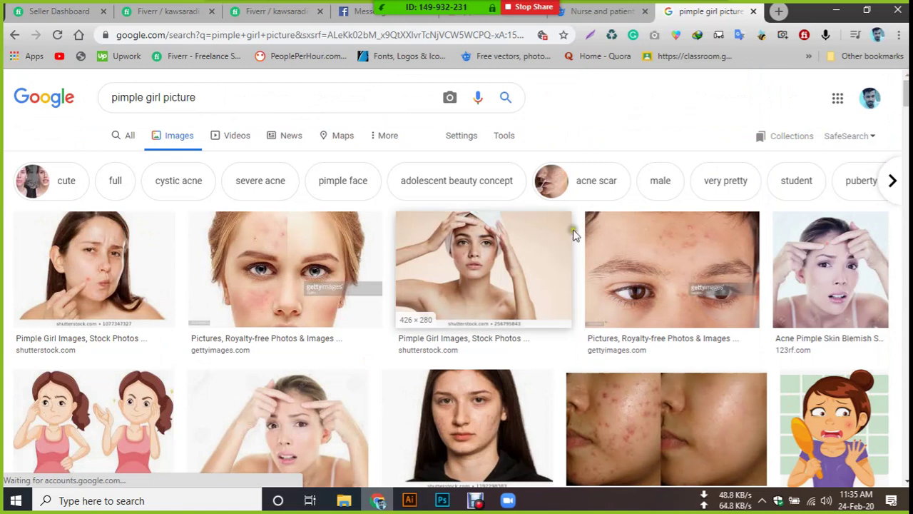
Preview the Getty acne close-up and a related acne image, then close the preview.
left_click(262, 266)
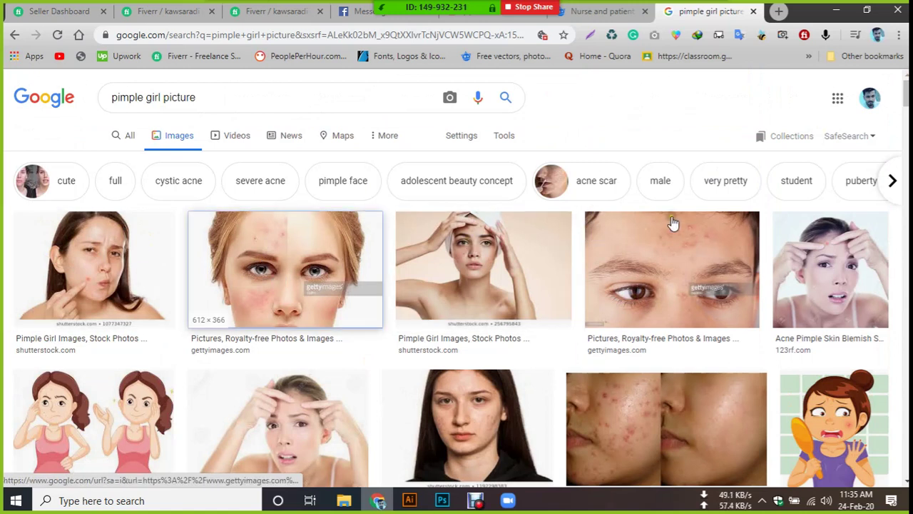
scroll(649, 318, "down", 3)
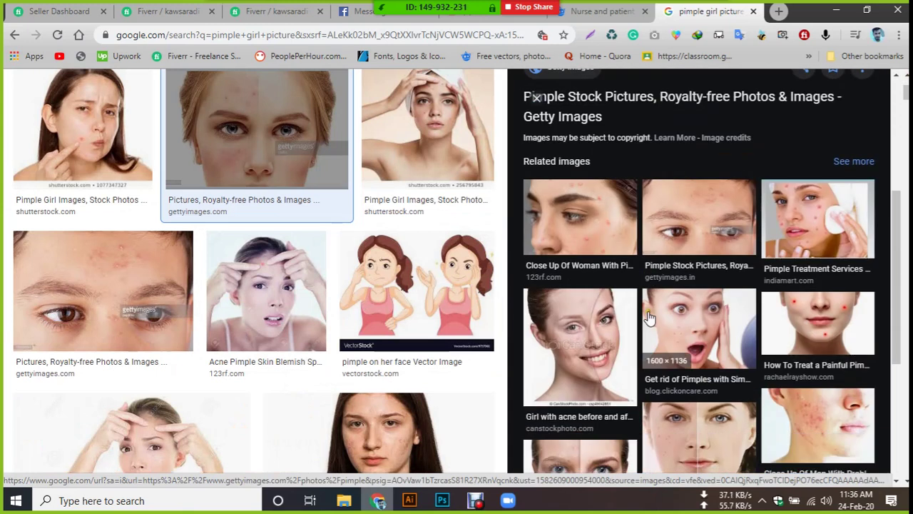
scroll(803, 301, "down", 2)
scroll(803, 301, "down", 1)
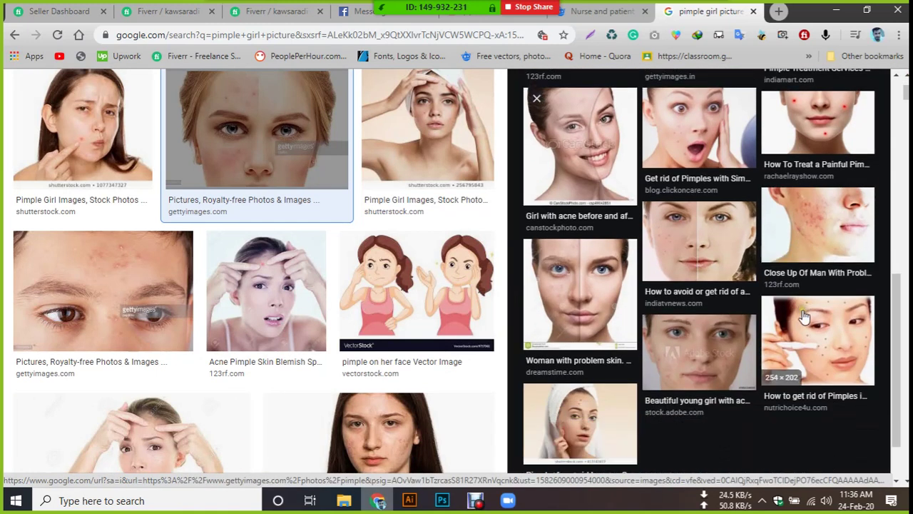
left_click(848, 226)
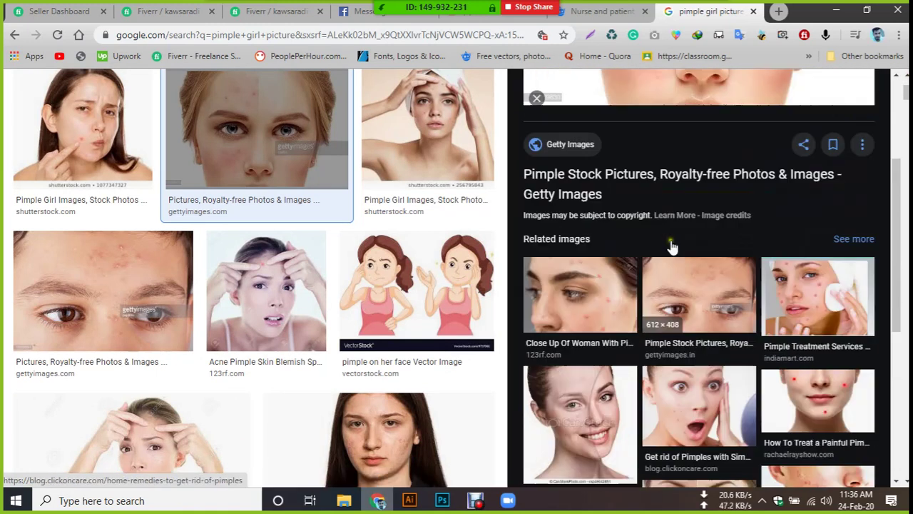
left_click(537, 99)
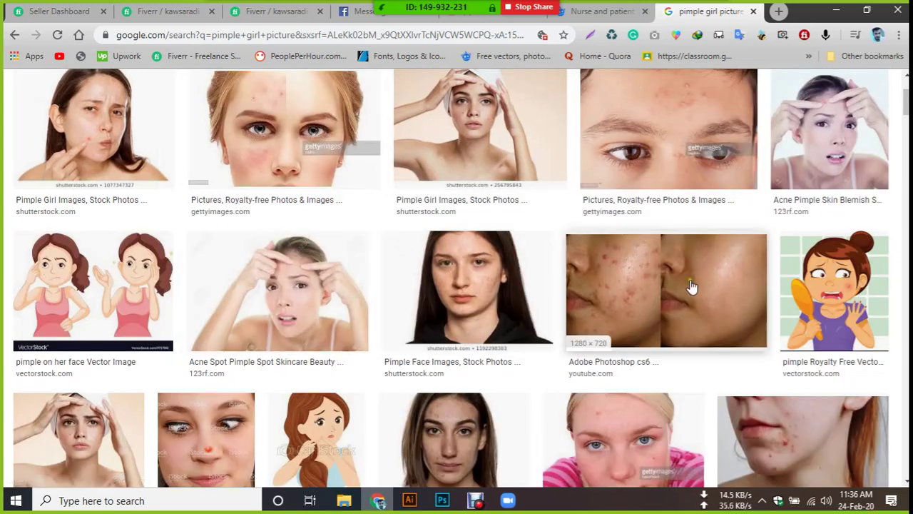
scroll(697, 289, "down", 2)
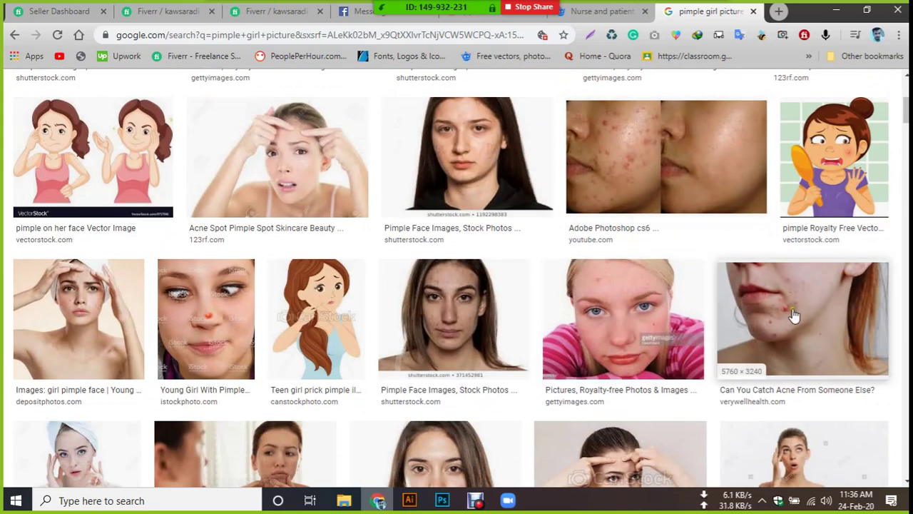
scroll(794, 316, "down", 4)
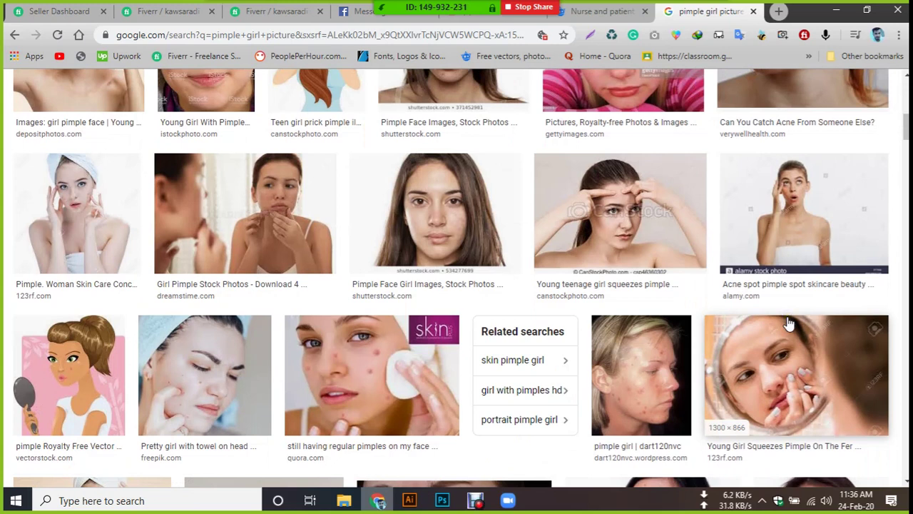
scroll(788, 325, "down", 2)
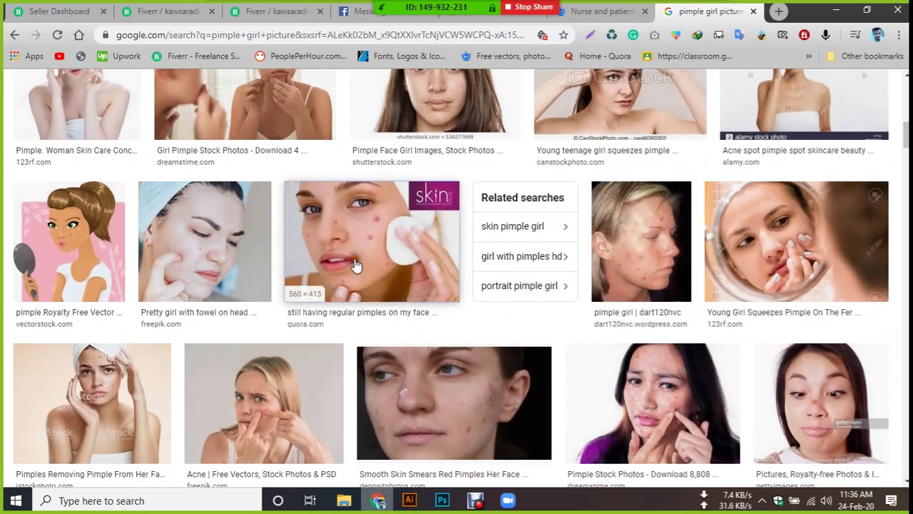
Preview the skin-care acne photo and scroll through its related images.
left_click(356, 265)
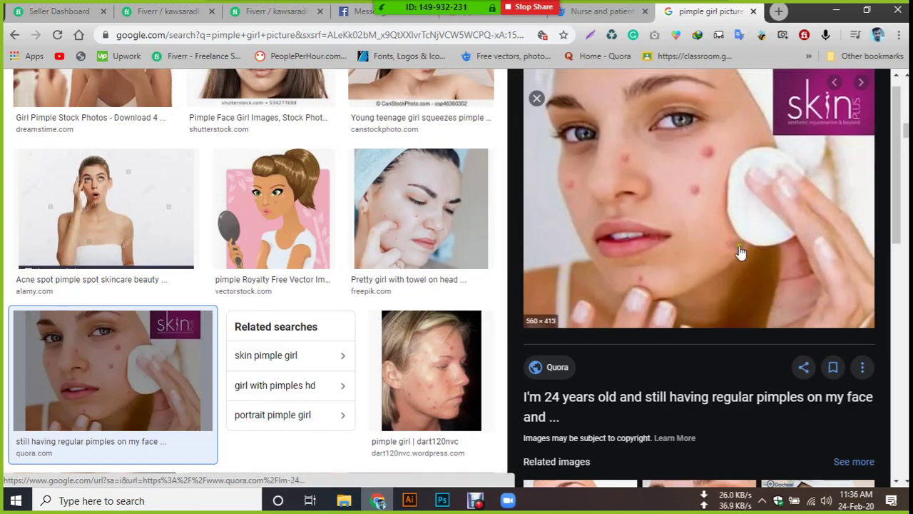
scroll(740, 253, "down", 4)
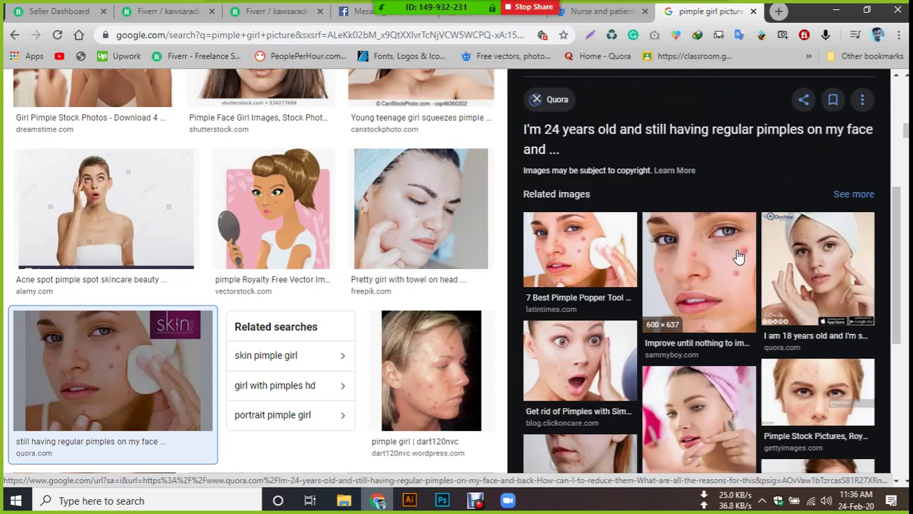
scroll(739, 257, "down", 2)
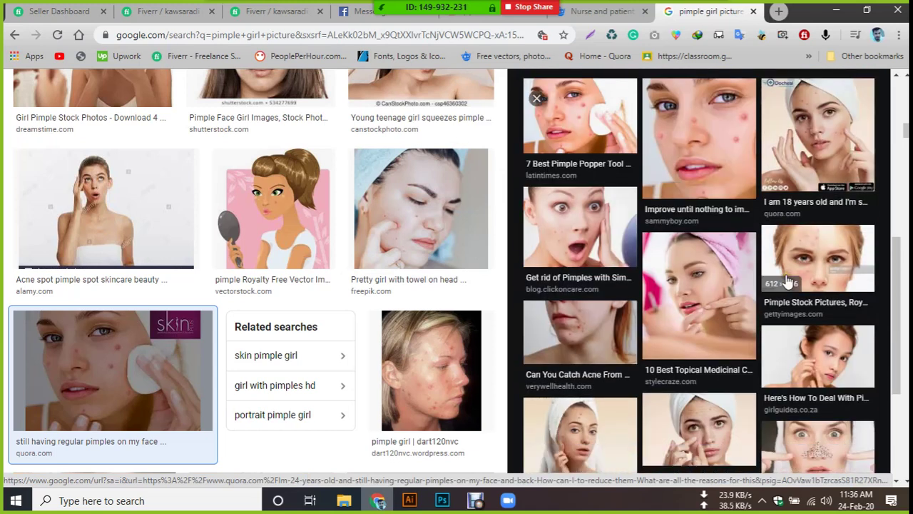
scroll(787, 282, "down", 2)
scroll(787, 282, "down", 1)
scroll(787, 282, "up", 6)
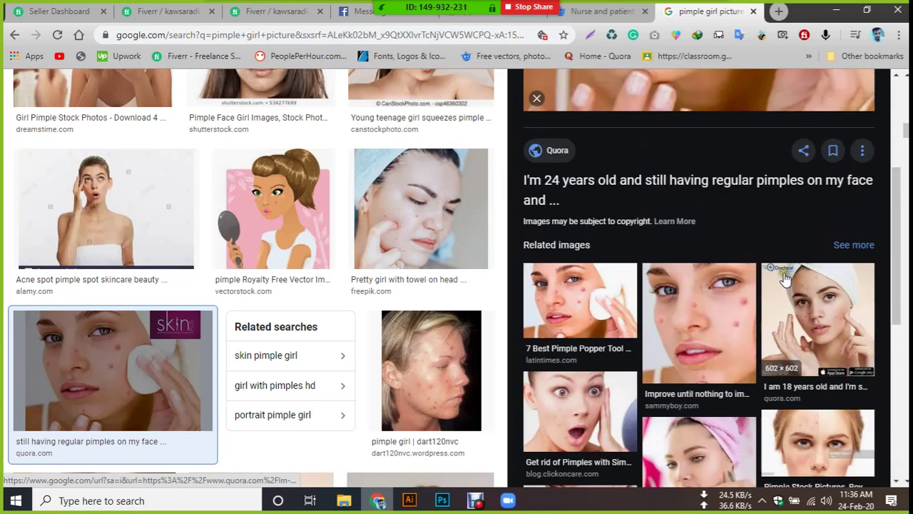
scroll(787, 282, "up", 3)
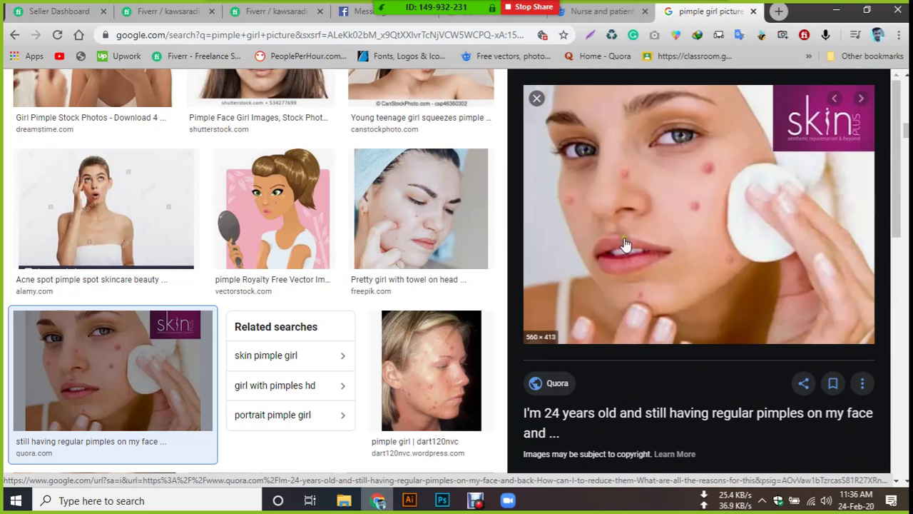
Copy the side-profile acne photo of the blonde woman and return to Photoshop.
right_click(625, 232)
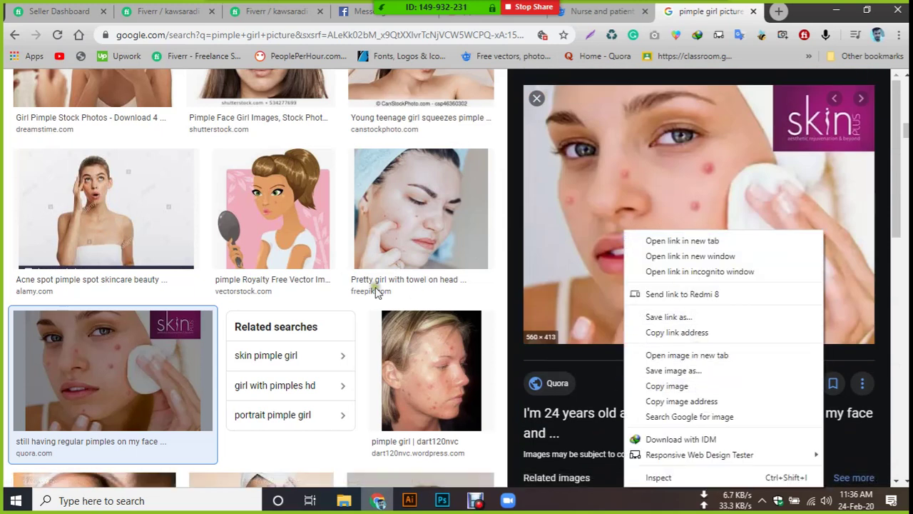
left_click(419, 347)
left_click(421, 375)
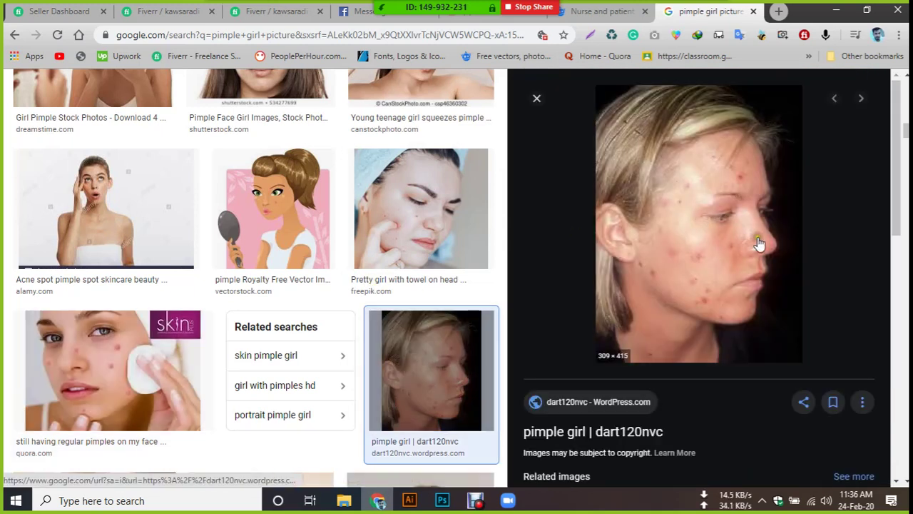
right_click(658, 231)
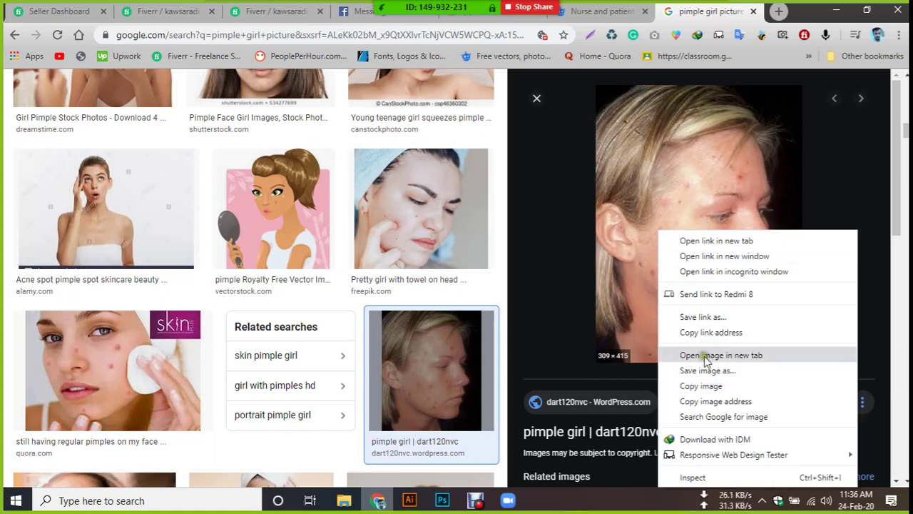
left_click(712, 393)
left_click(442, 500)
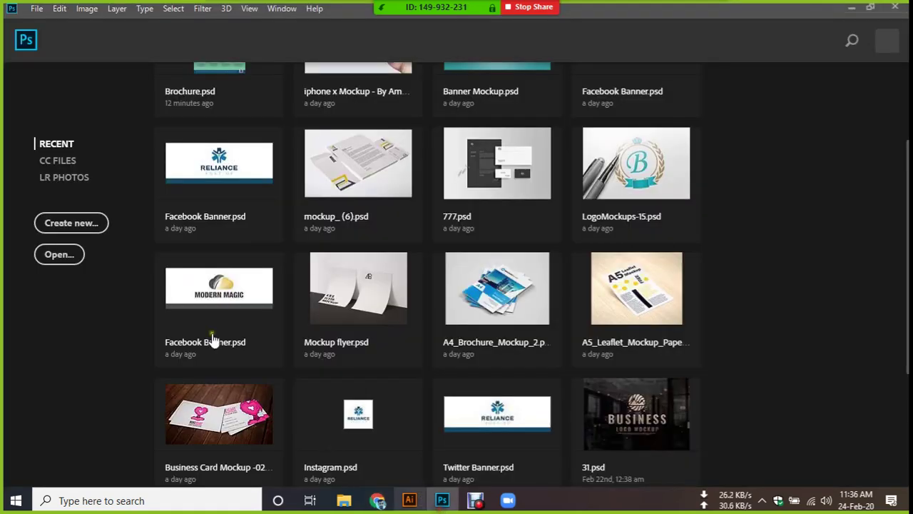
Create a 309 × 415 px document from the Clipboard preset and paste the acne photo.
left_click(59, 225)
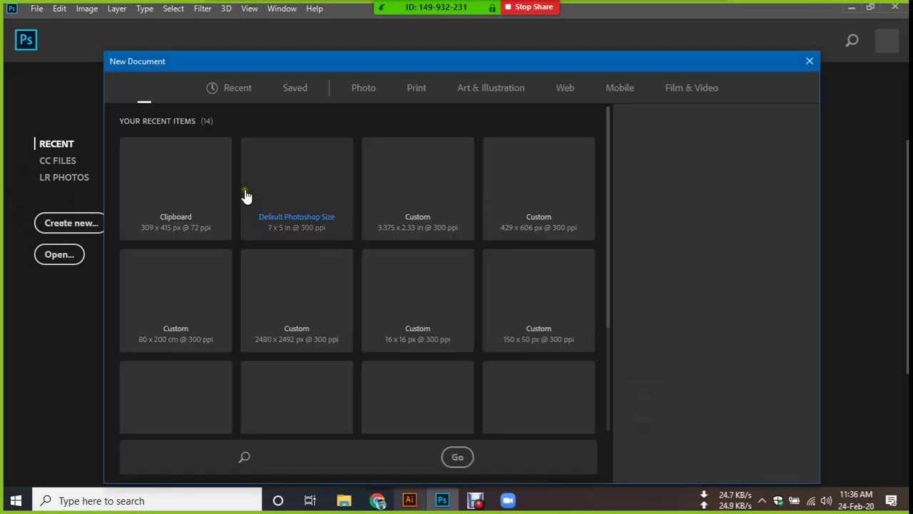
left_click(742, 459)
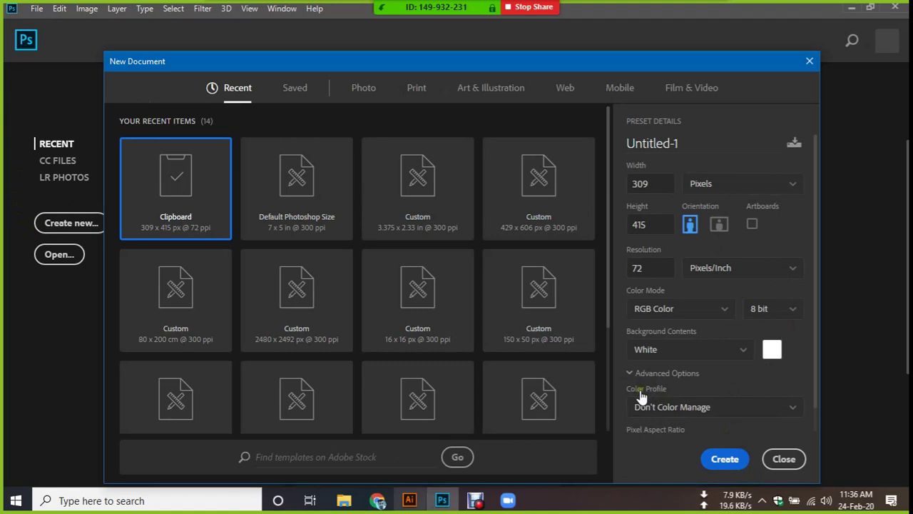
left_click(721, 460)
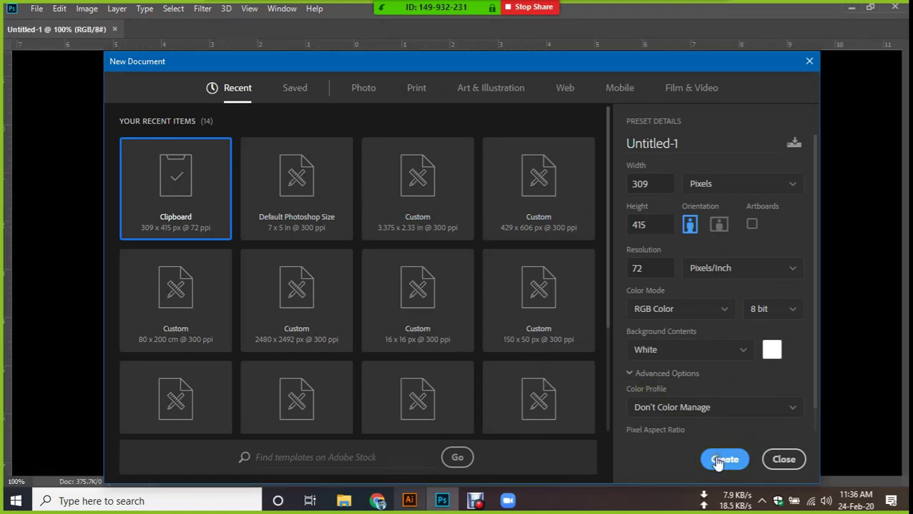
left_click(728, 460)
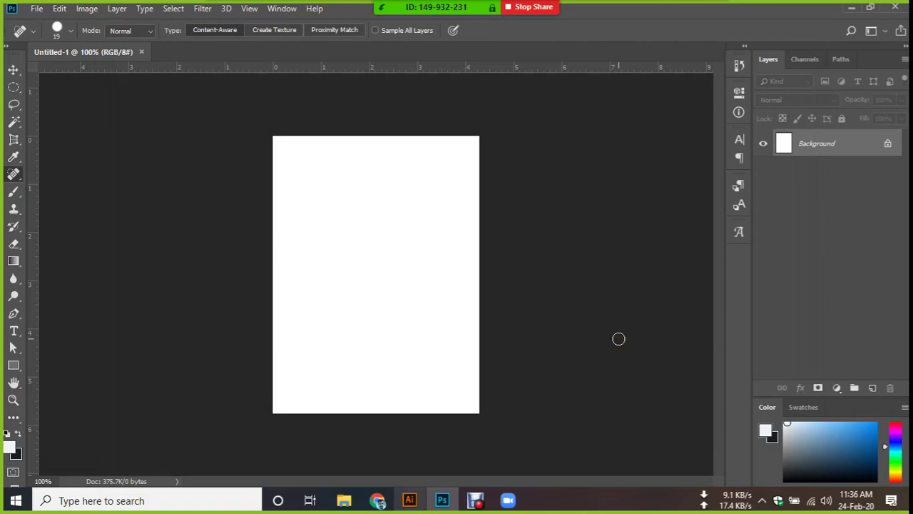
key("ctrl+v")
key("ctrl+plus")
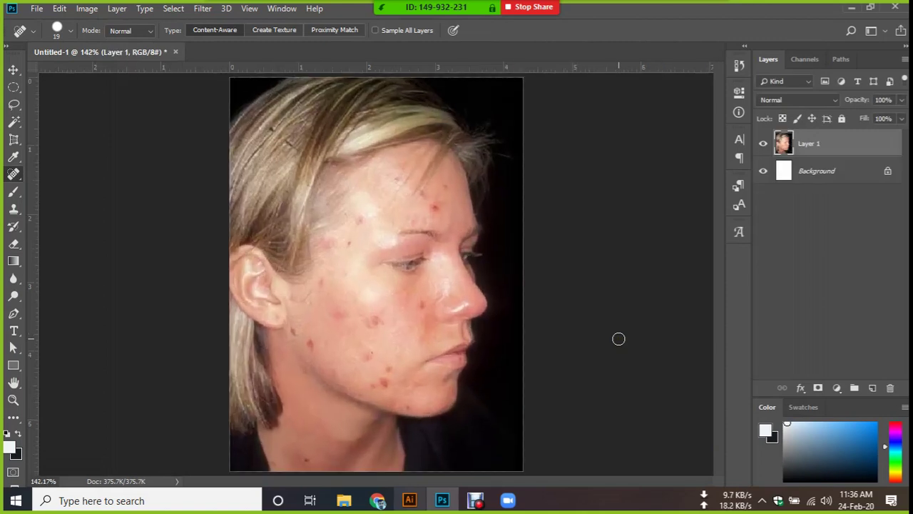
key("ctrl+plus")
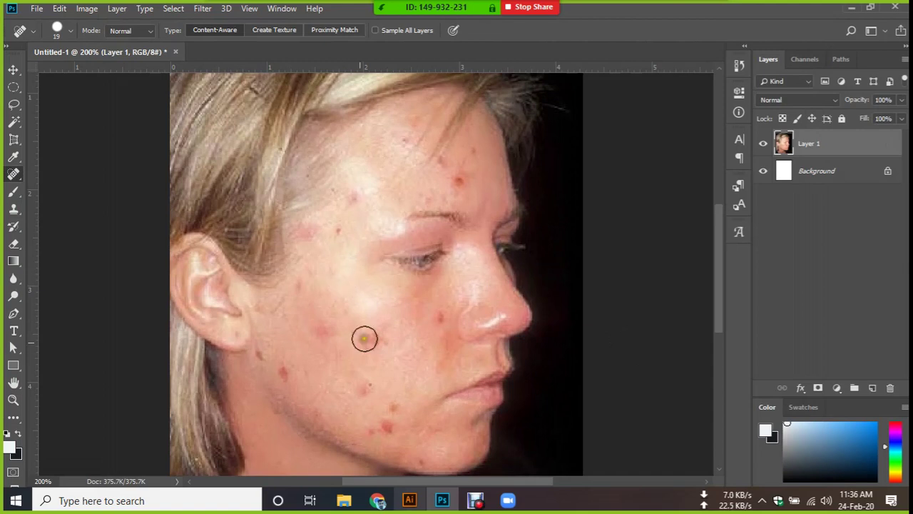
left_click(15, 176)
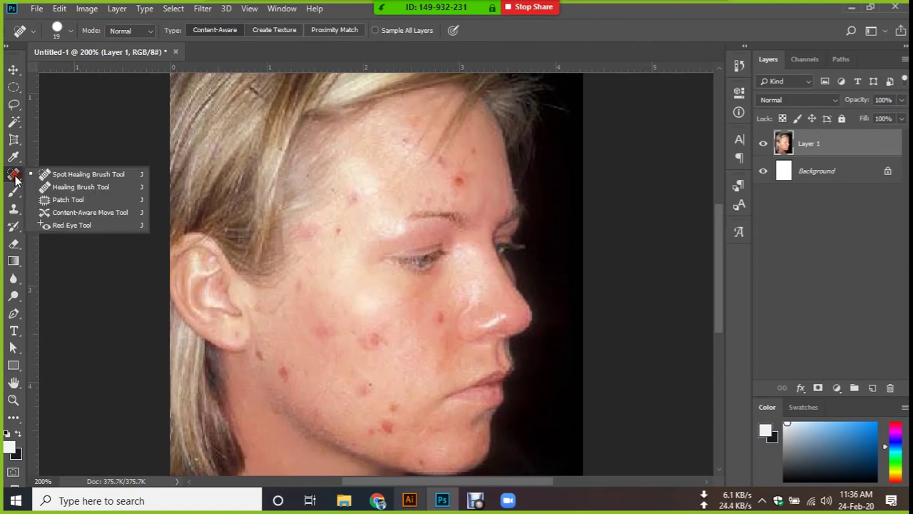
left_click(72, 174)
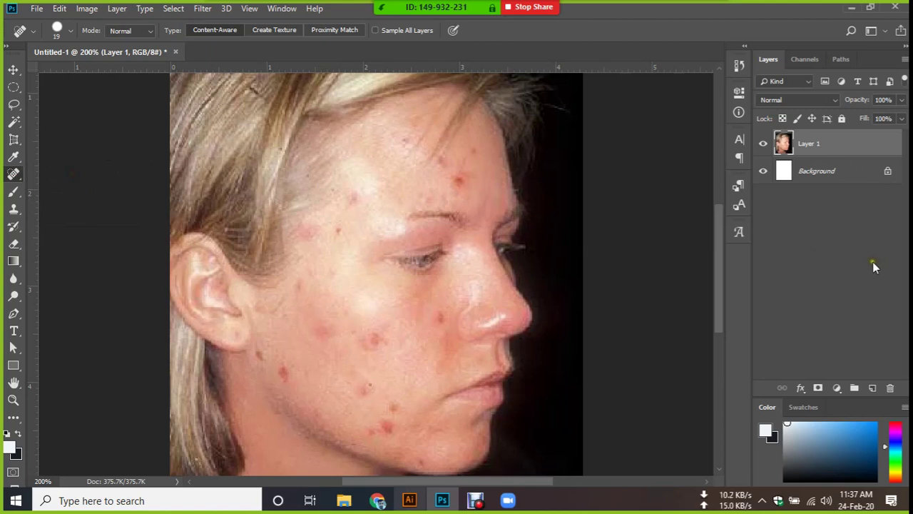
Duplicate Layer 1, hide the original, and select Layer 1 copy for retouching.
key("ctrl+j")
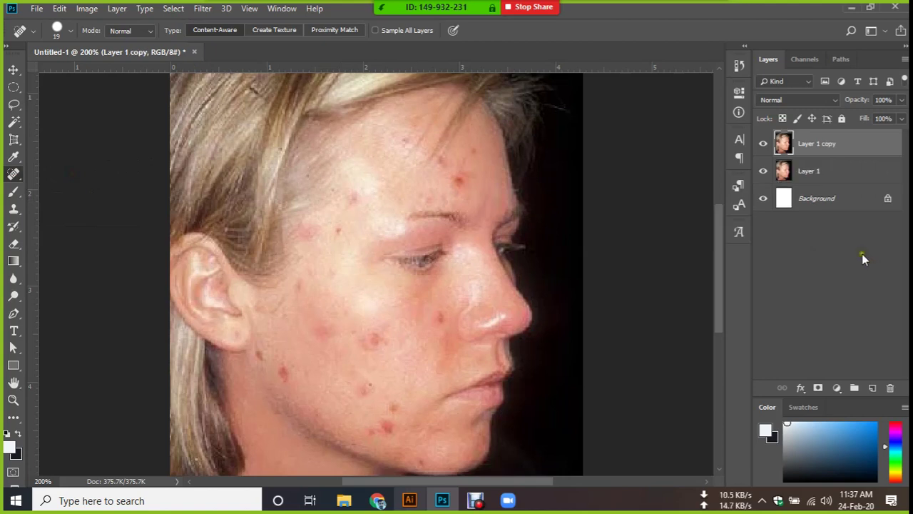
left_click(824, 178)
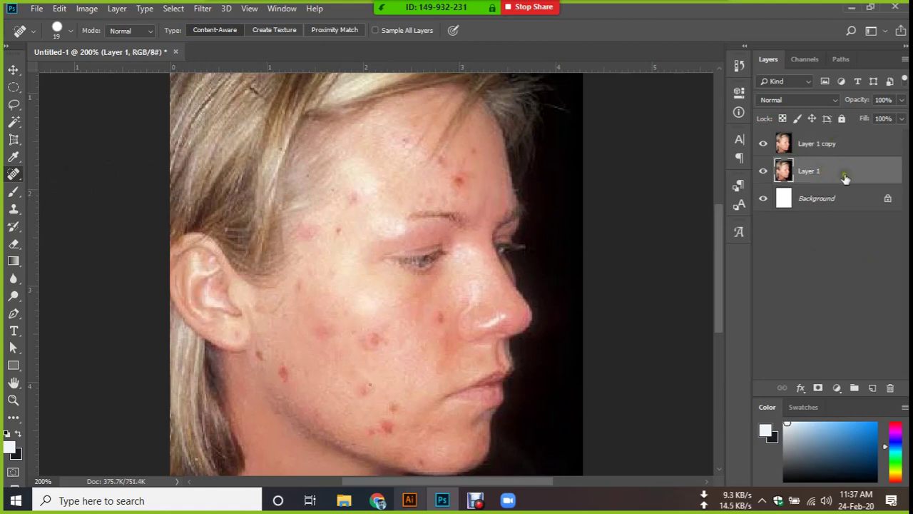
left_click(840, 147)
key("ctrl+e")
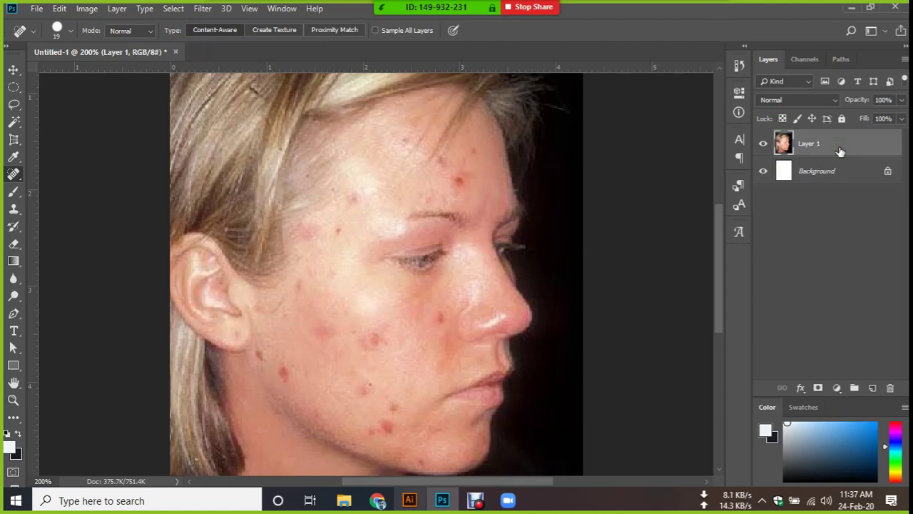
key("ctrl+j")
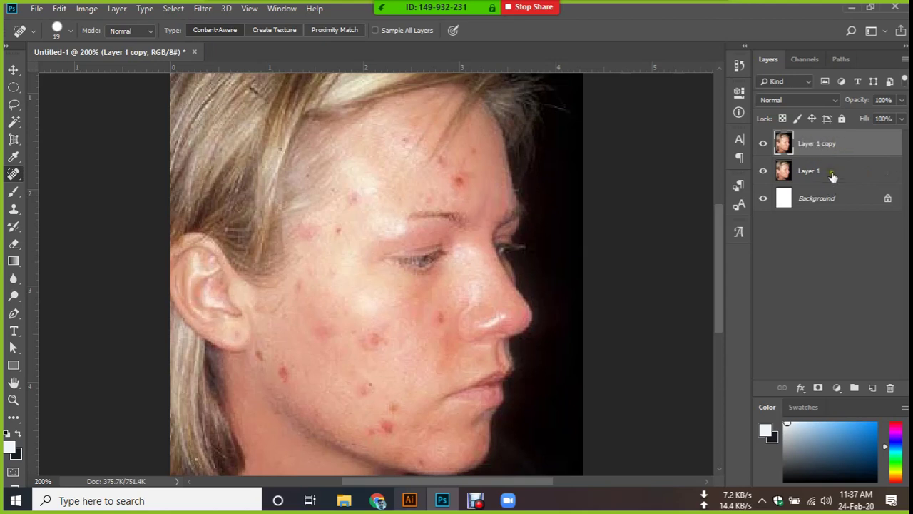
left_click(829, 178)
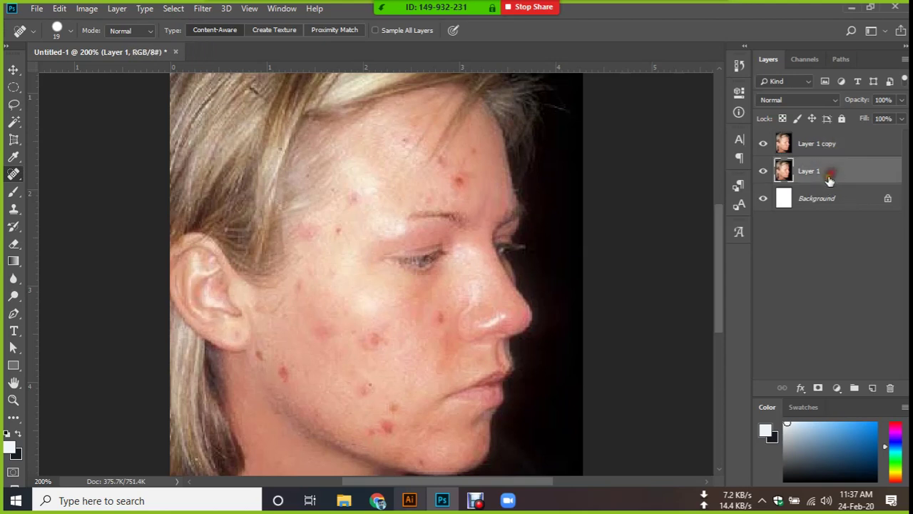
left_click(764, 174)
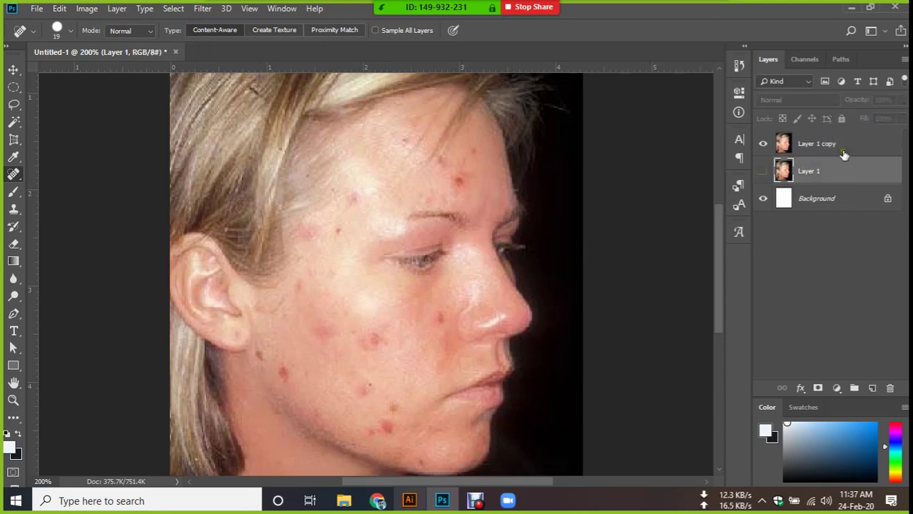
left_click(824, 147)
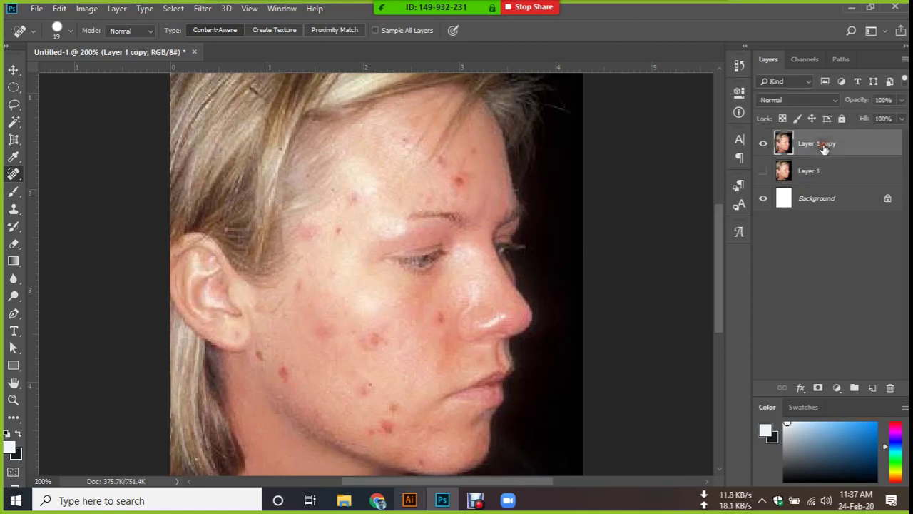
Heal the blemish on the temple with the Spot Healing Brush.
right_click(14, 177)
left_click(73, 174)
left_click(338, 231)
Spot-heal four red blemishes across the cheek.
scroll(419, 354, "up", 2)
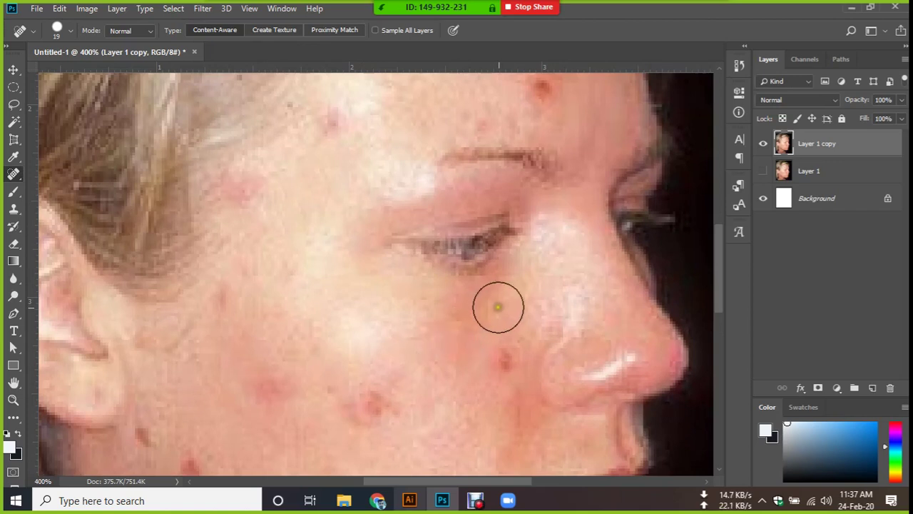
scroll(510, 318, "down", 2)
left_click(502, 306)
left_click(503, 305)
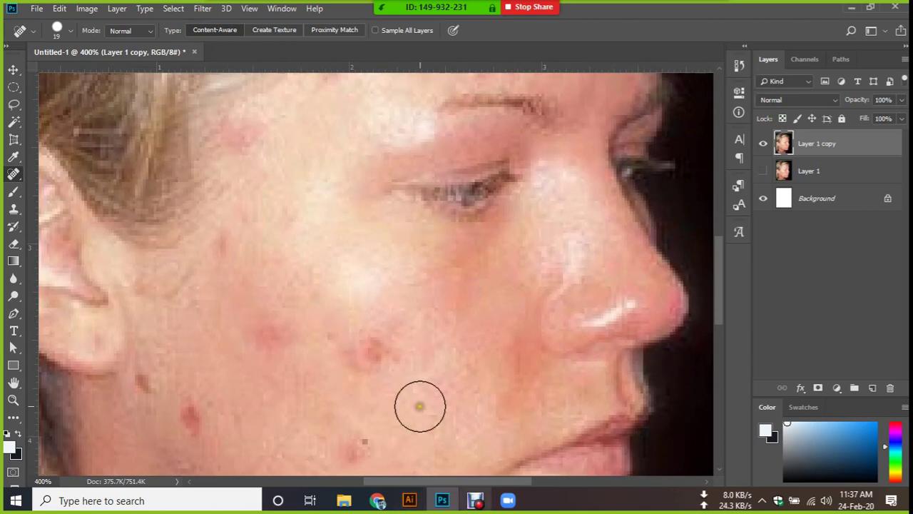
left_click(372, 351)
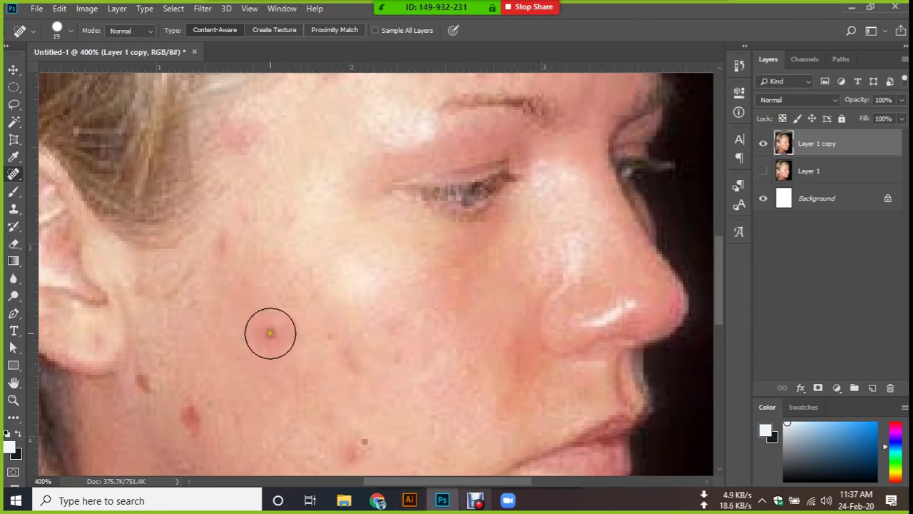
left_click(270, 333)
scroll(249, 371, "down", 2)
left_click(195, 349)
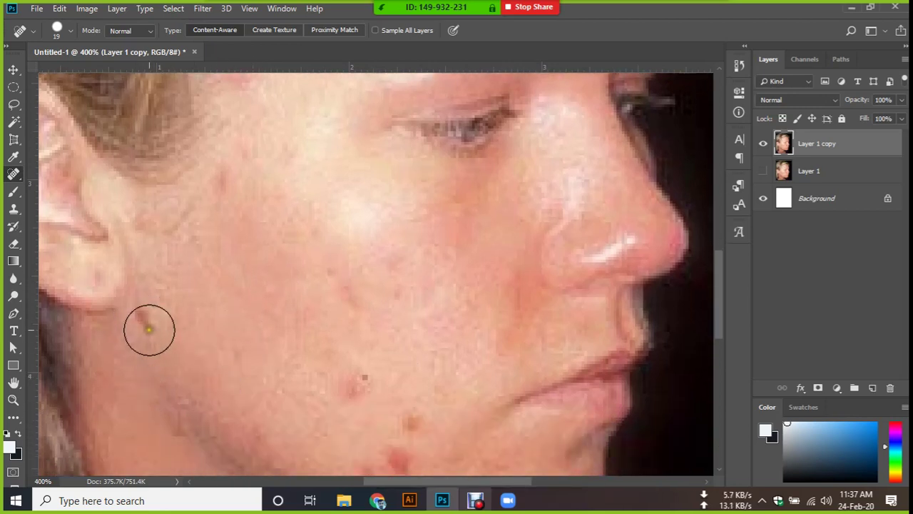
With a smaller brush, heal spots near the ear, on the cheek, jaw and chin.
key("bracketleft")
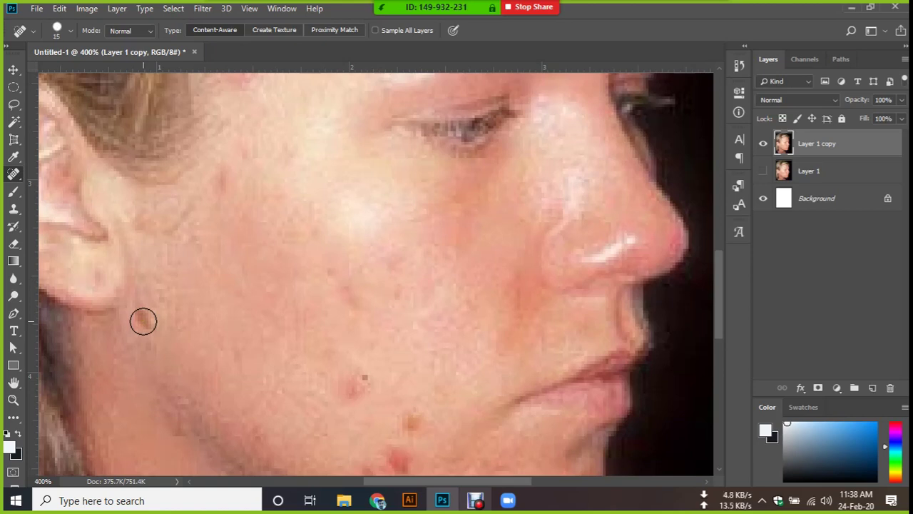
left_click(143, 321)
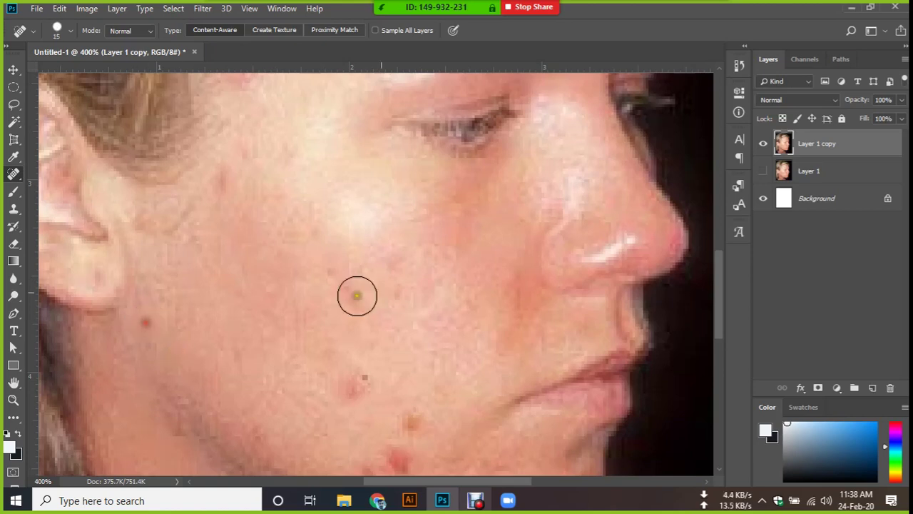
left_click_drag(247, 151, 289, 158)
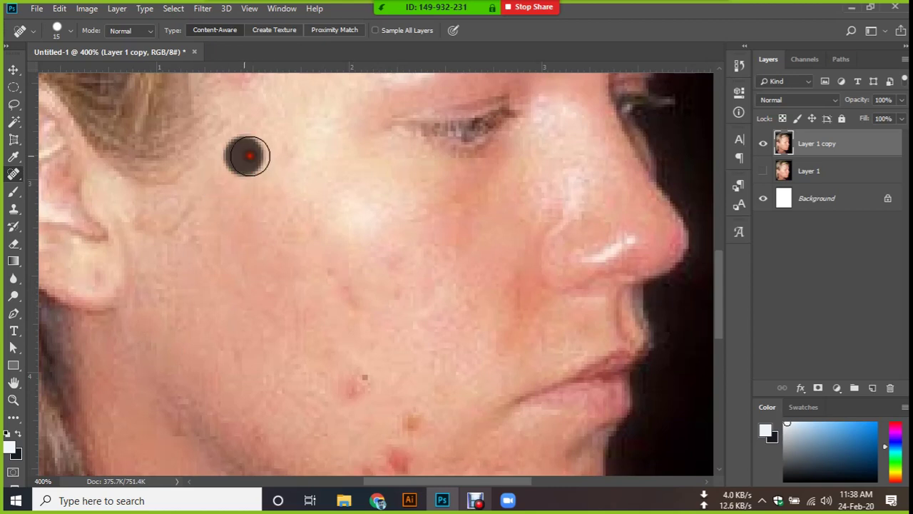
scroll(424, 252, "down", 2)
left_click(345, 232)
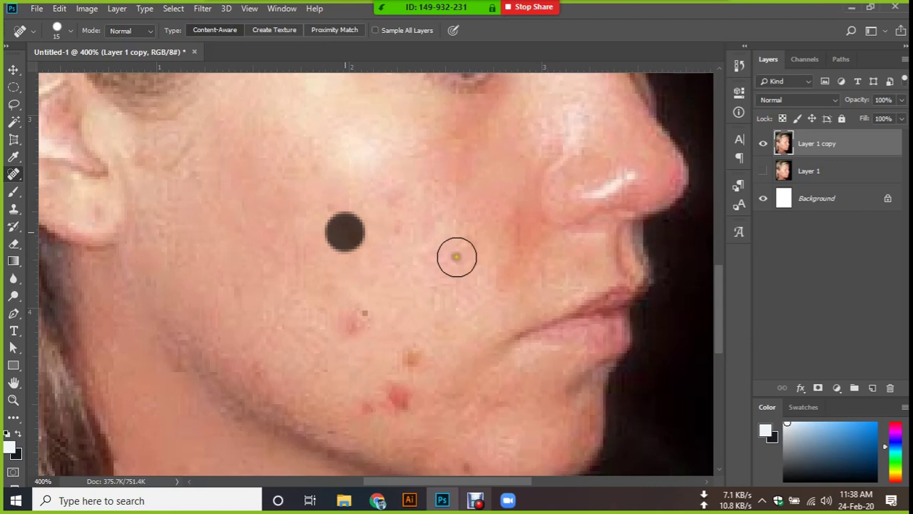
scroll(435, 259, "down", 1)
left_click(356, 308)
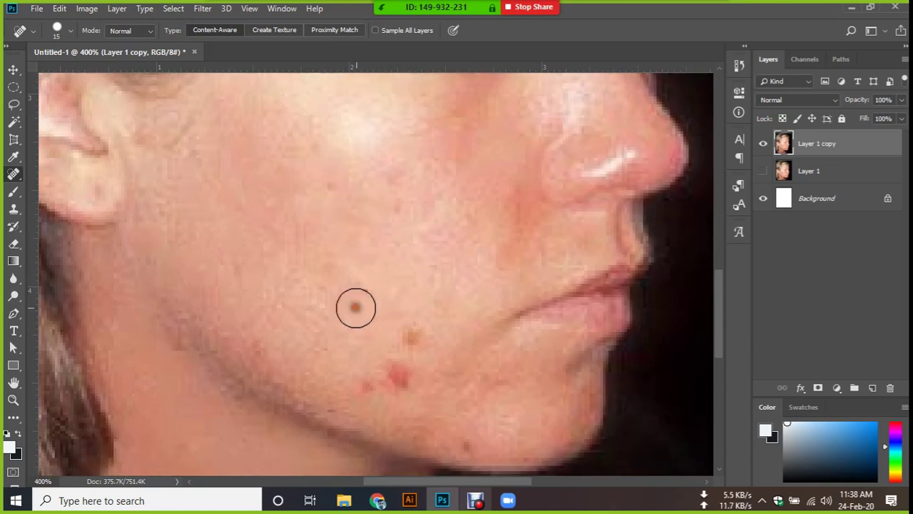
left_click(413, 336)
left_click(362, 387)
left_click(397, 377)
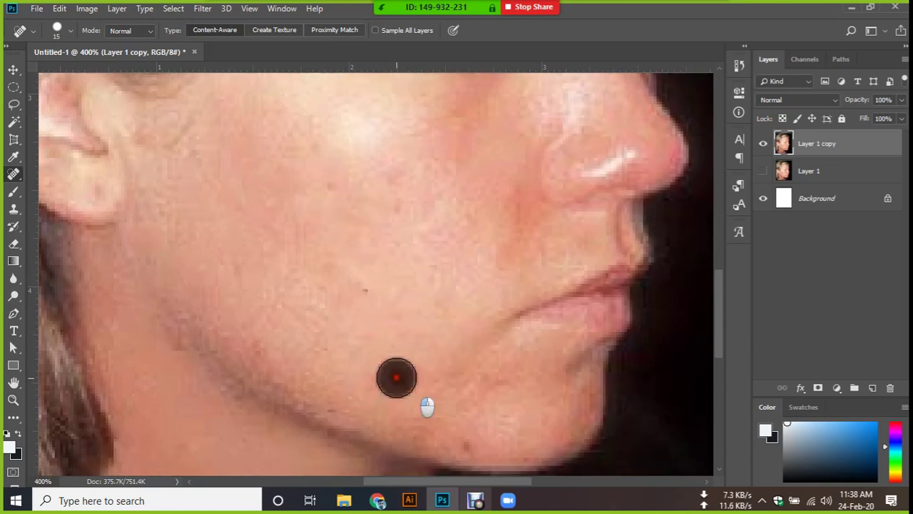
key("bracketleft")
key("bracketleft")
left_click(467, 445)
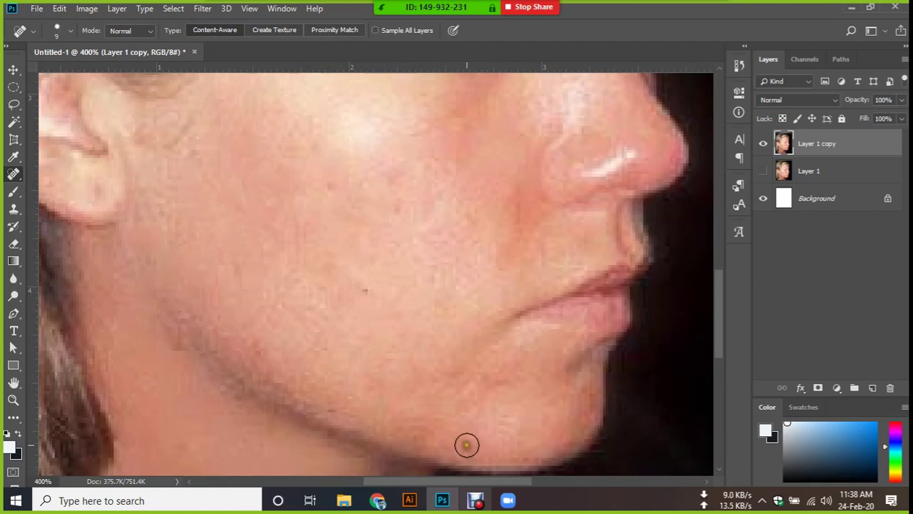
left_click(467, 445)
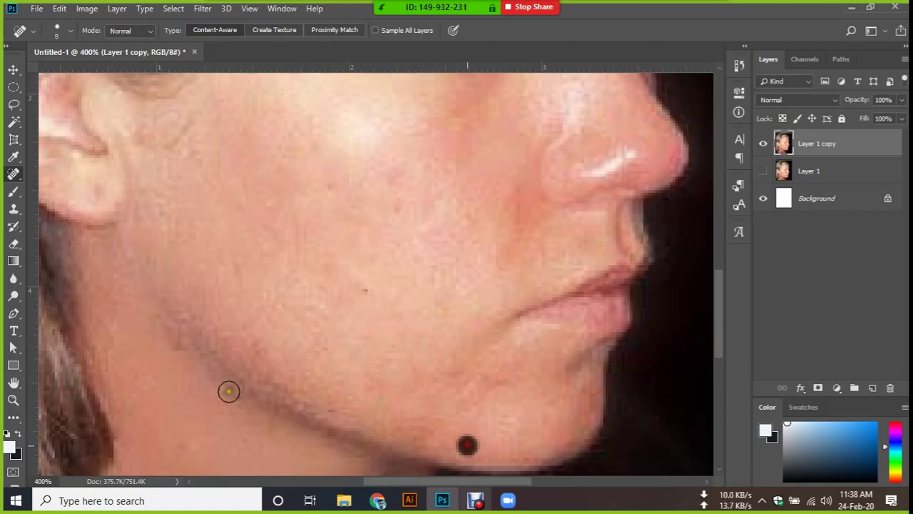
Heal the small red forehead blemishes with a size-10 brush.
scroll(314, 321, "up", 3)
scroll(336, 311, "up", 4)
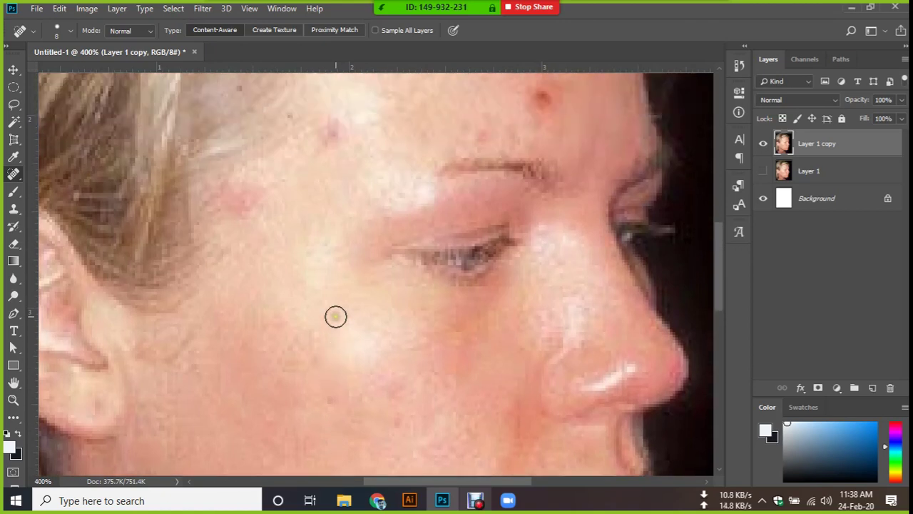
scroll(330, 192, "up", 2)
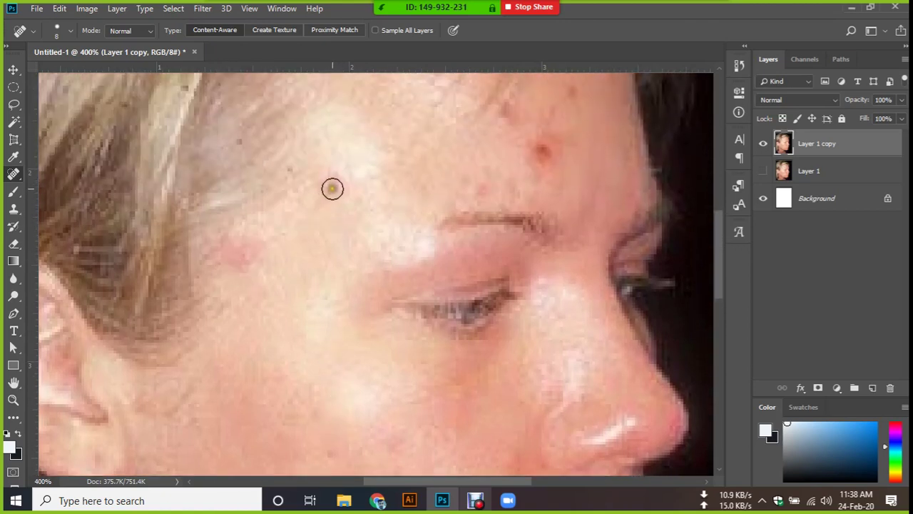
left_click(332, 188)
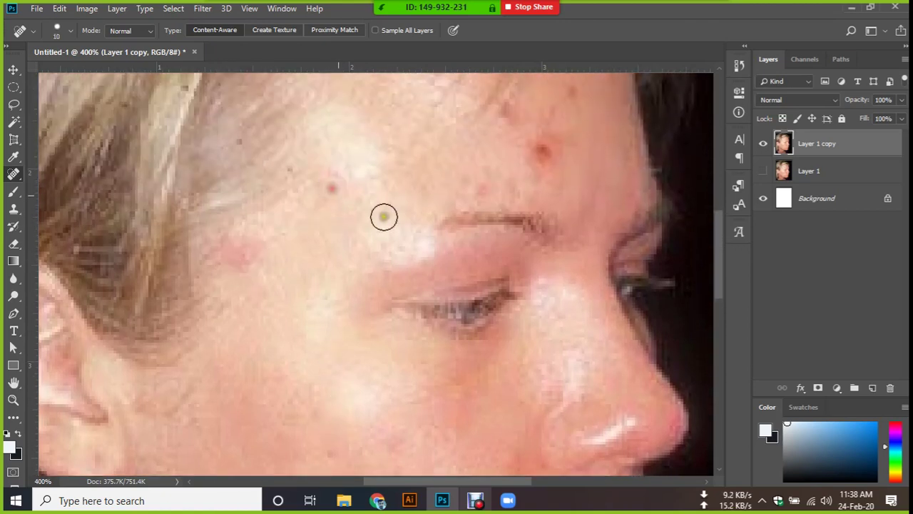
left_click_drag(516, 228, 425, 324)
left_click(423, 328)
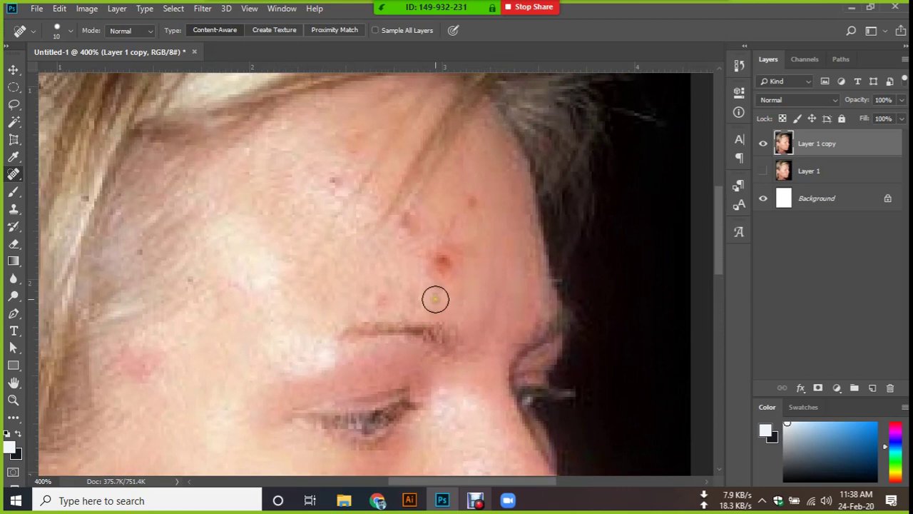
key("bracketright")
key("bracketright")
key("bracketleft")
key("bracketleft")
left_click(443, 264)
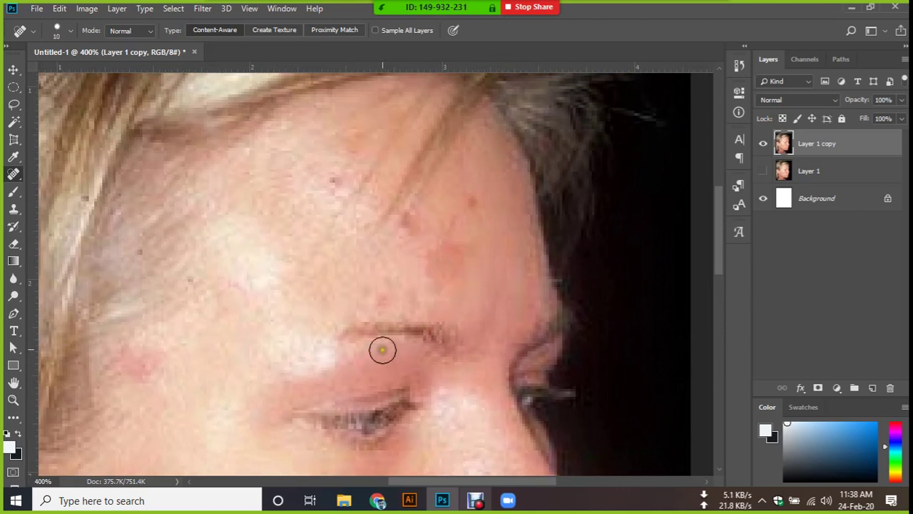
Re-heal a forehead spot with a size-20 brush, then clear the blemishes above the eyebrow.
key("bracketright")
left_click(444, 264)
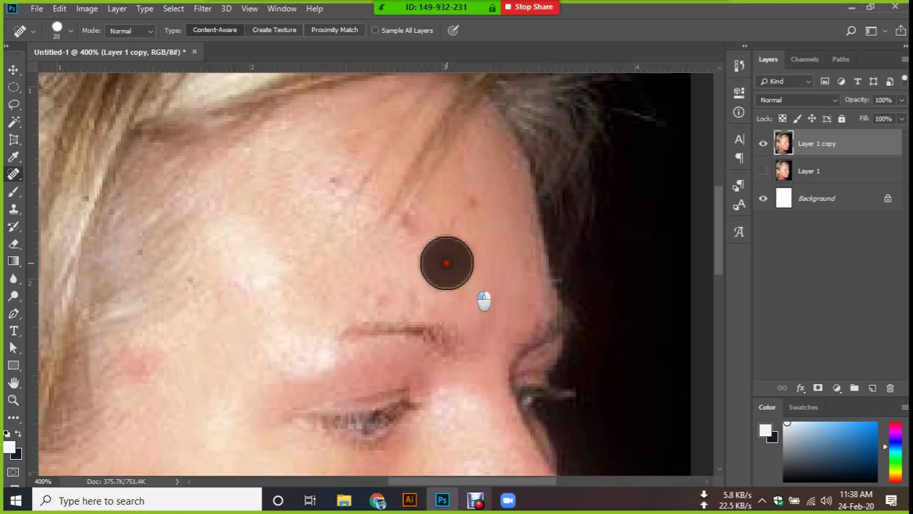
key("bracketleft")
key("bracketleft")
key("bracketleft")
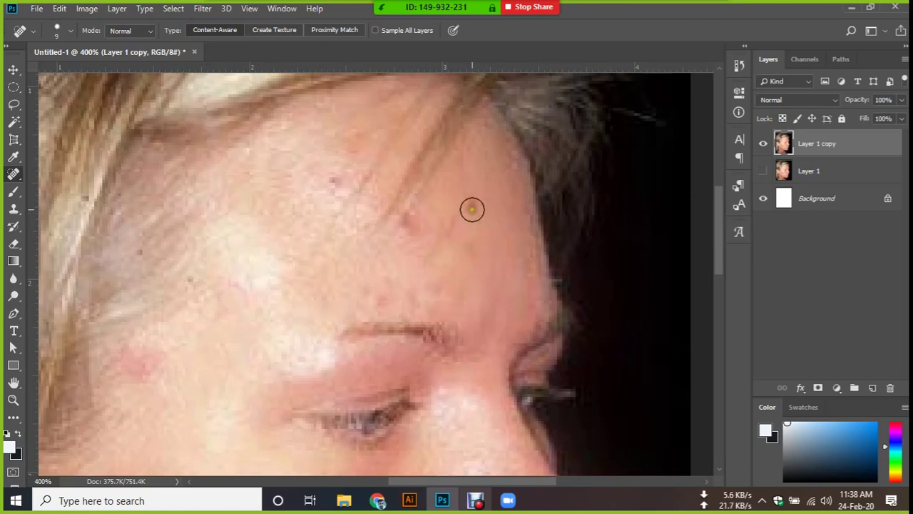
left_click(472, 205)
left_click(408, 220)
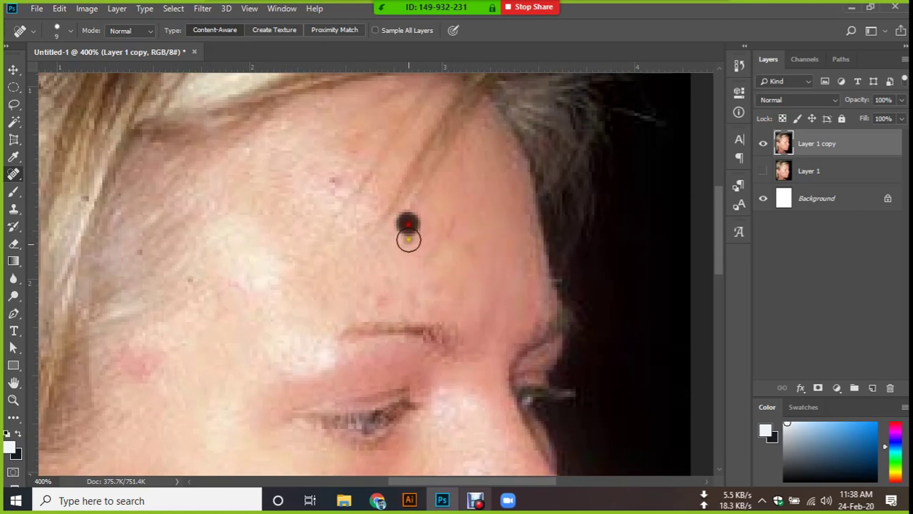
left_click(331, 182)
Heal the pink blemish at the temple with a larger brush.
key("bracketright")
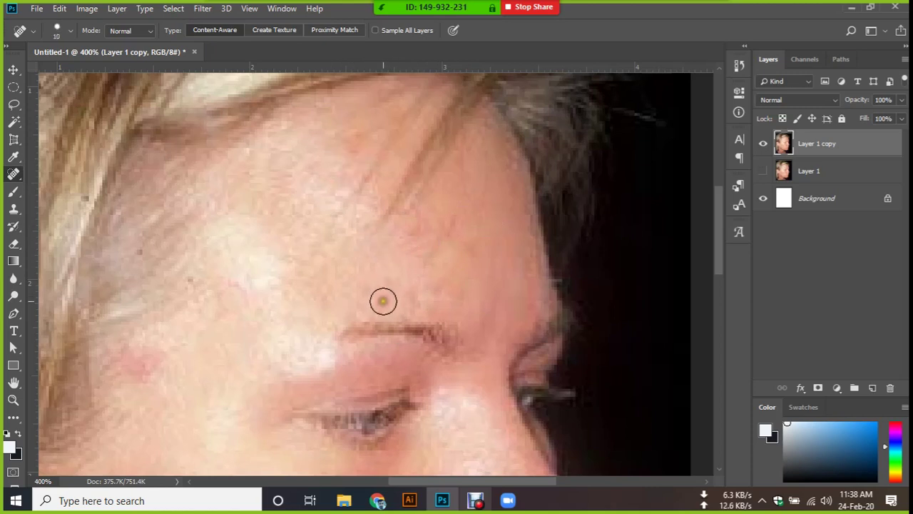
scroll(159, 361, "down", 1)
key("bracketright")
left_click(143, 320)
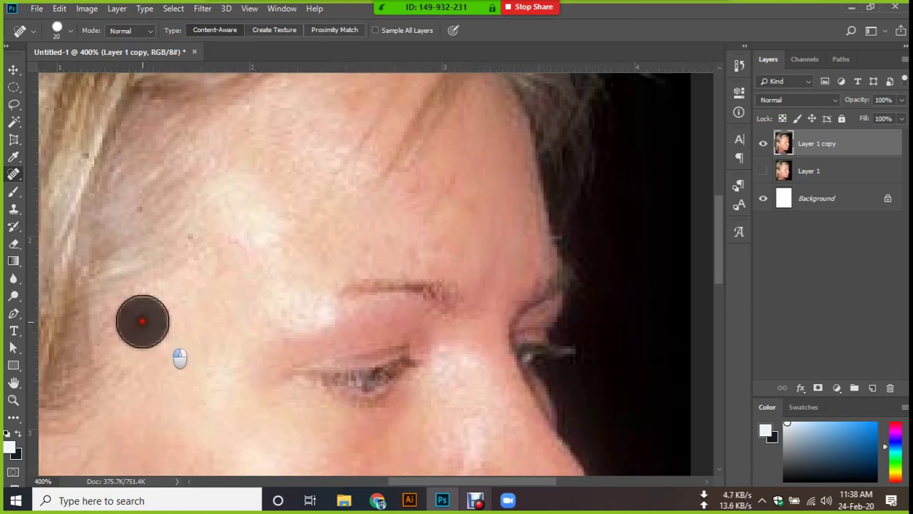
Heal two tiny cheek blemishes with a smaller brush, then zoom out.
scroll(267, 347, "down", 2)
scroll(275, 346, "down", 2)
scroll(347, 355, "down", 2)
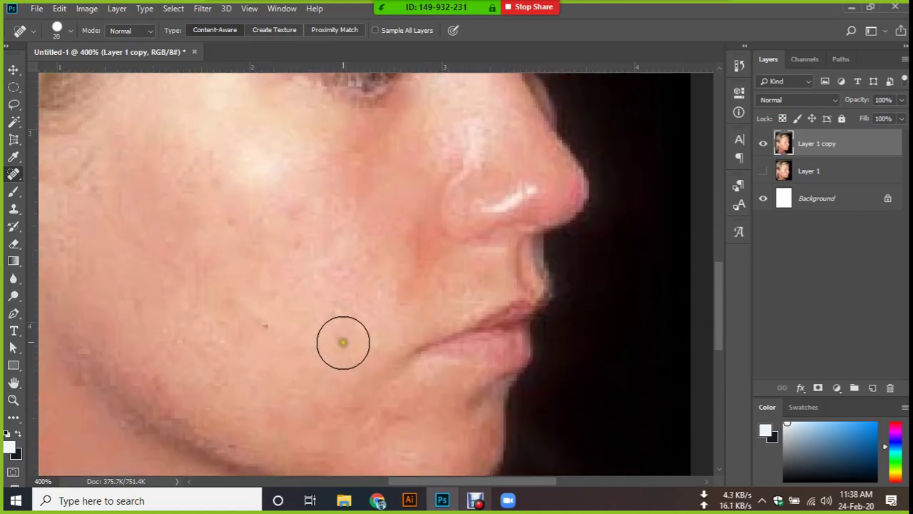
key("bracketleft")
key("bracketleft")
key("bracketleft")
left_click(298, 244)
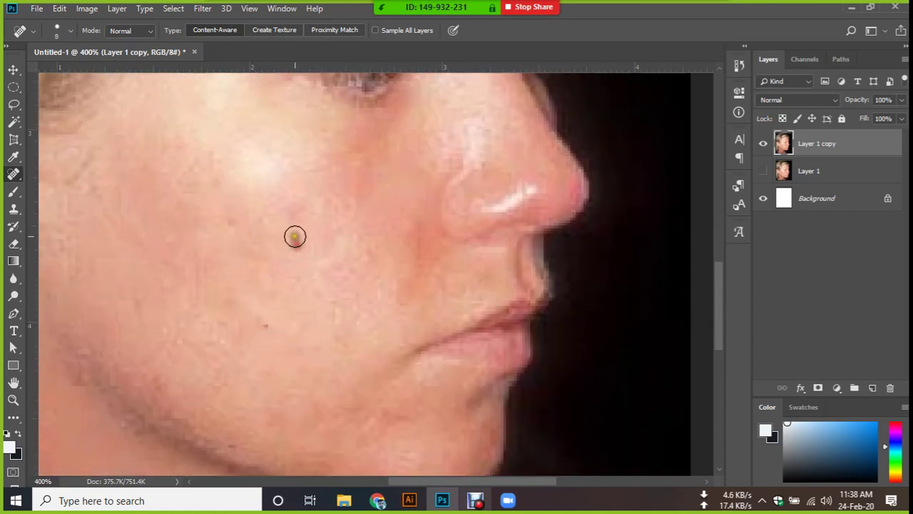
left_click(234, 225)
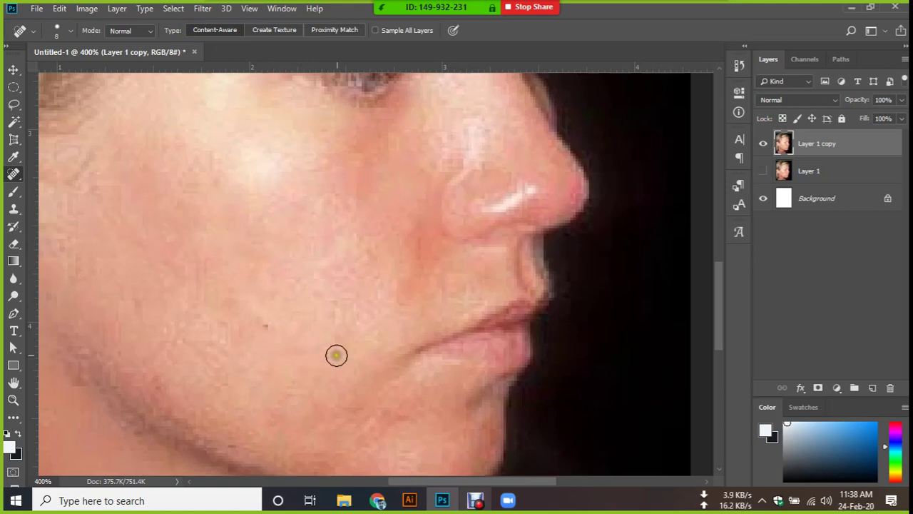
scroll(314, 361, "down", 2)
scroll(338, 357, "down", 3)
scroll(356, 347, "down", 1)
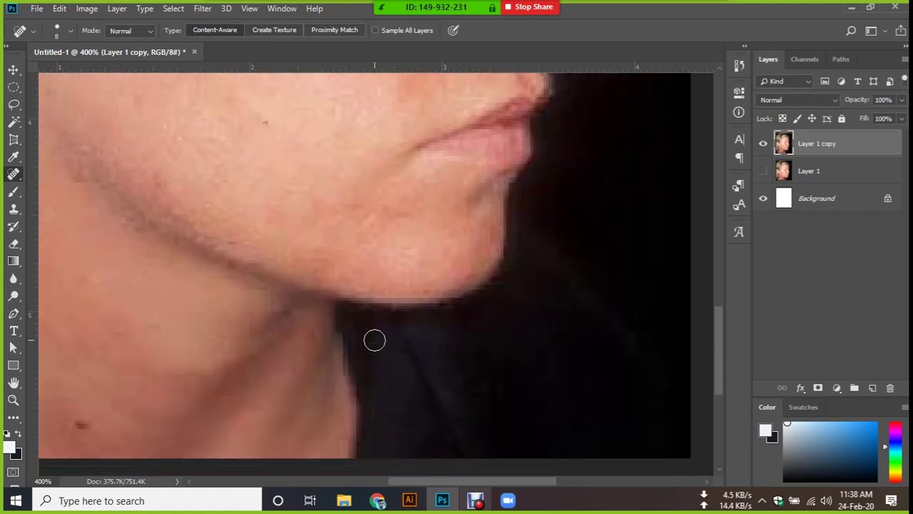
scroll(375, 340, "down", 2)
scroll(375, 340, "down", 1)
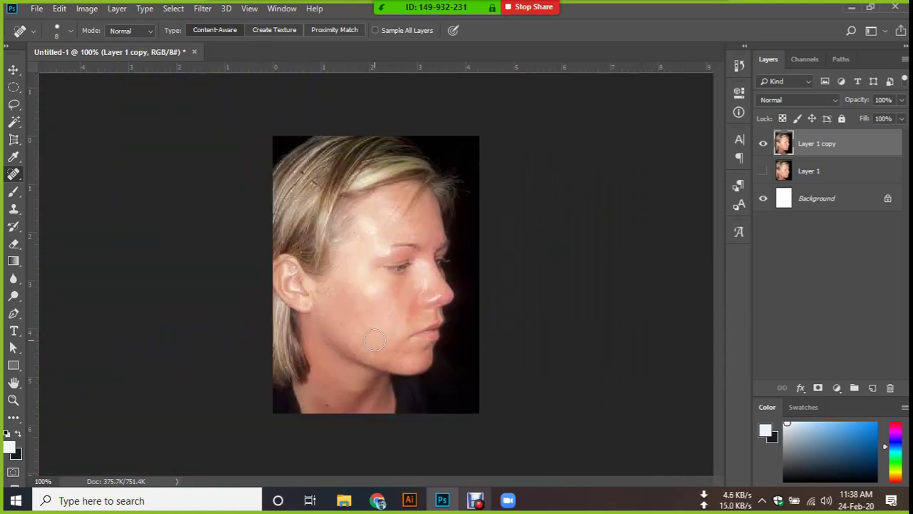
scroll(375, 340, "up", 1)
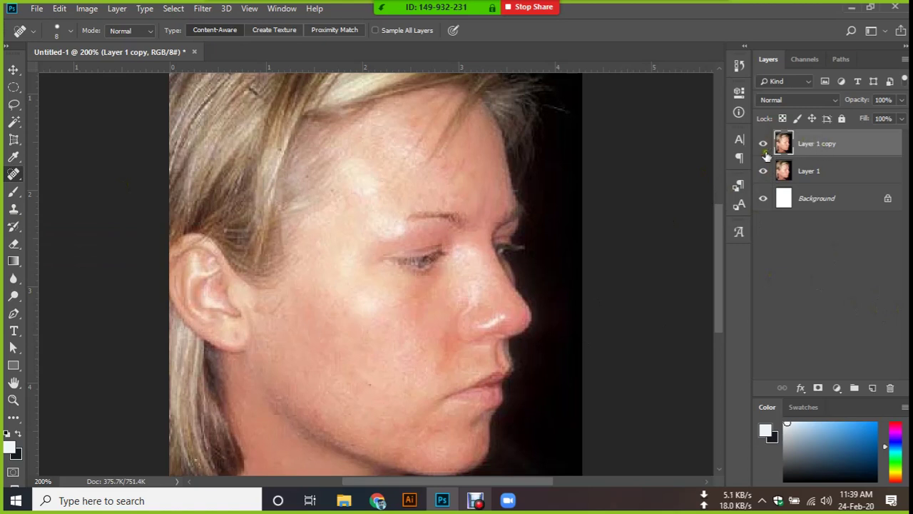
left_click(764, 144)
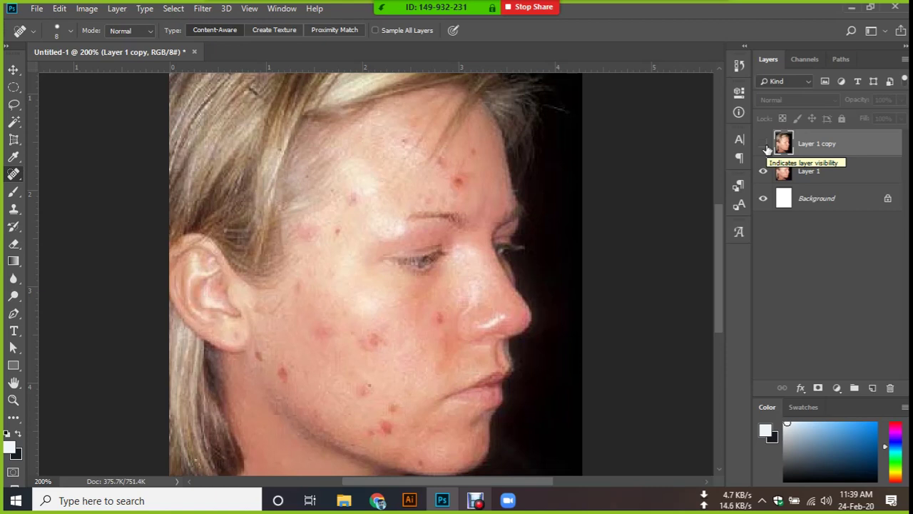
scroll(387, 271, "down", 2)
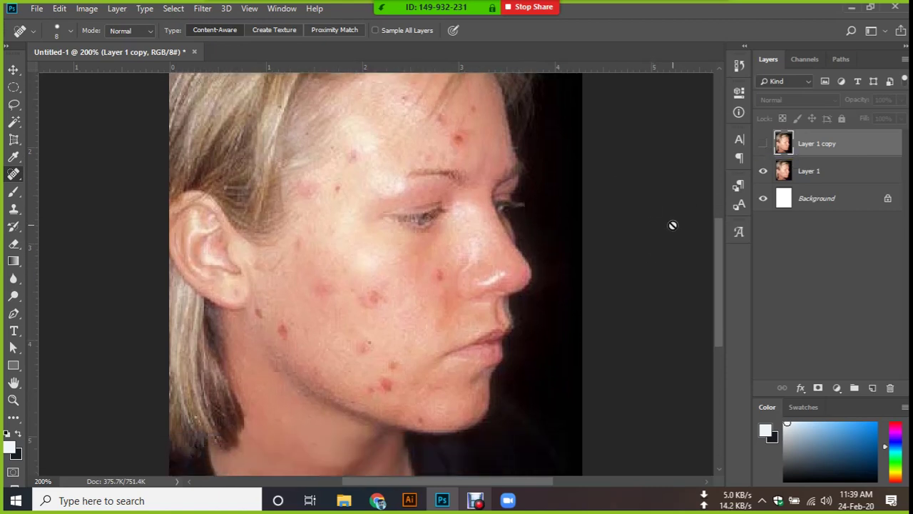
left_click(763, 144)
scroll(380, 357, "up", 3)
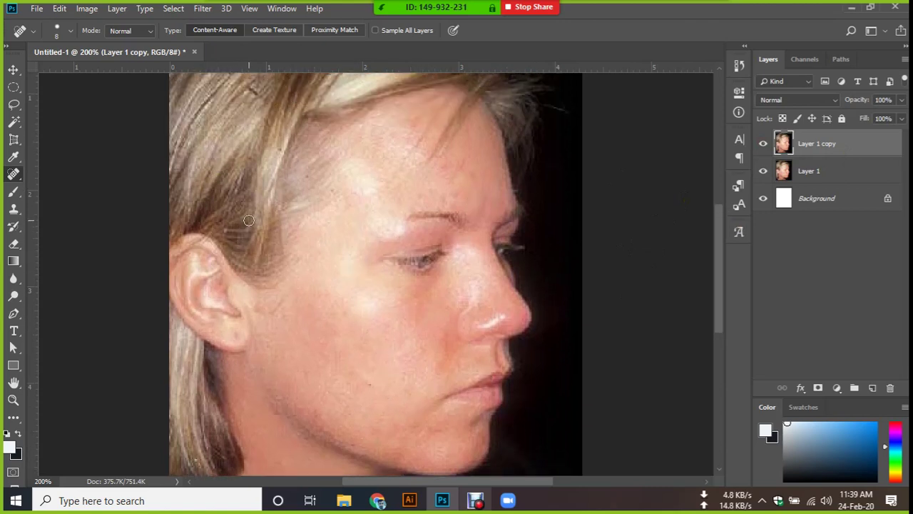
scroll(256, 231, "down", 2)
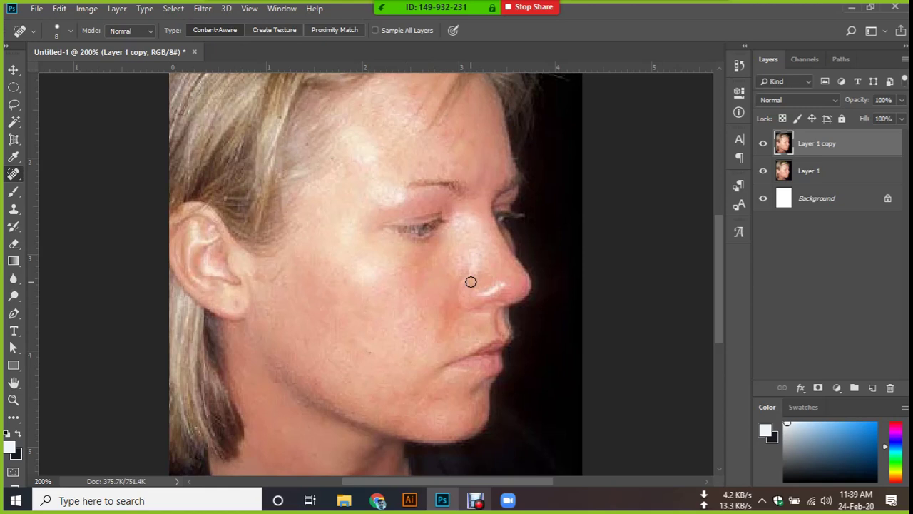
key("ctrl+plus")
key("ctrl+plus")
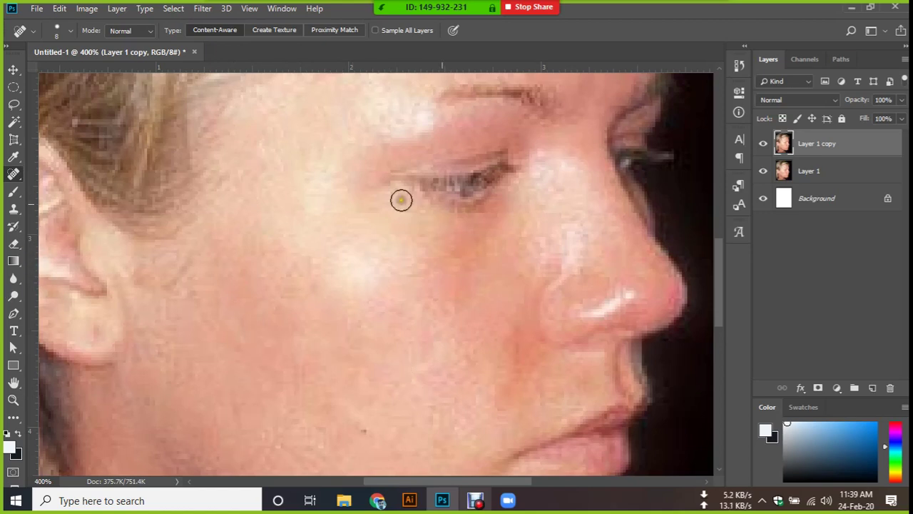
left_click(760, 144)
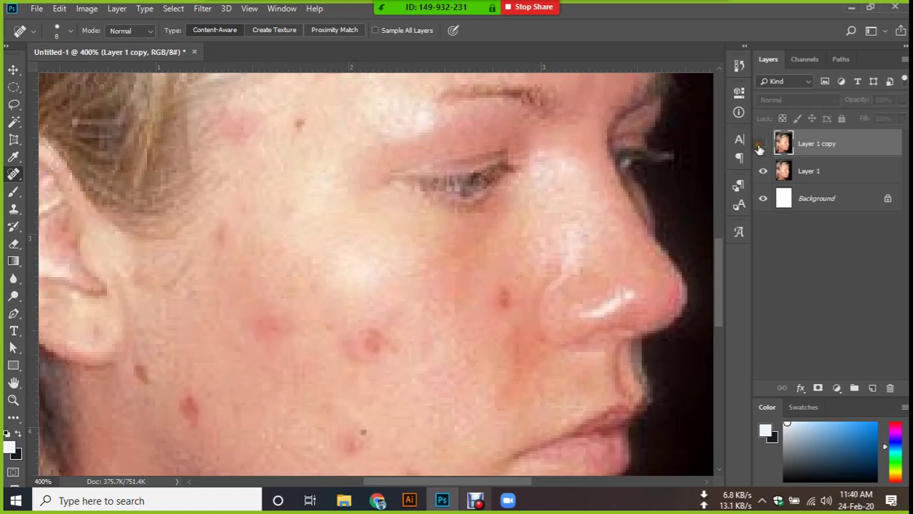
left_click(761, 145)
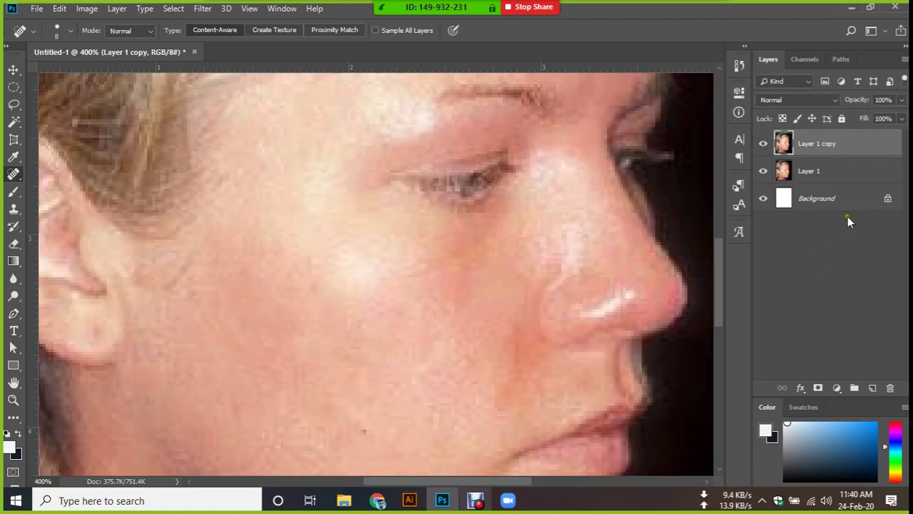
key("ctrl+0")
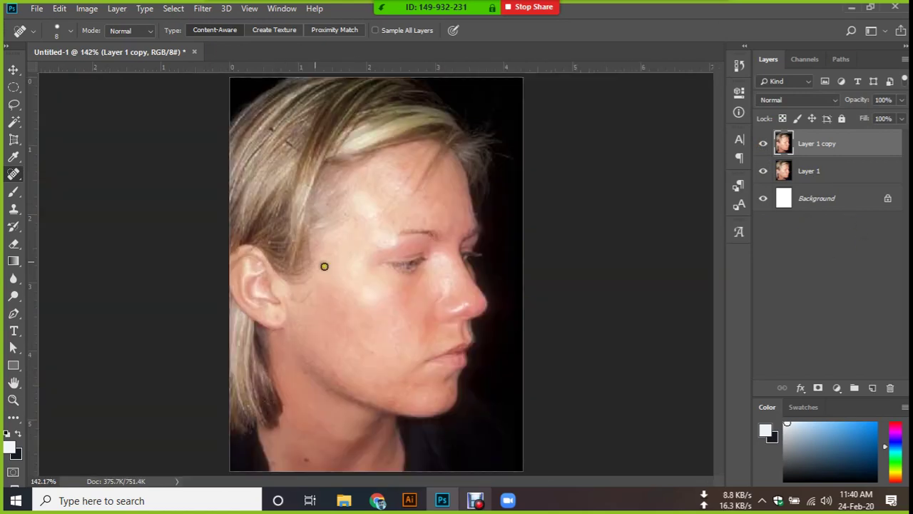
Toggle Layer 1 copy's visibility for a before/after view, leave it hidden, and select Layer 1.
left_click(762, 145)
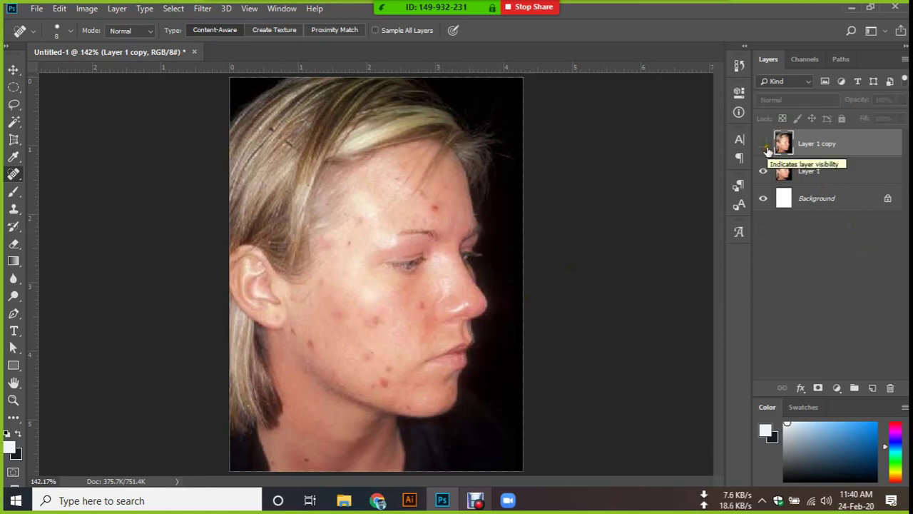
left_click(763, 144)
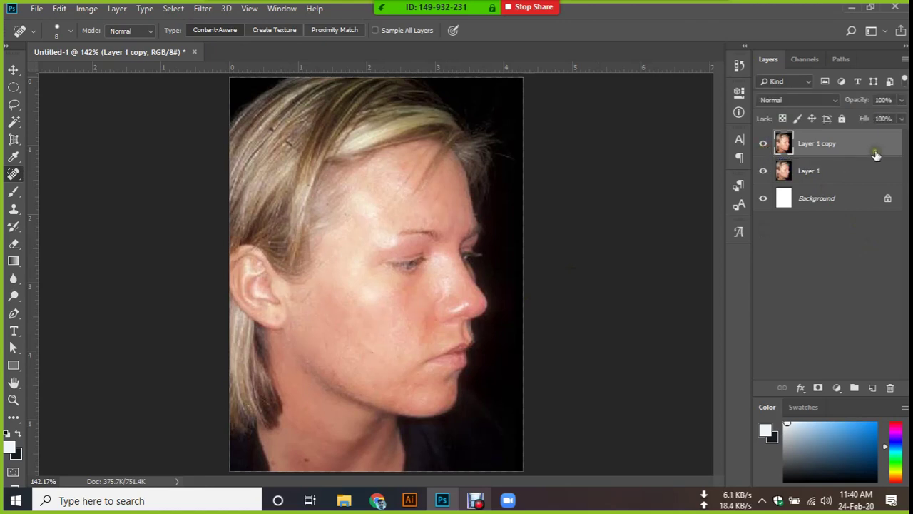
left_click(761, 145)
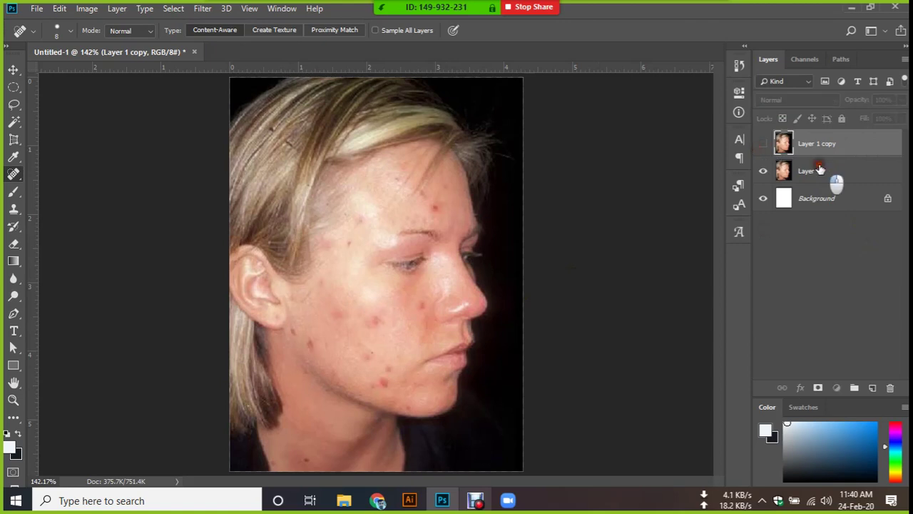
left_click(813, 169)
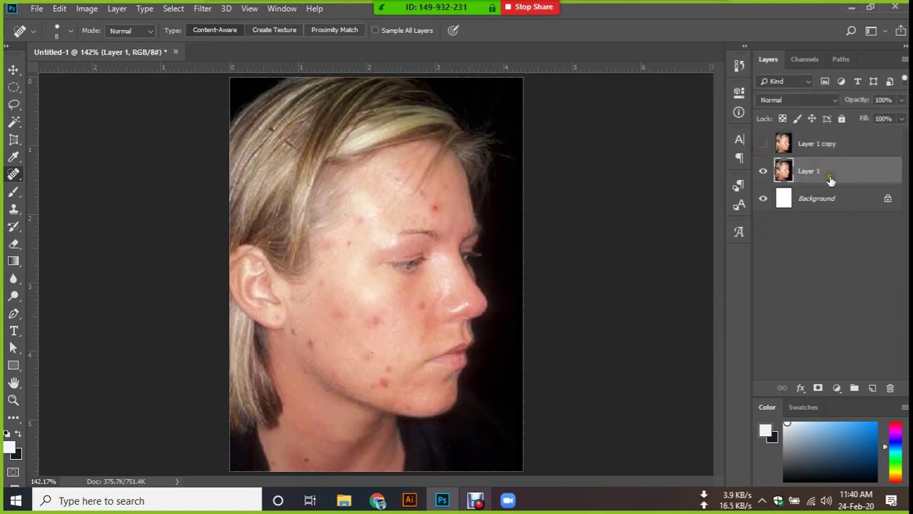
left_click(764, 144)
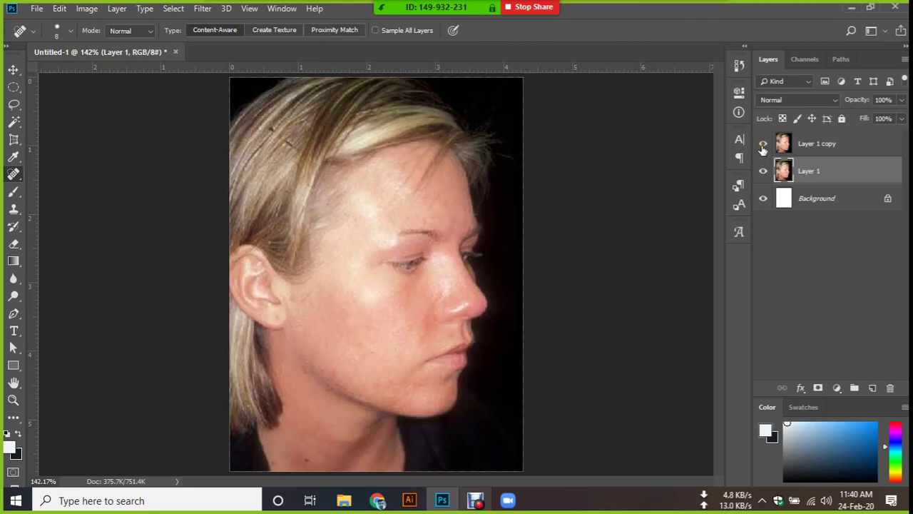
left_click(764, 144)
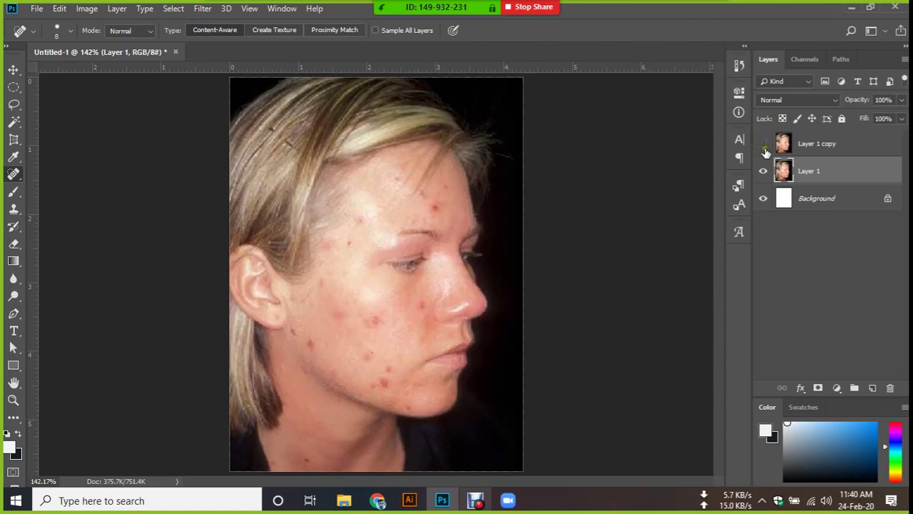
left_click(763, 144)
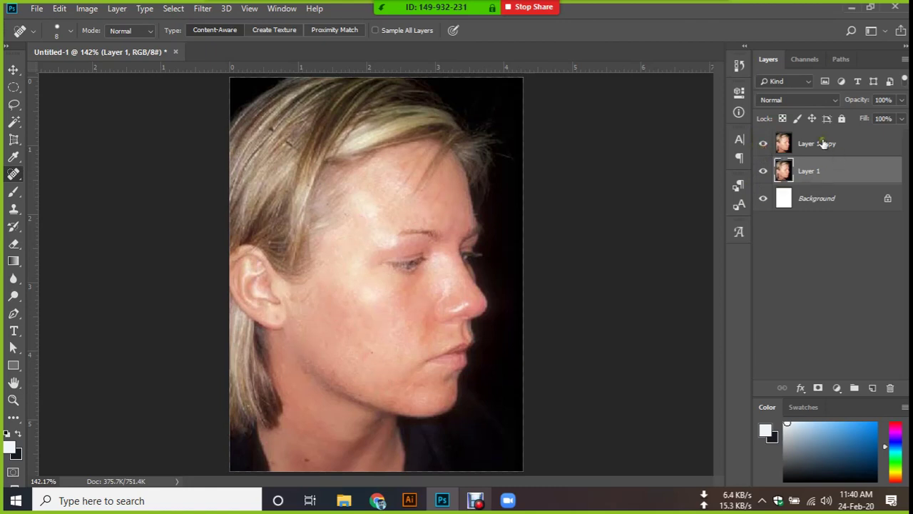
left_click(763, 145)
left_click(817, 144)
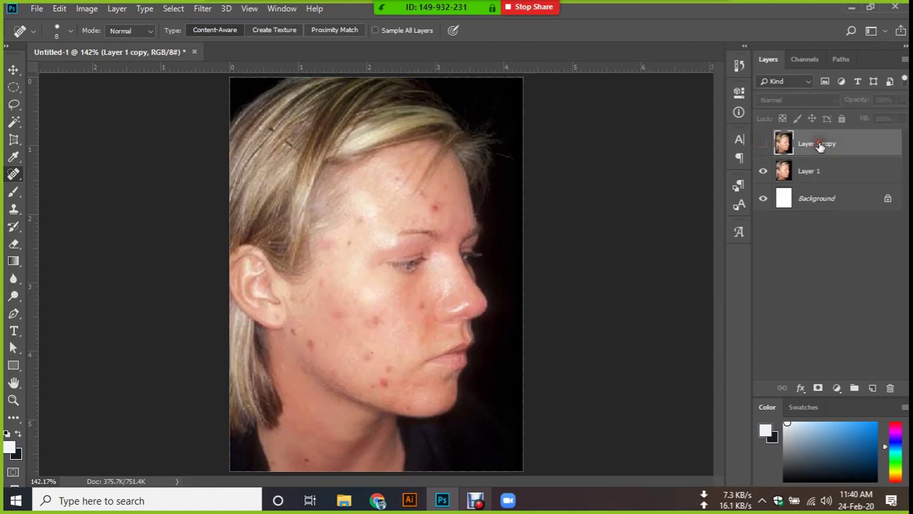
left_click(818, 167)
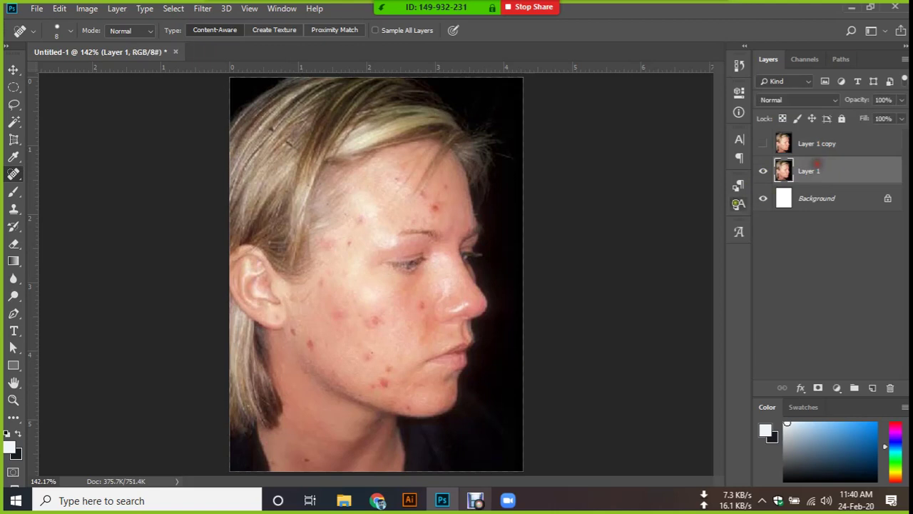
Switch to the Healing Brush Tool and dismiss the missing source point warnings.
right_click(13, 176)
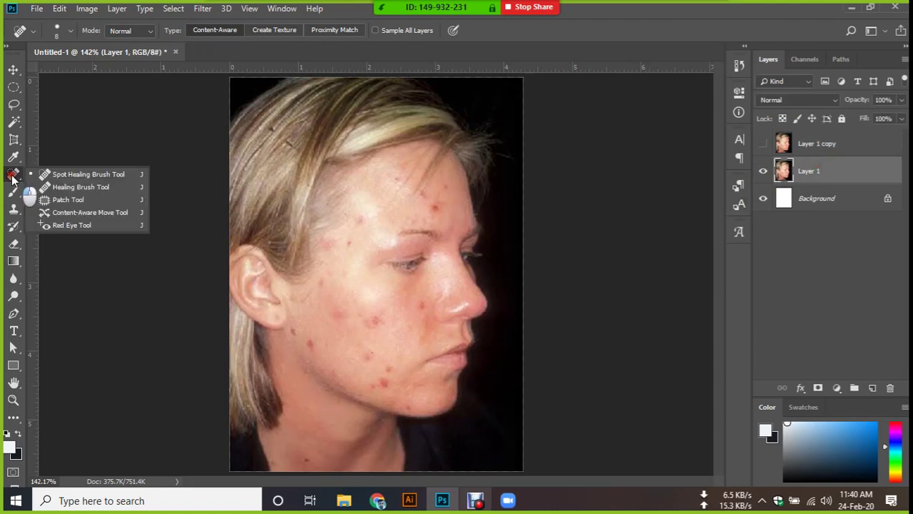
left_click(53, 188)
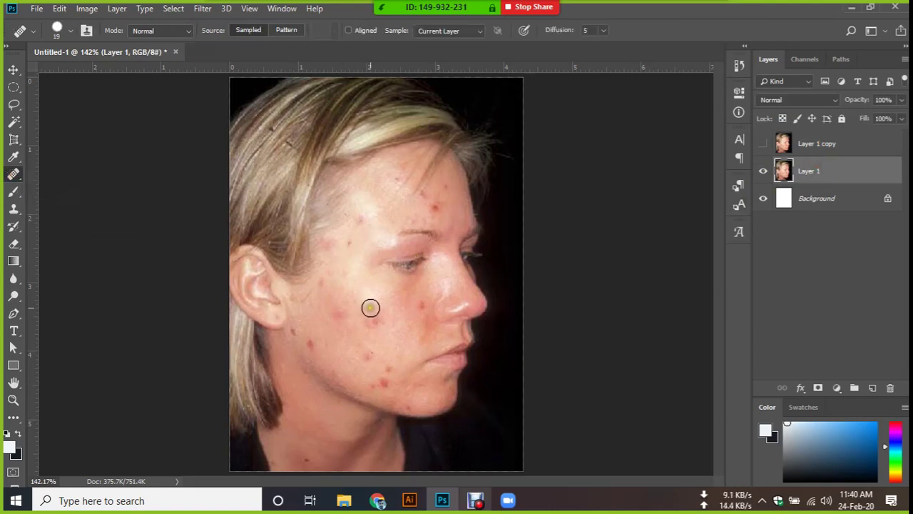
scroll(371, 307, "up", 3)
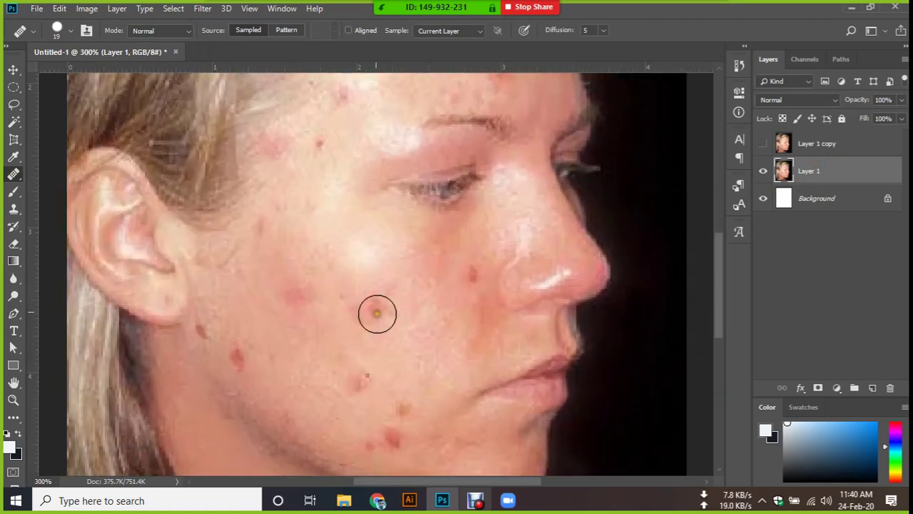
left_click(369, 305)
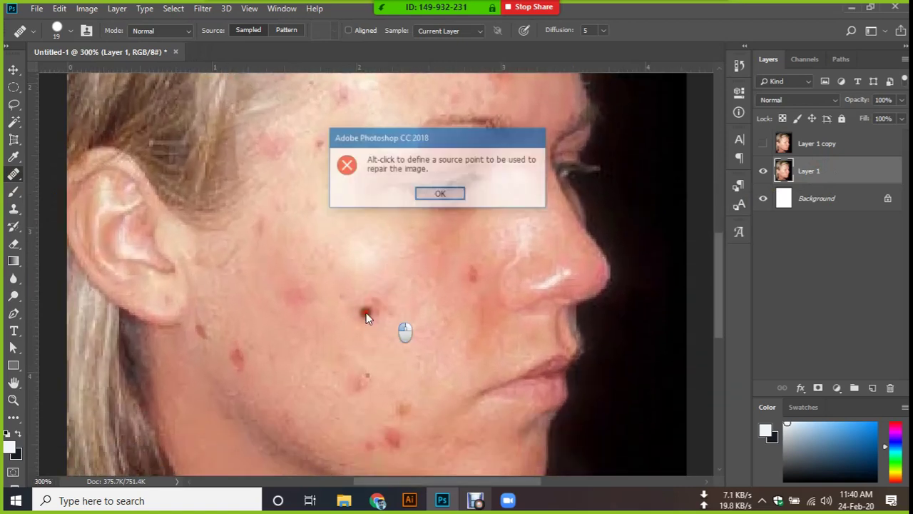
left_click(441, 193)
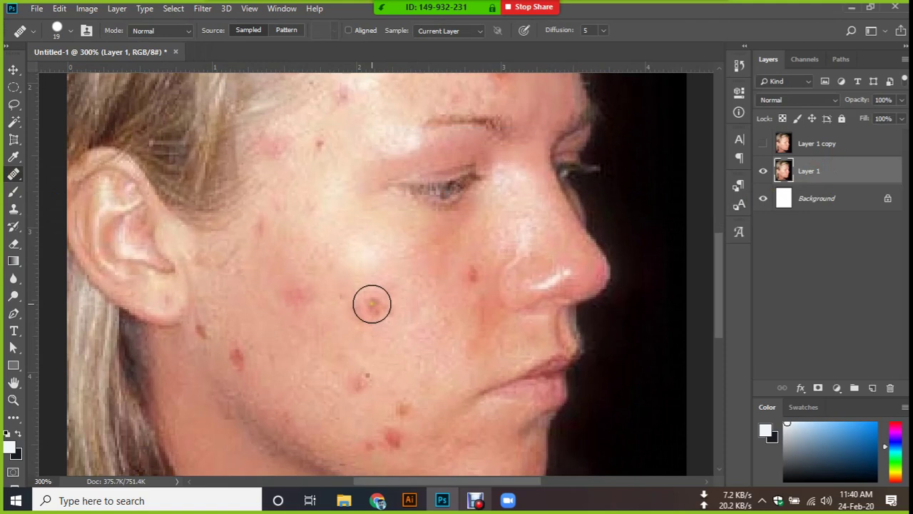
left_click(371, 305)
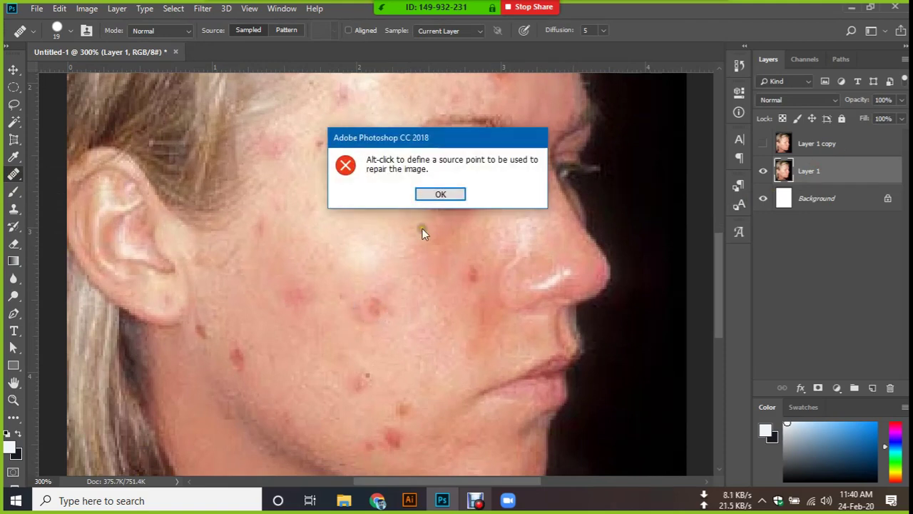
left_click(441, 193)
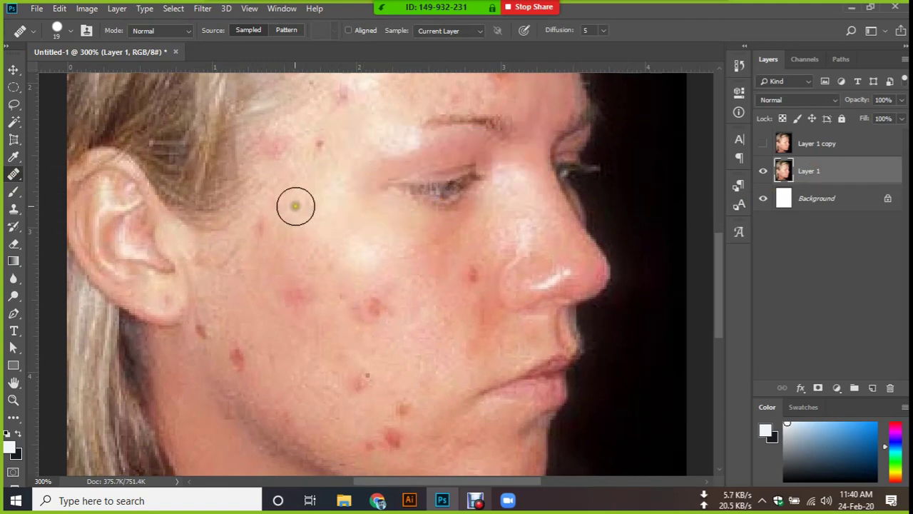
Sample clear cheek skin as the source and heal the red cheek spots.
left_click(321, 223, "alt")
left_click(386, 307)
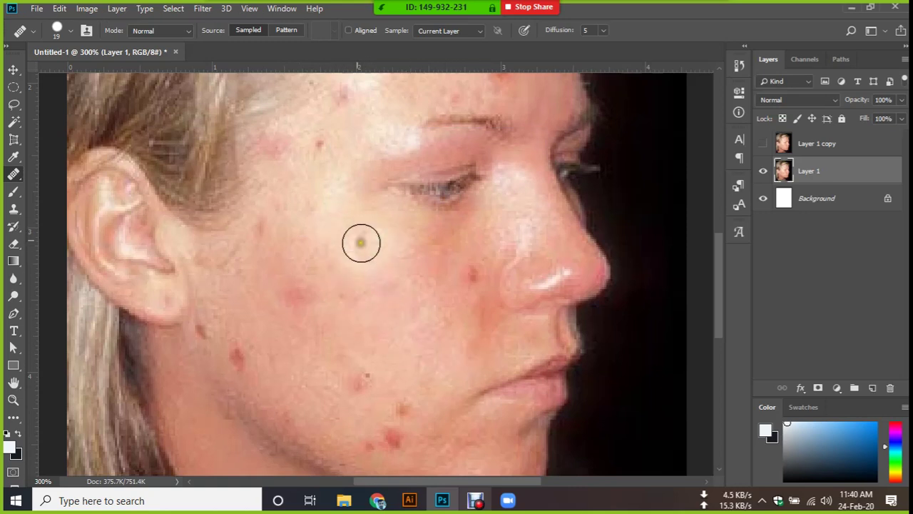
left_click(334, 209, "alt")
left_click(365, 373)
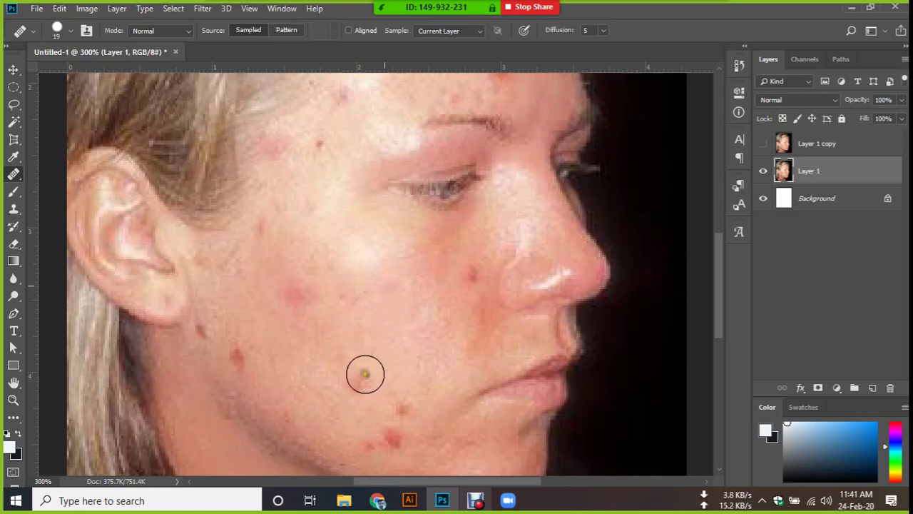
left_click(378, 404)
left_click(302, 324)
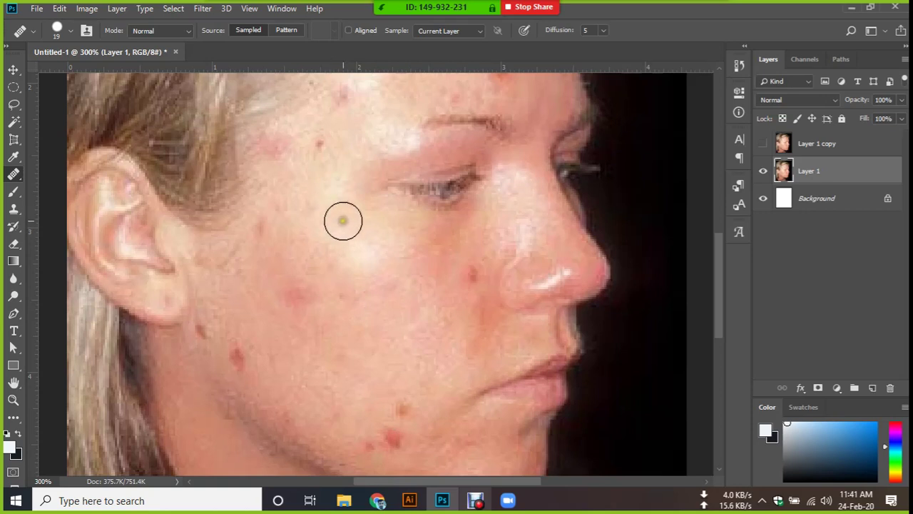
left_click(343, 220)
left_click(375, 400)
left_click(305, 276)
left_click(261, 267)
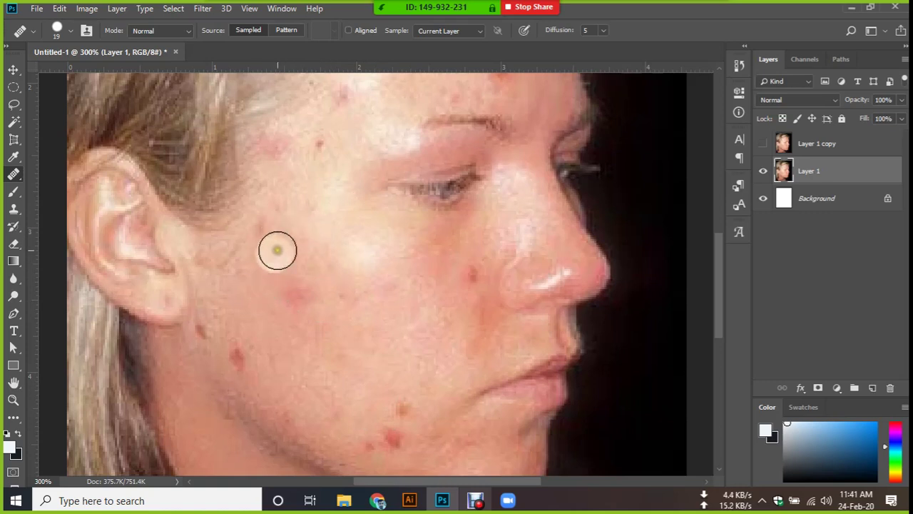
left_click(256, 366)
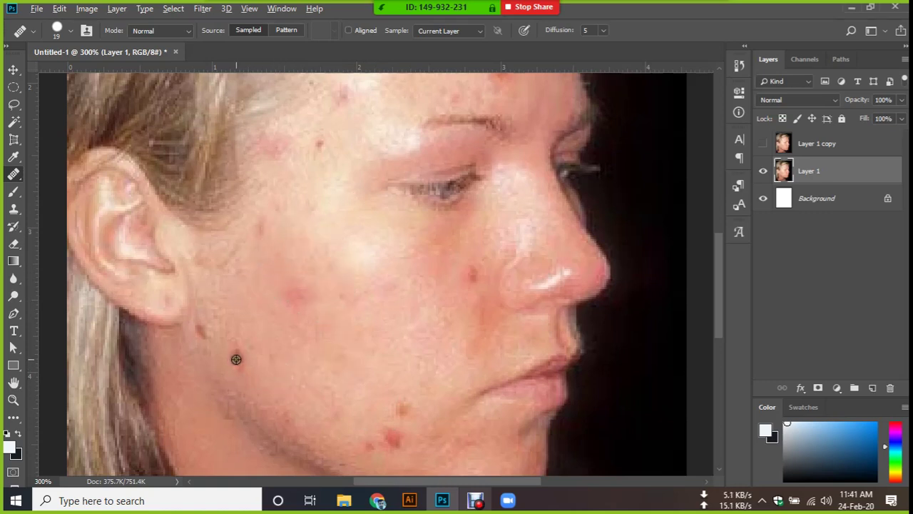
Resample clean skin and heal the dark red jaw blemishes and nearby cheek spots.
left_click(236, 359, "alt")
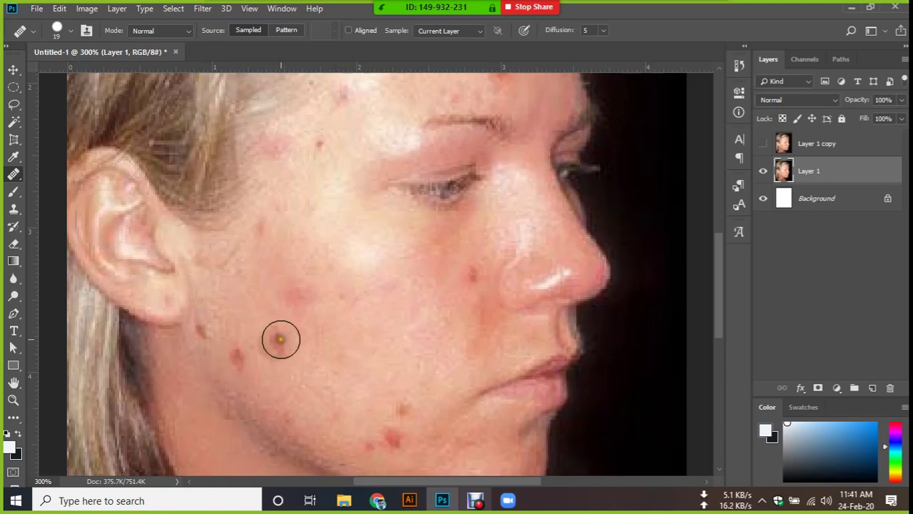
mouse_move(383, 283)
left_mouse_down()
mouse_move(364, 238)
mouse_move(354, 238)
mouse_move(361, 271)
left_mouse_up()
left_click_drag(252, 354, 242, 357)
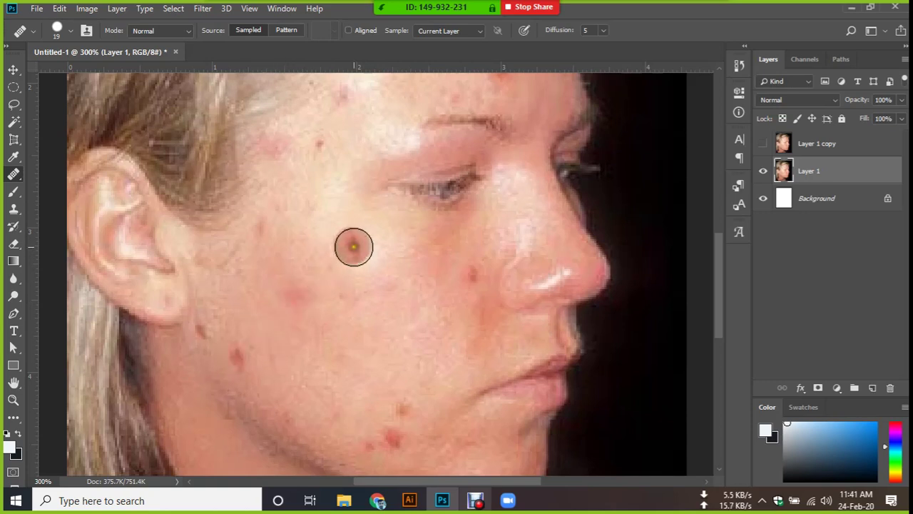
left_click(393, 251)
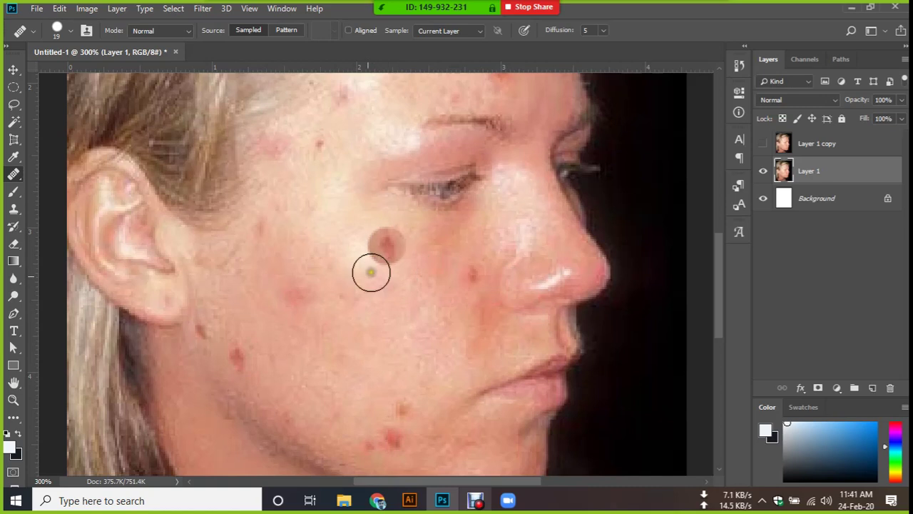
left_click(207, 385)
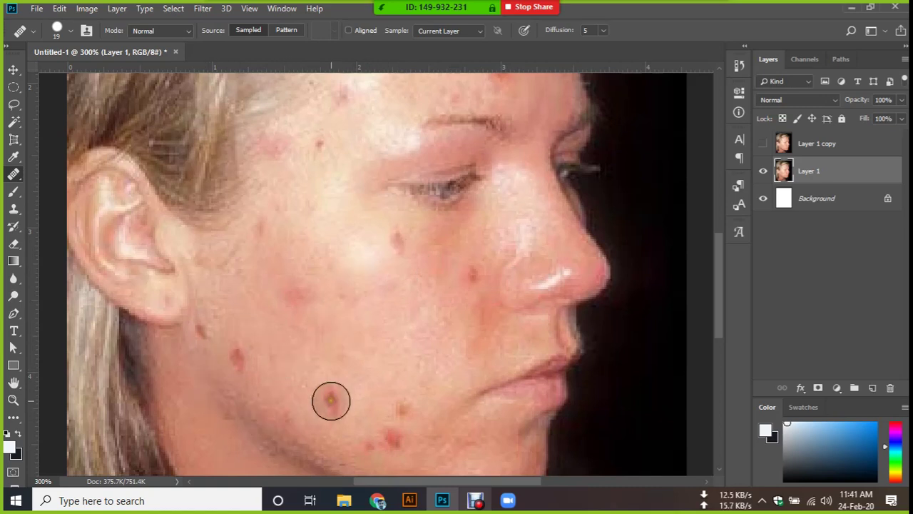
left_click(331, 401)
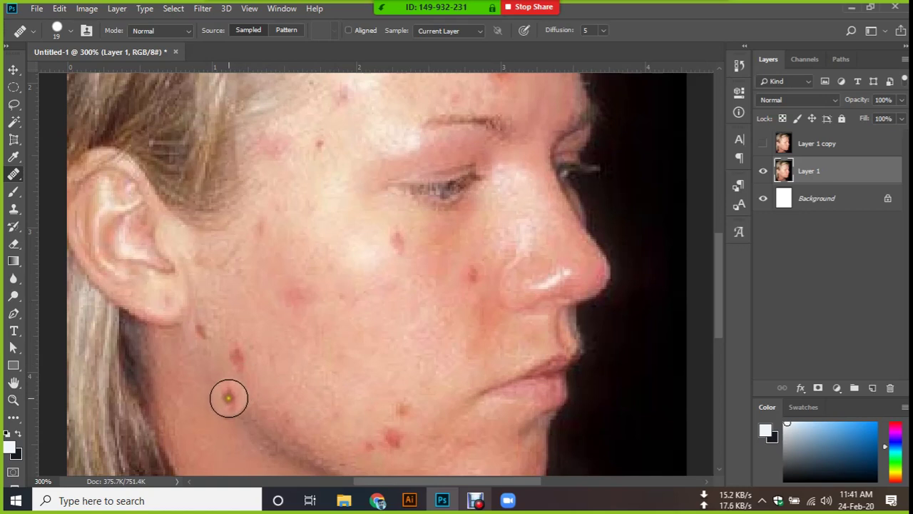
left_click(291, 311)
Heal the remaining blemishes below the eye and on the mid and lower cheek.
left_click(393, 251)
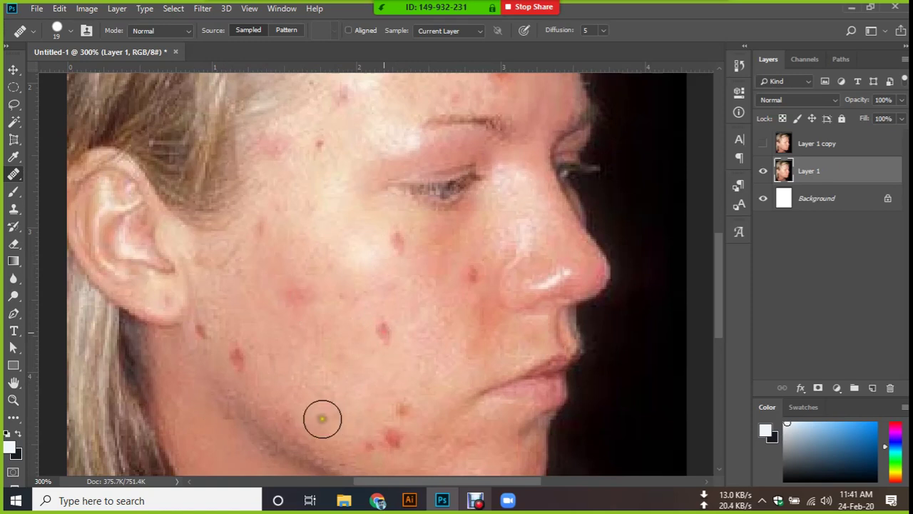
left_click(336, 361)
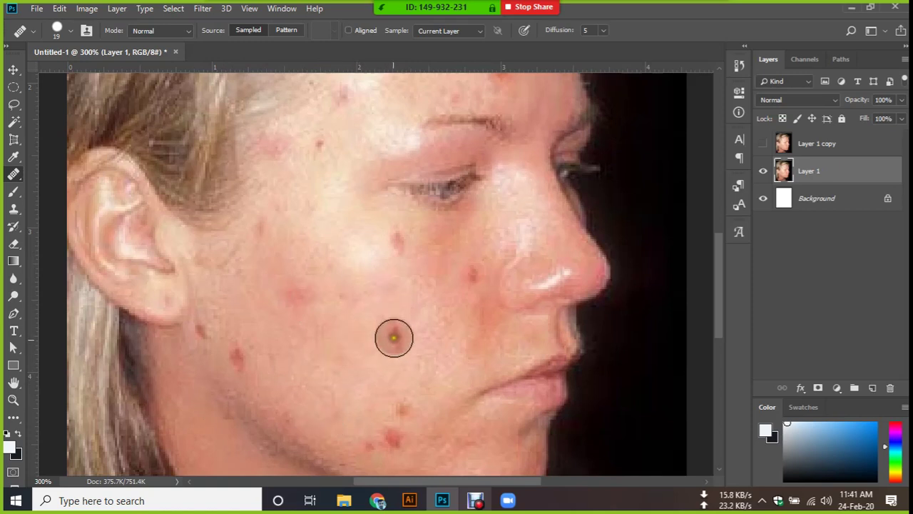
left_click(421, 327)
left_click_drag(369, 332, 419, 324)
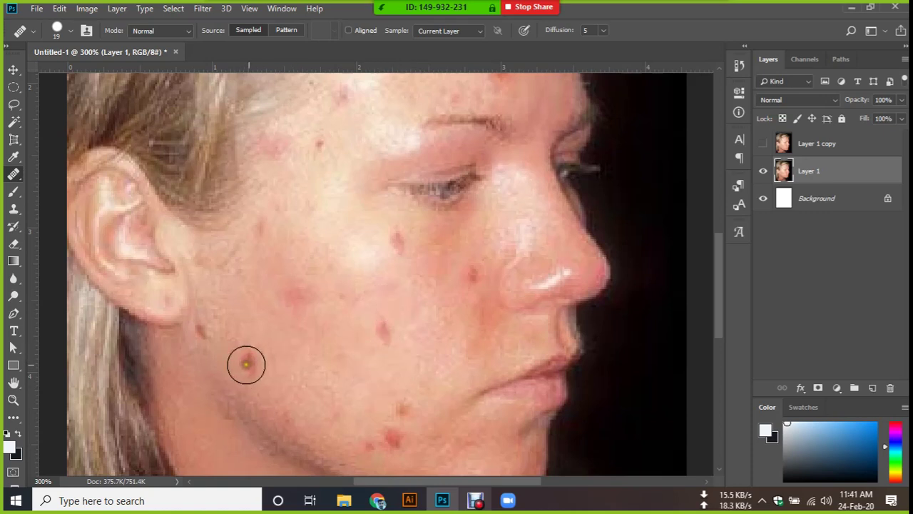
left_click_drag(327, 290, 343, 260)
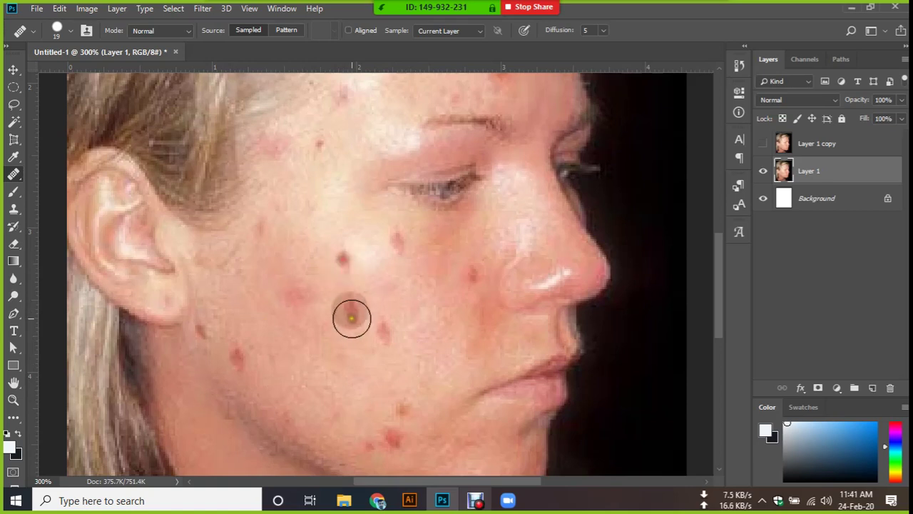
left_click(347, 297)
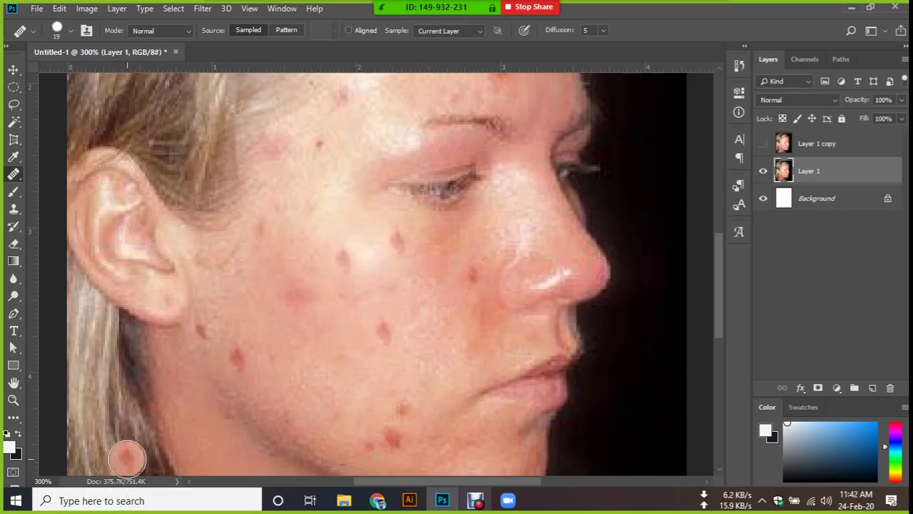
key("ctrl+0")
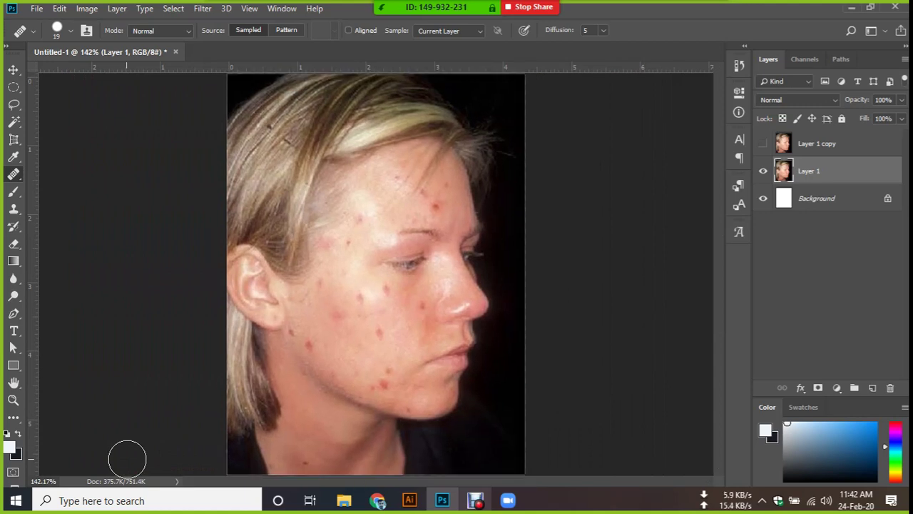
Briefly show Layer 1 copy to compare, then hide it again.
key("ctrl+plus")
key("ctrl+plus")
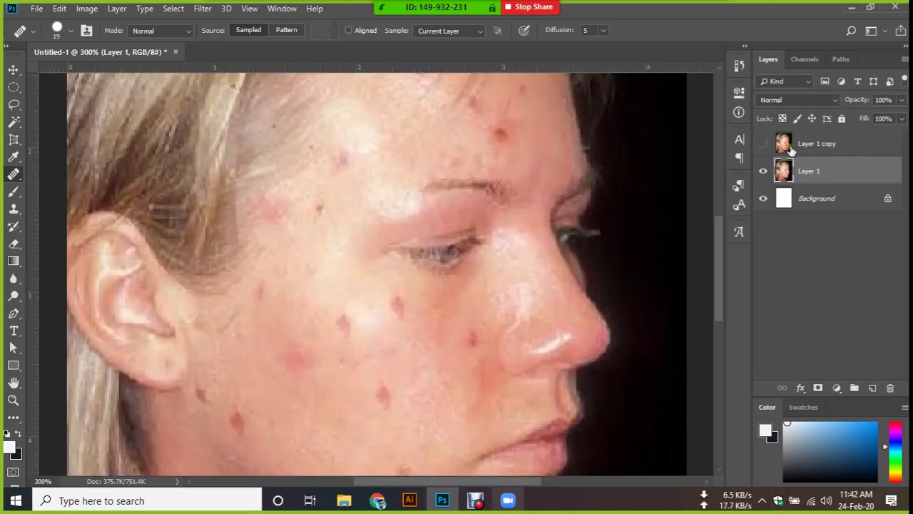
left_click(764, 143)
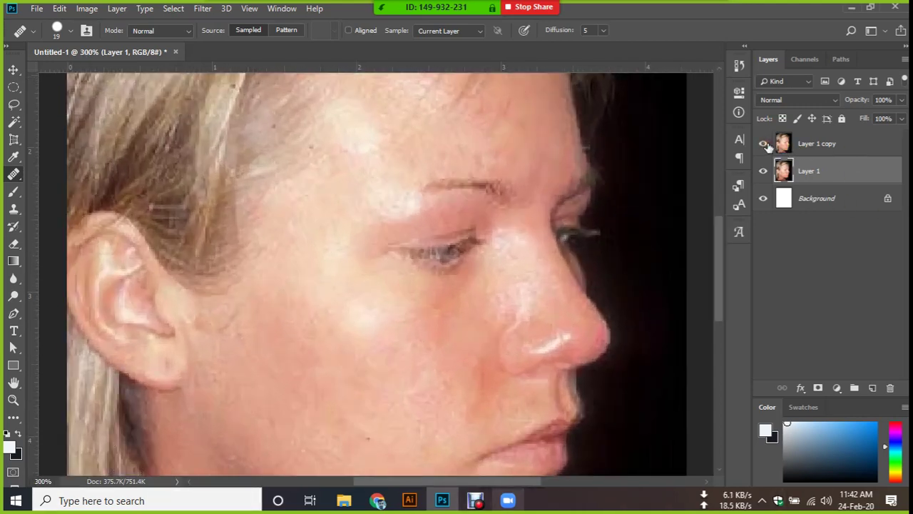
left_click(764, 143)
scroll(363, 357, "down", 2)
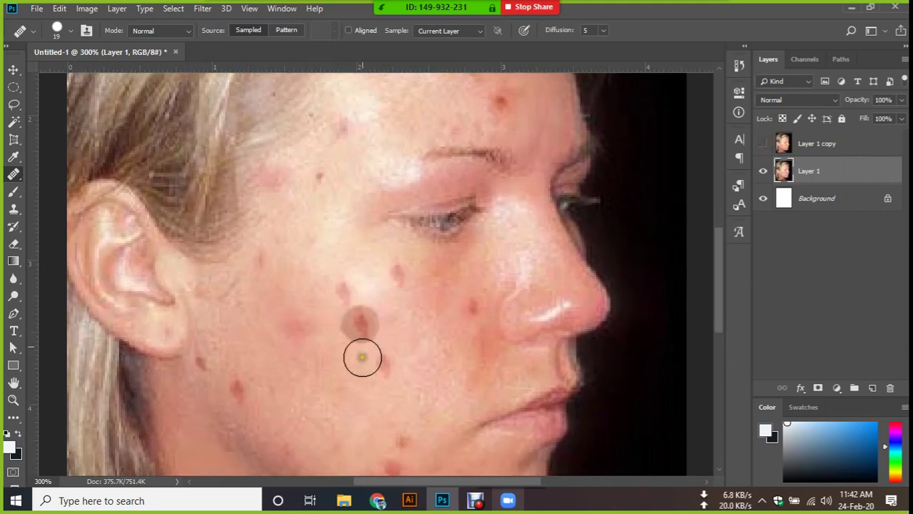
scroll(363, 357, "down", 1)
Heal the red blemishes on the upper cheek, mid cheek and near the jaw.
left_click(341, 323)
left_click(352, 269)
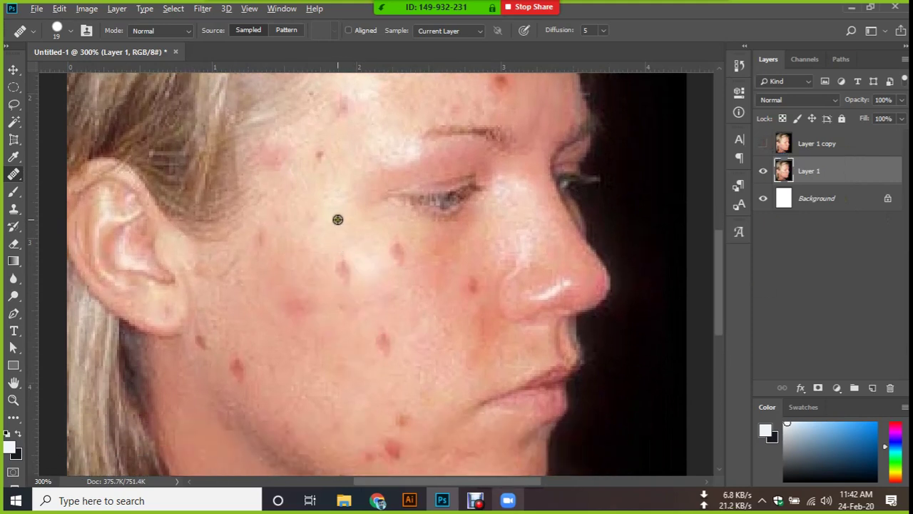
left_click(341, 266)
left_click(381, 346)
left_click(293, 312)
left_click(234, 367)
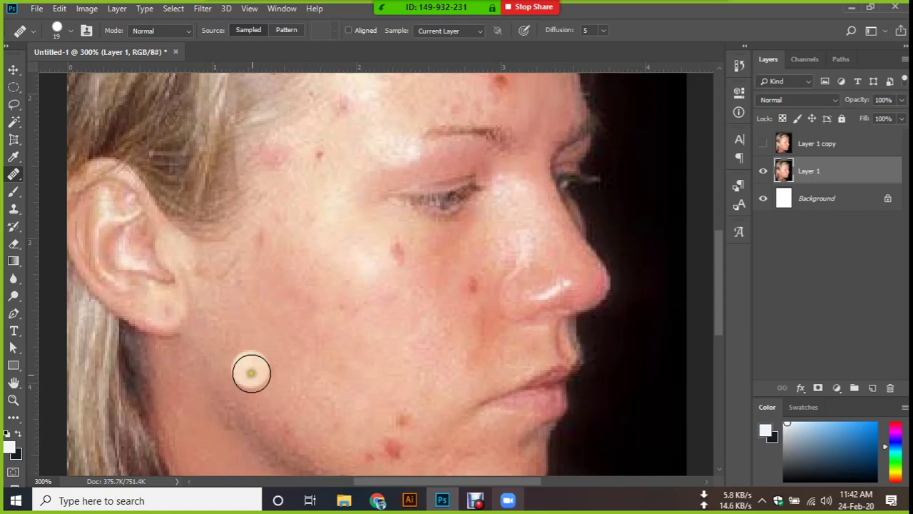
left_click(288, 343)
scroll(316, 358, "down", 2)
left_click_drag(388, 387, 371, 396)
left_click(371, 396)
Heal the remaining spots along the jaw and across the cheek.
left_click(442, 434)
left_click(468, 321)
left_click(473, 221)
left_click(400, 189)
left_click(280, 189)
left_click(264, 178)
left_click(335, 357)
left_click(349, 424)
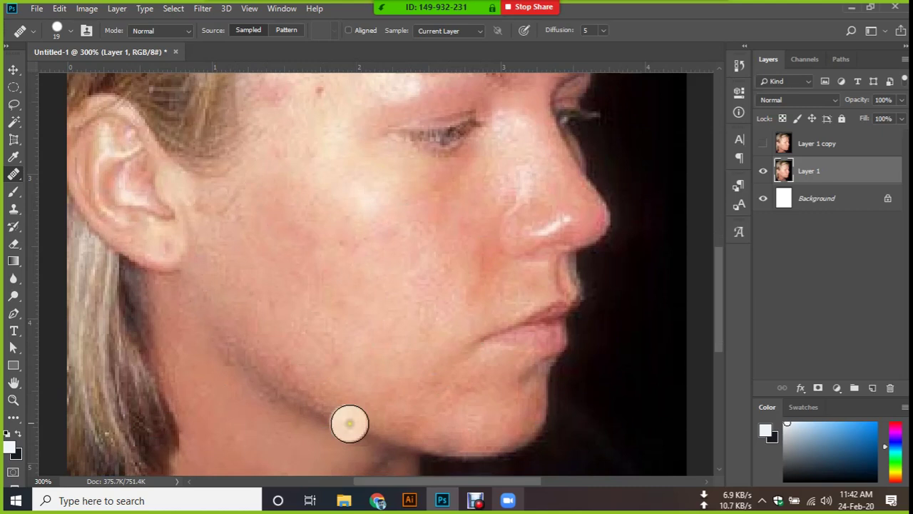
scroll(414, 385, "up", 2)
left_click(469, 358)
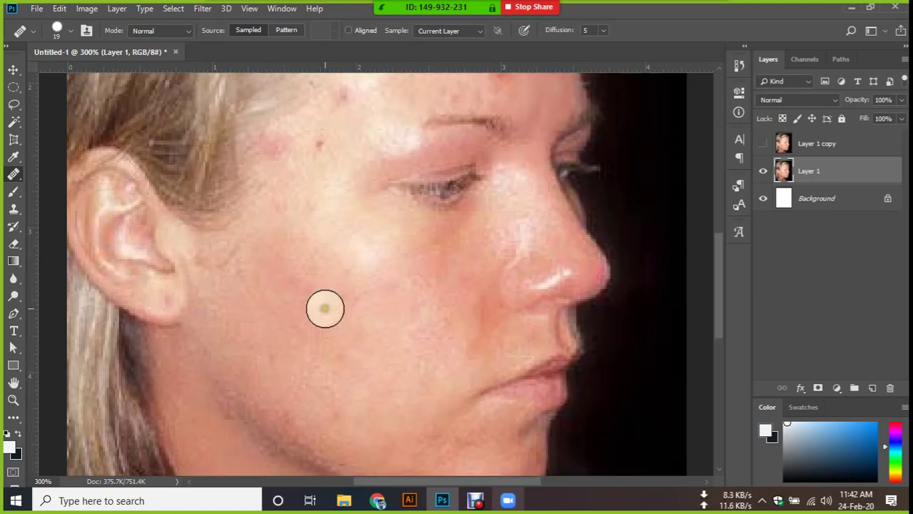
Heal a last cheek spot and hide Layer 1 copy to show the original.
scroll(331, 300, "up", 2)
scroll(331, 300, "down", 3)
left_click(331, 301)
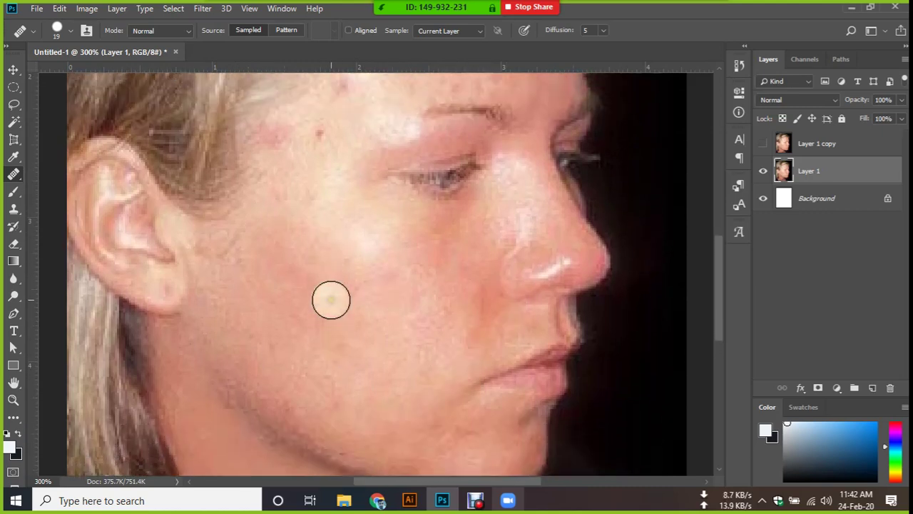
scroll(331, 299, "down", 2)
left_click(331, 300)
scroll(332, 302, "down", 1, "alt")
left_click(335, 304)
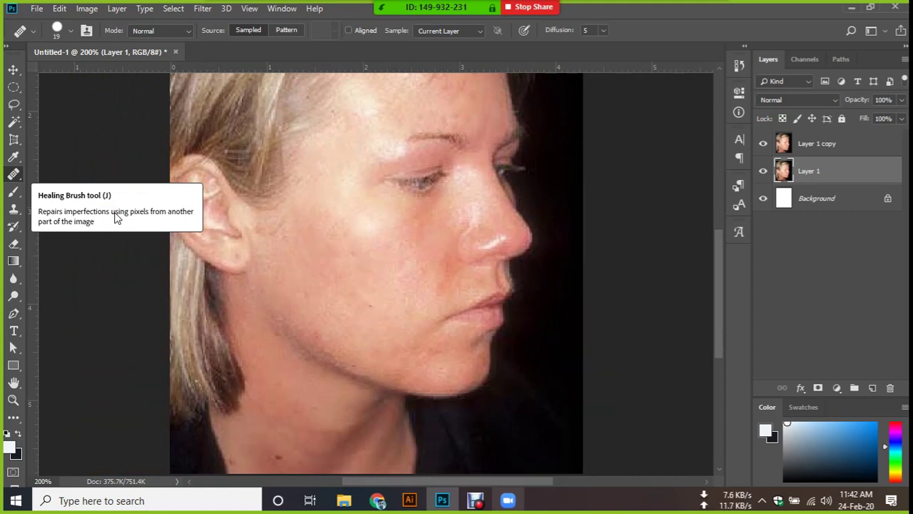
left_click(762, 143)
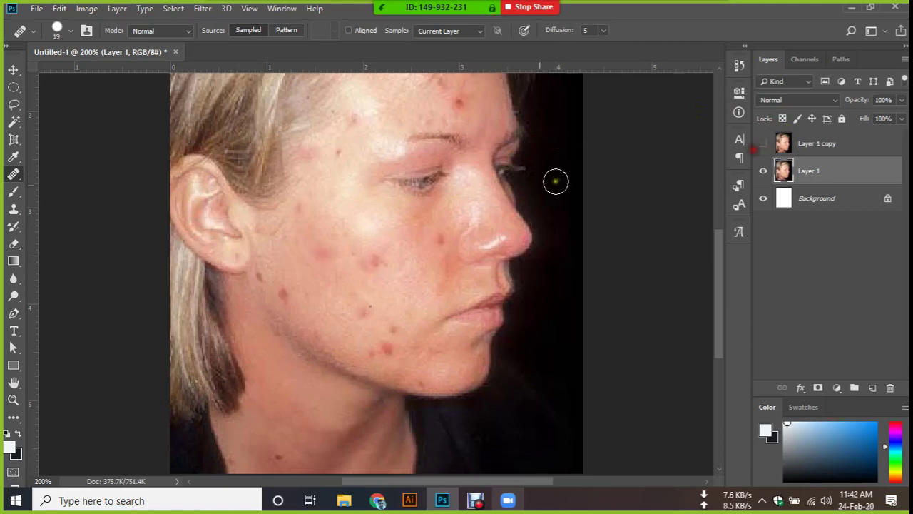
right_click(13, 174)
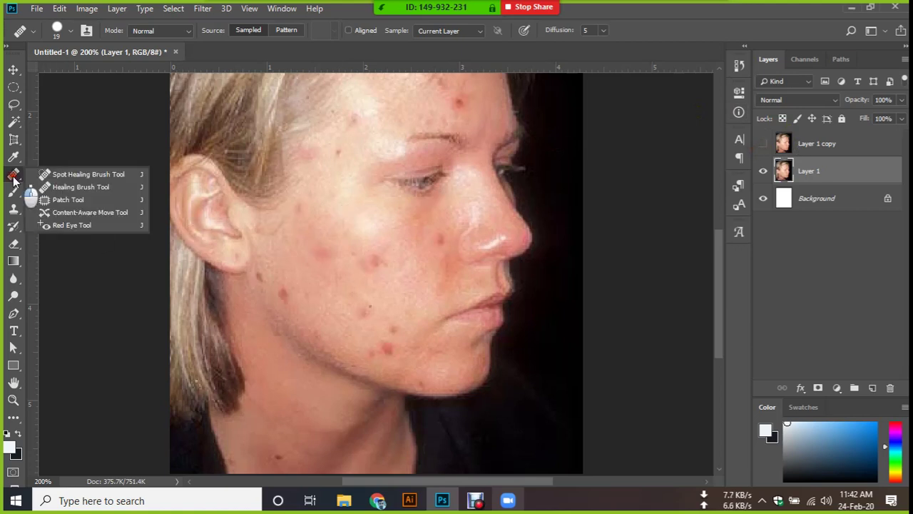
With the Patch Tool, replace the red cheek spot with clean skin near the nose.
left_click(77, 199)
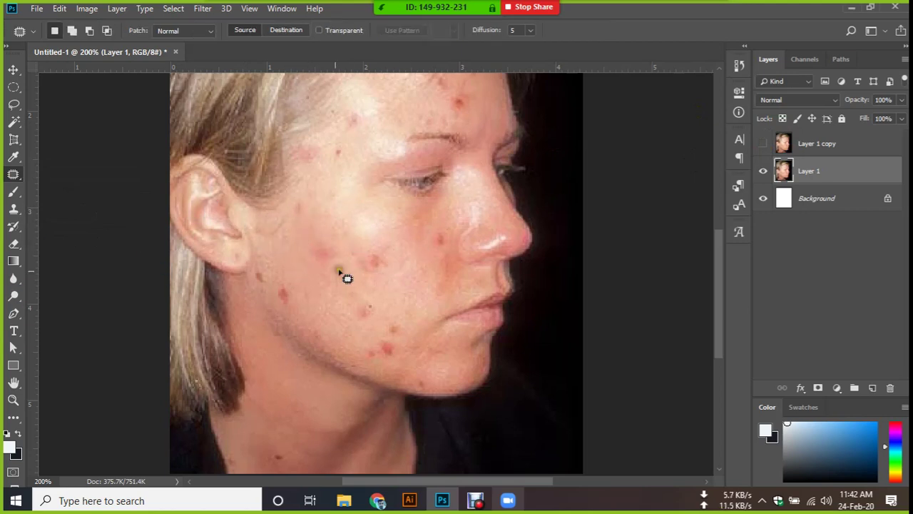
key("ctrl+plus")
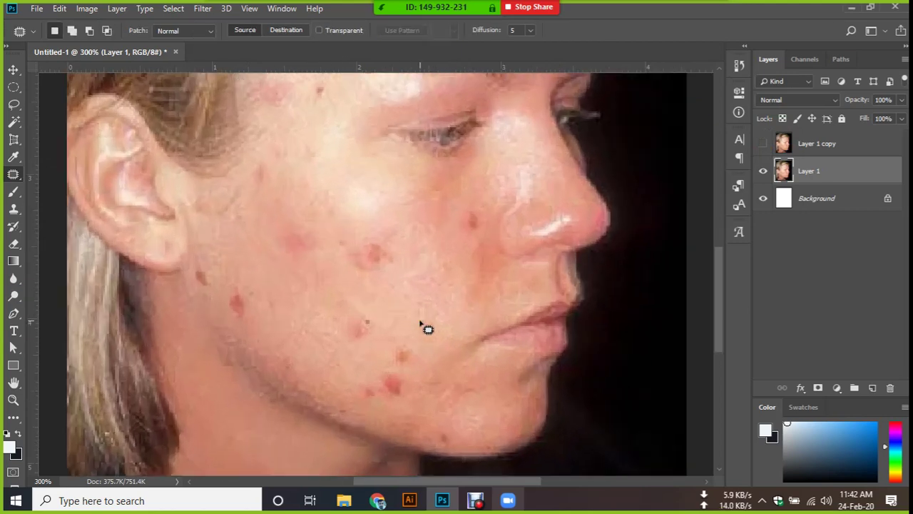
key("ctrl+plus")
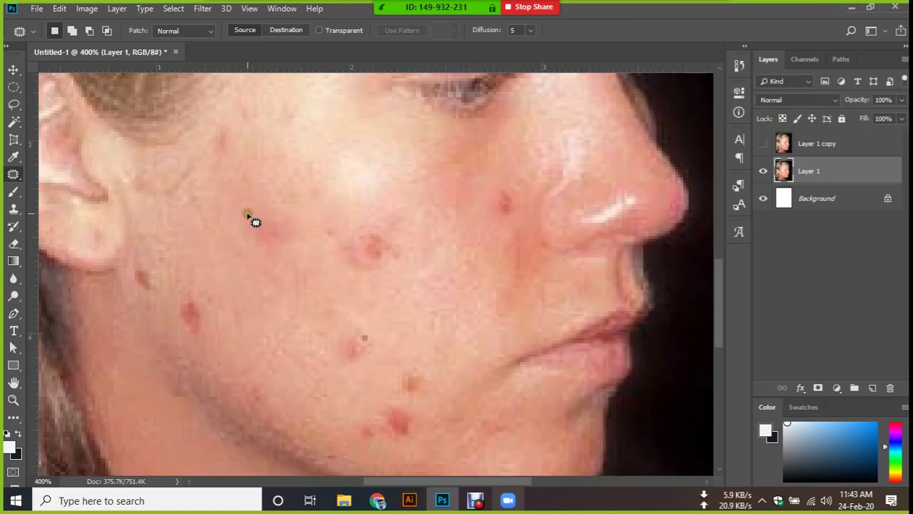
left_click_drag(241, 211, 319, 232)
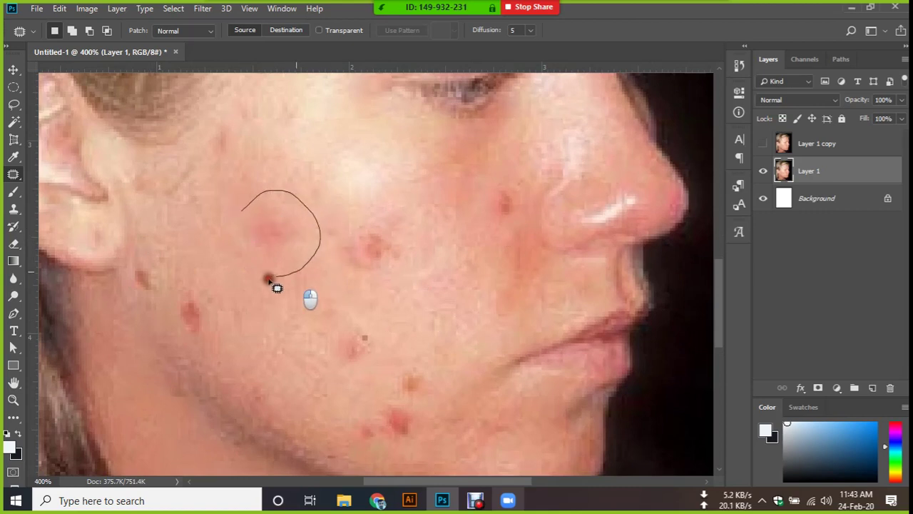
left_click_drag(320, 232, 248, 208)
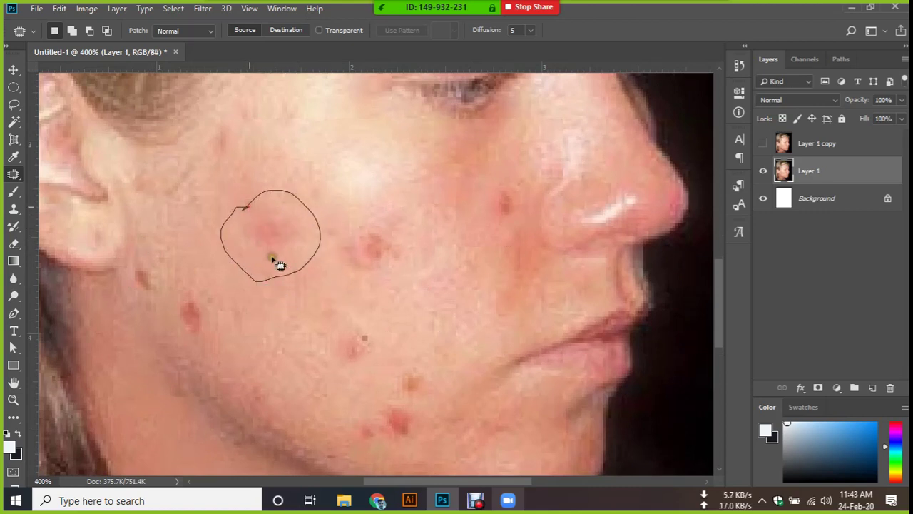
mouse_move(267, 255)
left_mouse_down()
mouse_move(309, 257)
mouse_move(301, 236)
left_mouse_up()
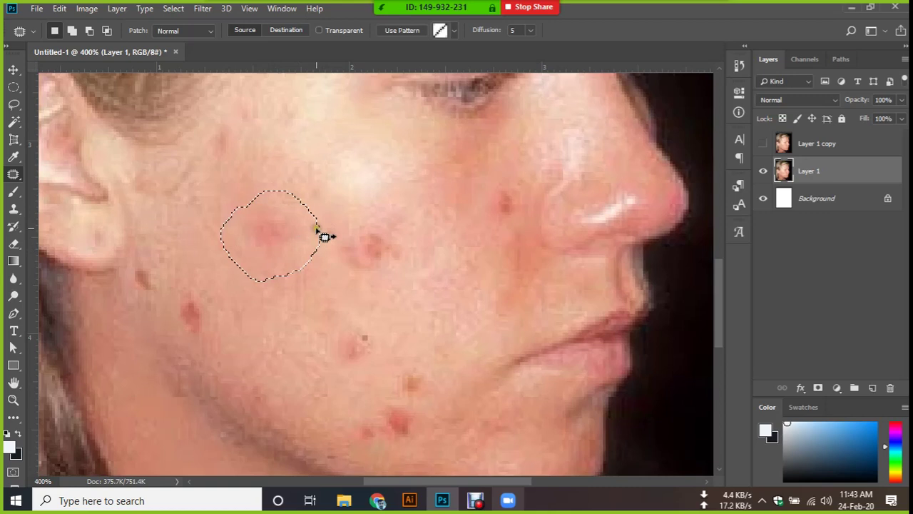
mouse_move(315, 253)
left_mouse_down()
mouse_move(498, 253)
mouse_move(473, 202)
left_mouse_up()
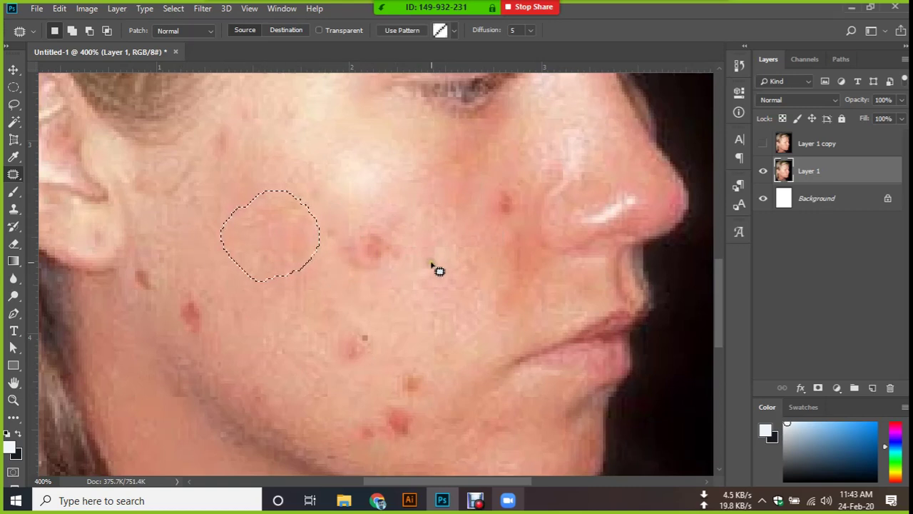
key("ctrl+d")
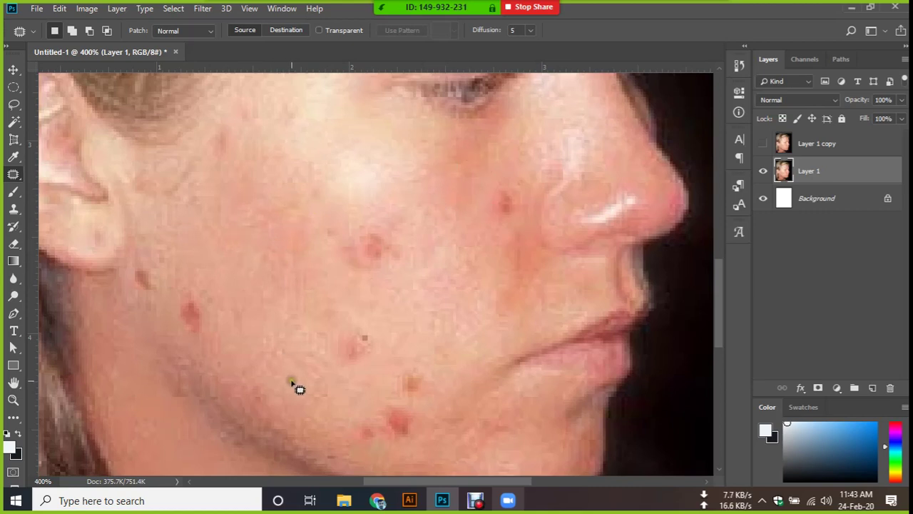
Patch the lower-cheek spot with nearby clean skin and zoom back out.
left_click_drag(182, 298, 187, 296)
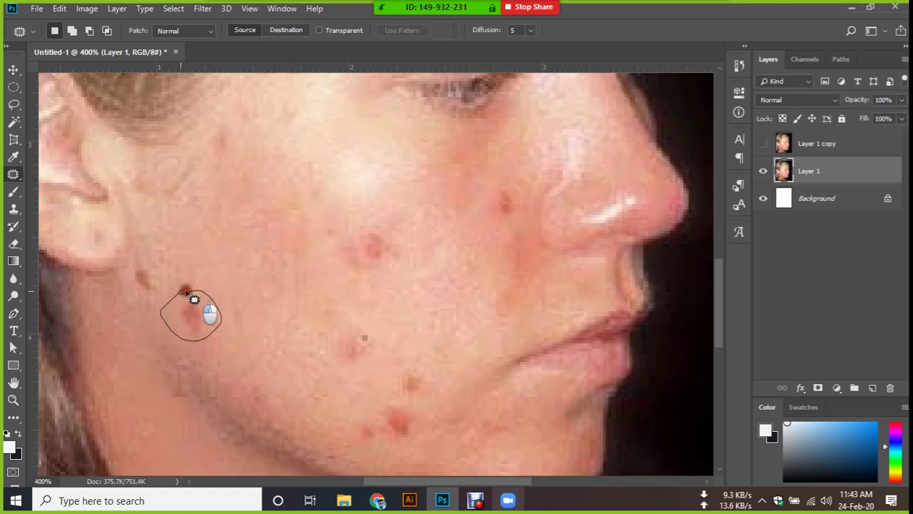
left_click_drag(214, 336, 285, 338)
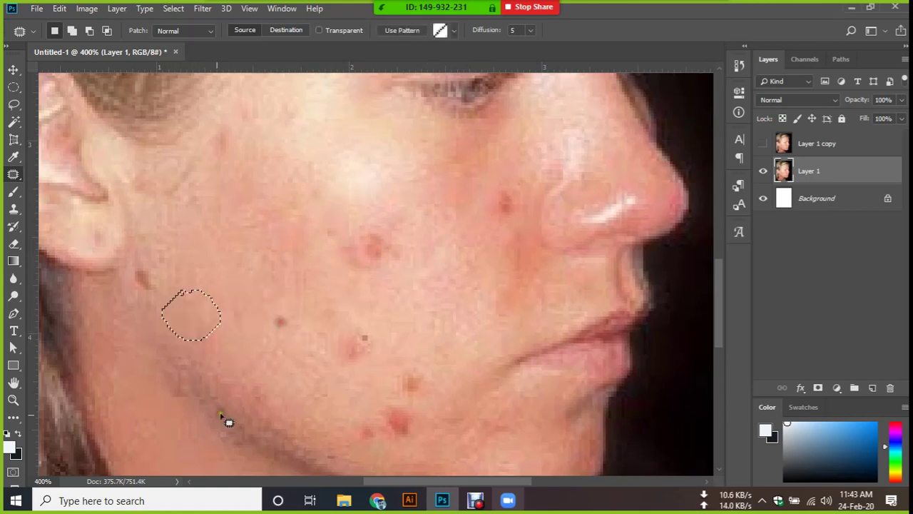
key("ctrl+d")
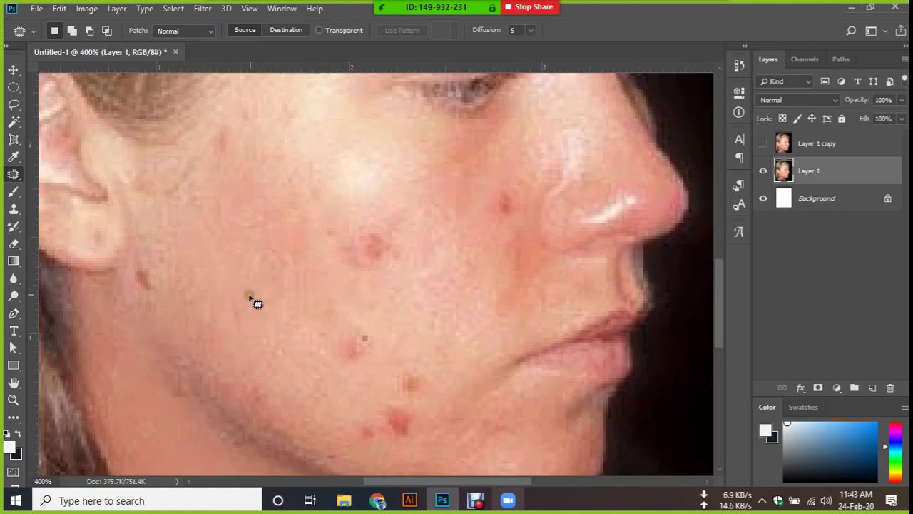
key("ctrl+minus")
key("ctrl+minus")
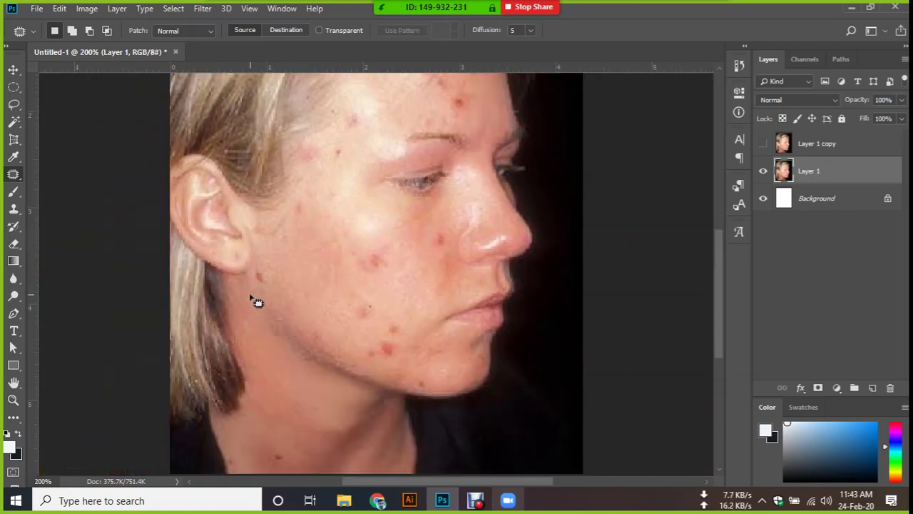
Patch-test the eye area with lower-cheek skin, then undo the eye patch.
left_click_drag(380, 165, 459, 163)
left_click_drag(459, 163, 392, 162)
left_click_drag(407, 198, 317, 280)
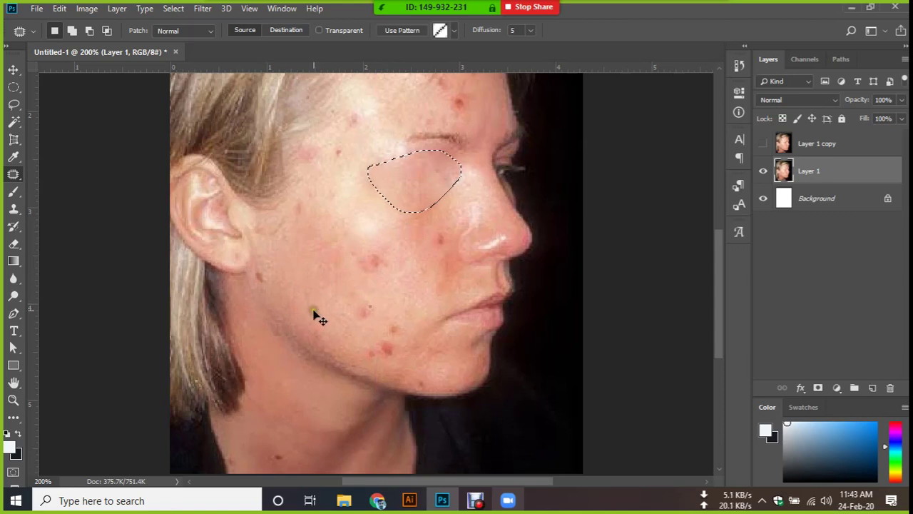
key("ctrl+d")
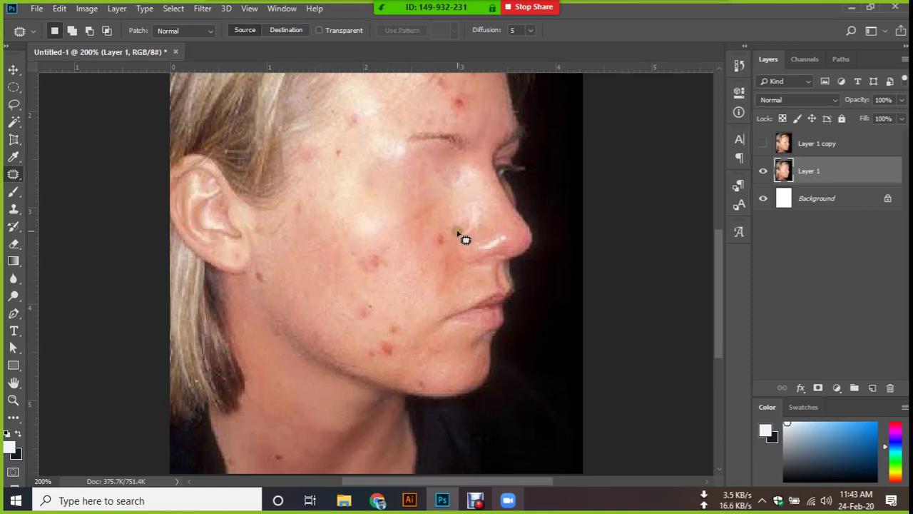
key("ctrl+z")
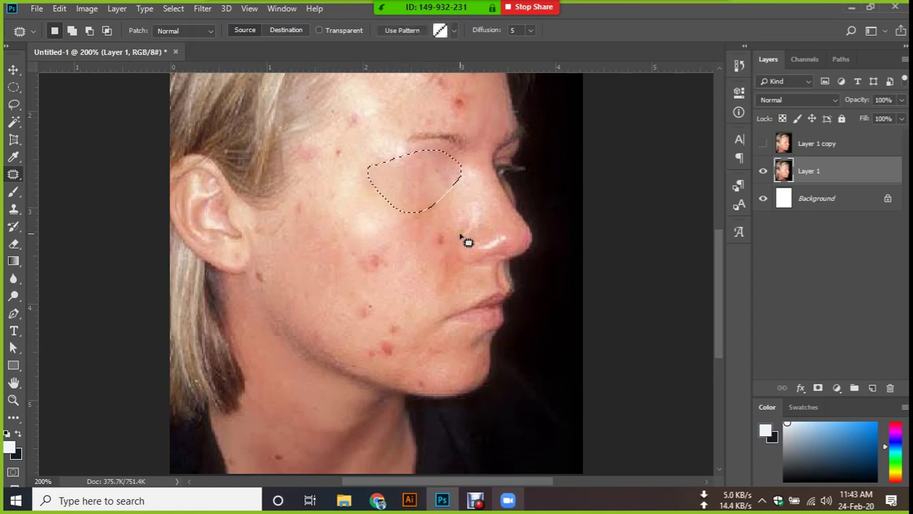
left_click(462, 235)
Patch-test a cheek blemish outline, then undo it to restore the face.
left_click_drag(319, 263, 382, 262)
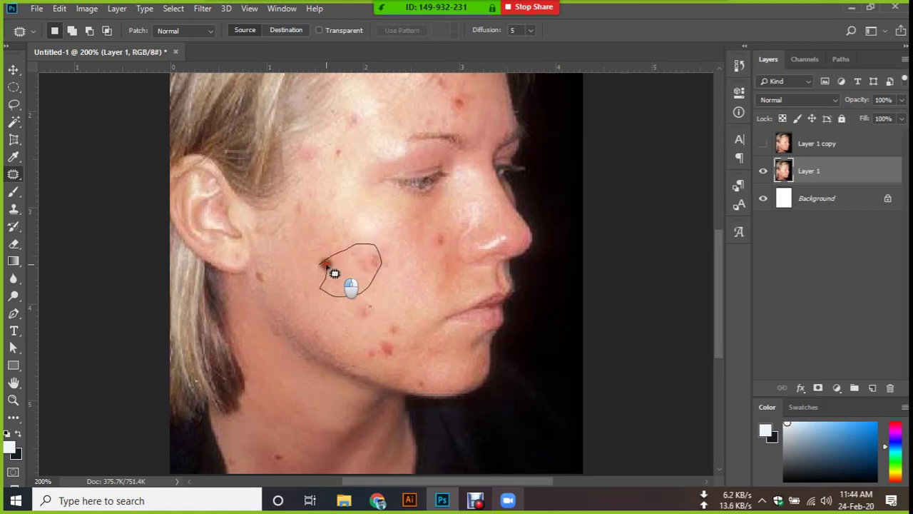
mouse_move(382, 262)
left_mouse_down()
mouse_move(323, 262)
mouse_move(432, 187)
left_mouse_up()
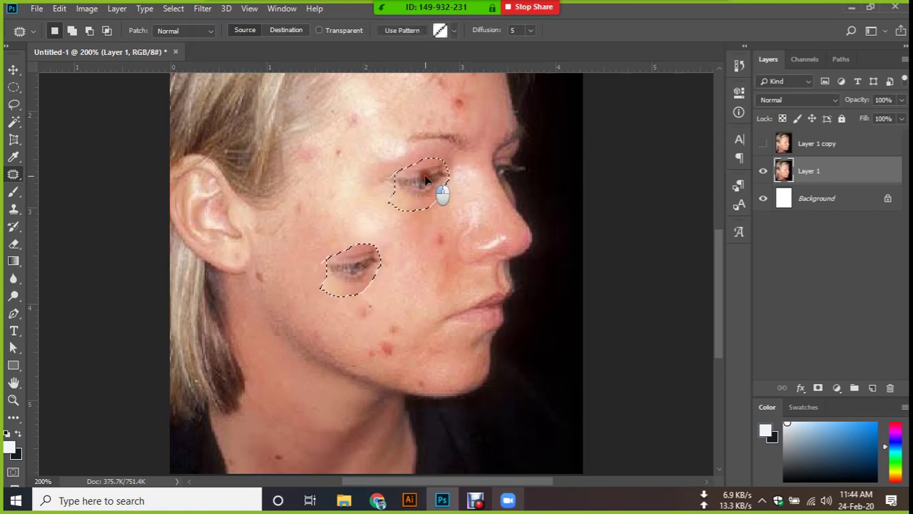
left_click(455, 312)
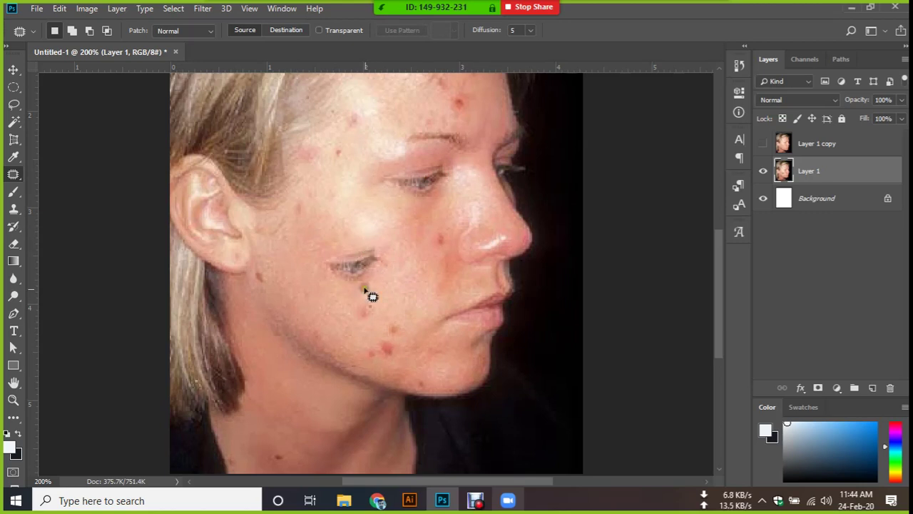
key("ctrl+z")
key("ctrl+z")
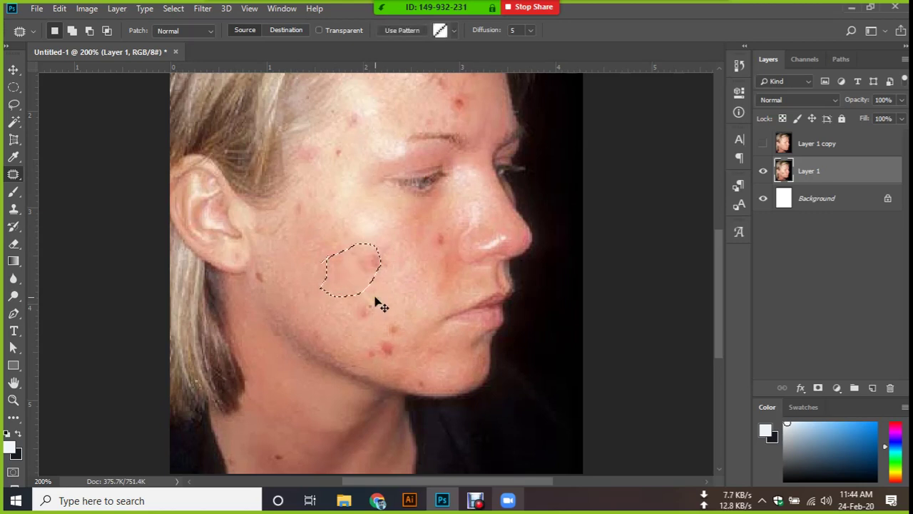
right_click(14, 175)
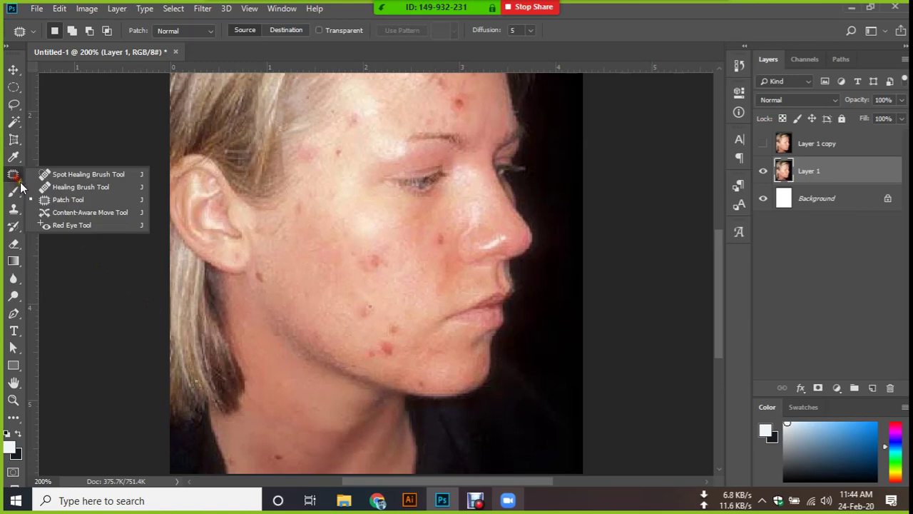
Try a Content-Aware Move of a cheek blemish selection toward the nose, then deselect.
left_click(59, 214)
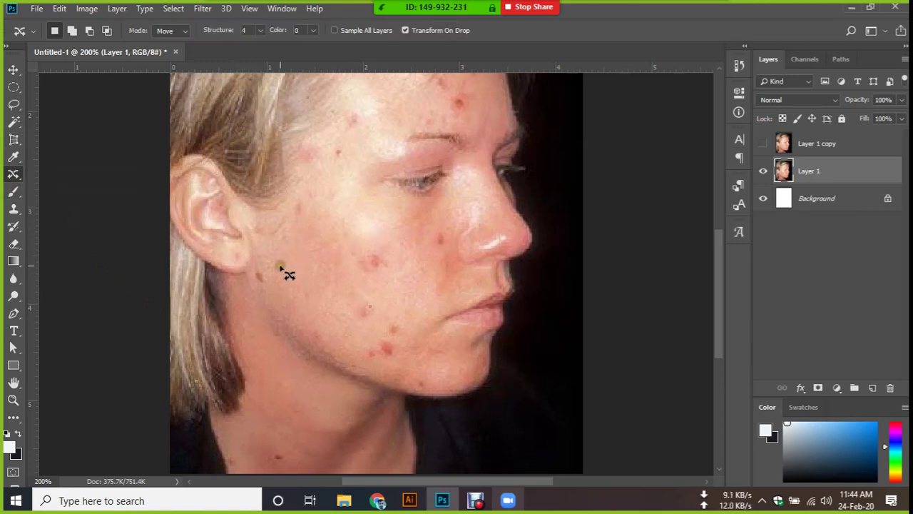
left_click_drag(291, 255, 303, 248)
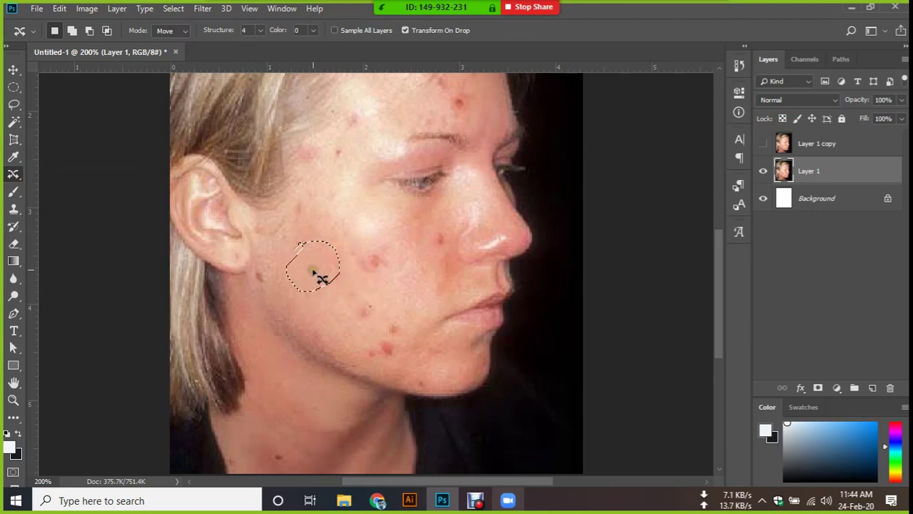
mouse_move(325, 281)
left_mouse_down()
mouse_move(437, 266)
mouse_move(386, 296)
left_mouse_up()
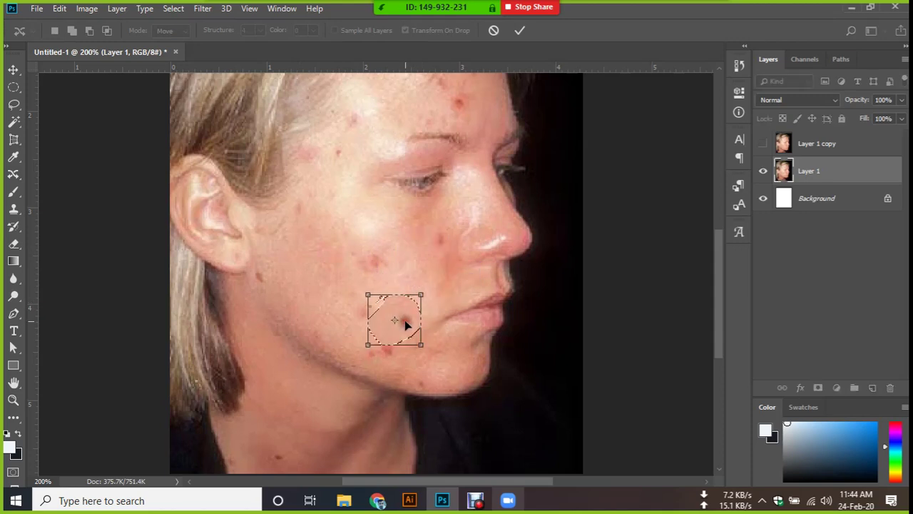
left_click_drag(393, 319, 360, 248)
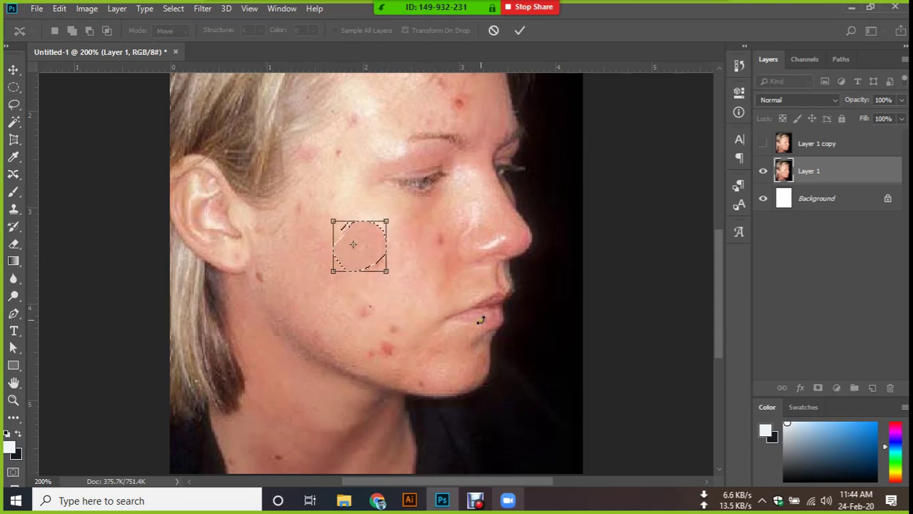
left_click(520, 30)
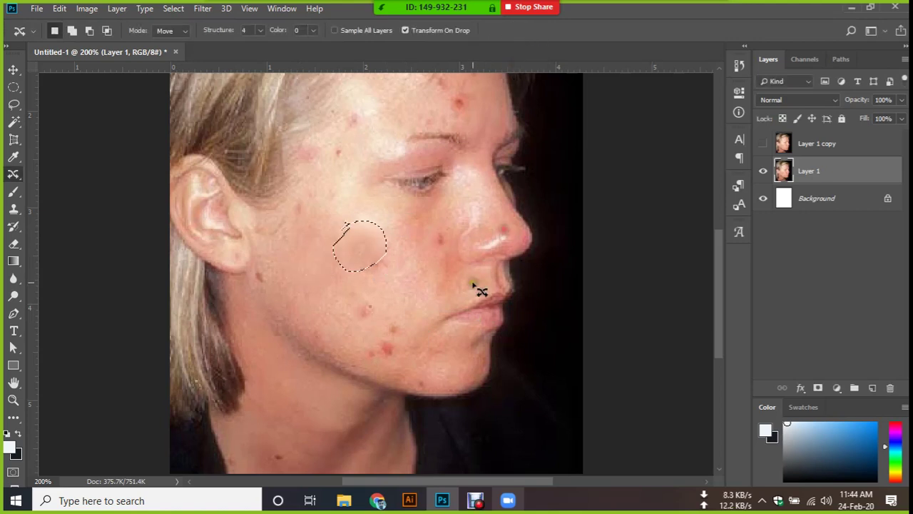
key("ctrl+d")
key("ctrl+shift+d")
key("ctrl+d")
Outline the eye and content-aware move it down onto the cheek, then deselect.
left_click_drag(374, 165, 454, 196)
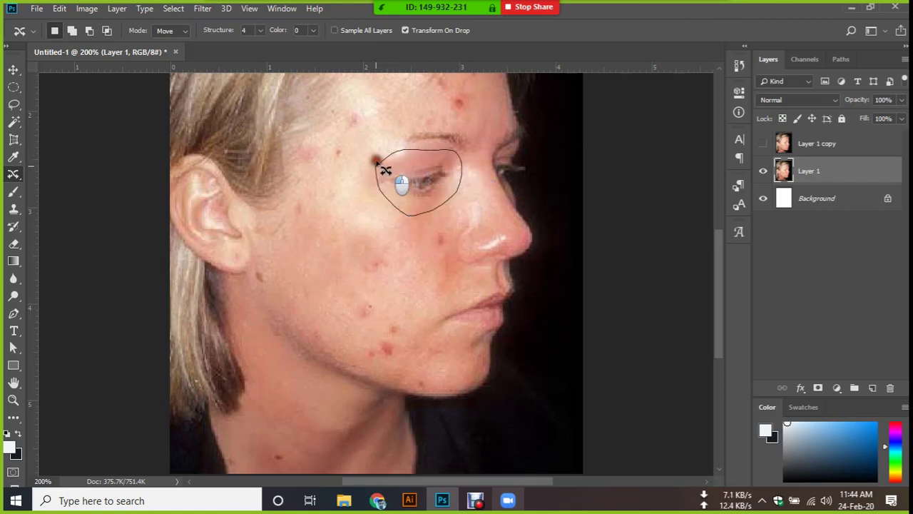
left_click_drag(453, 195, 383, 164)
left_click_drag(418, 193, 332, 278)
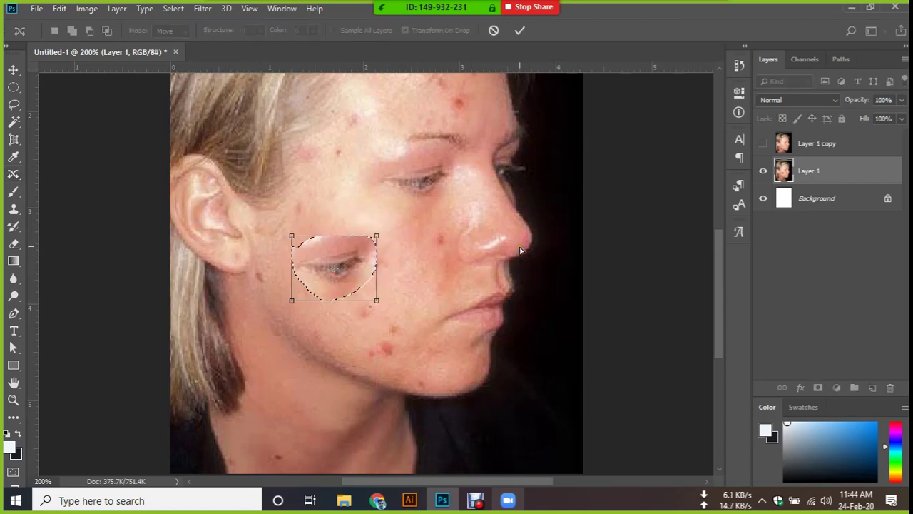
left_click(520, 31)
key("ctrl+d")
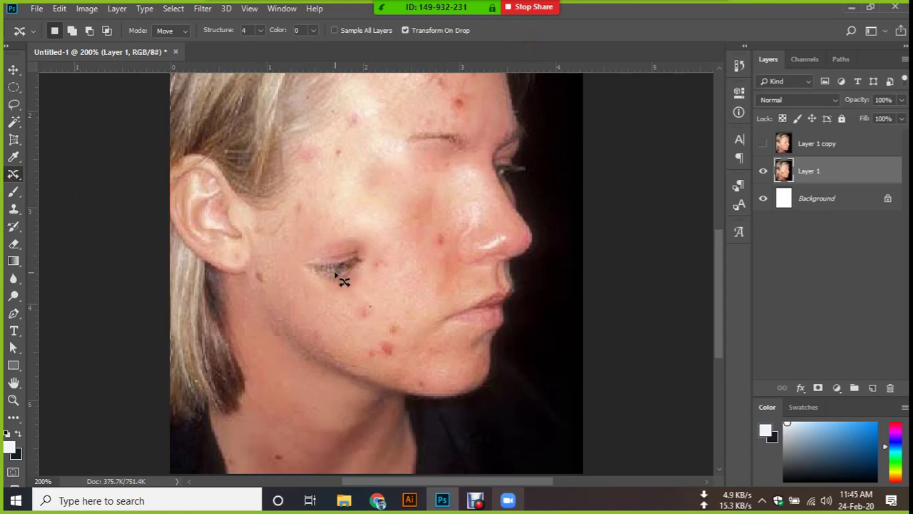
right_click(13, 174)
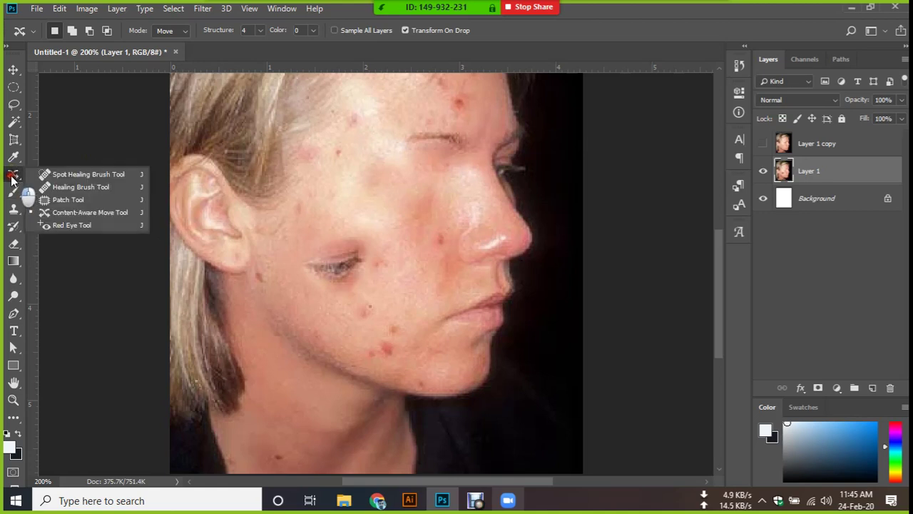
Restore the eye to its original place through history, deselect, and select the Red Eye Tool.
left_click(76, 199)
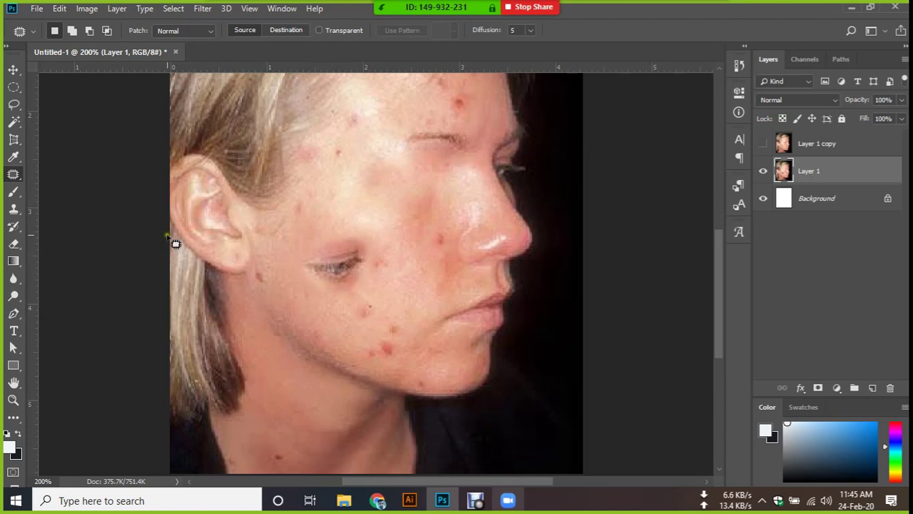
key("ctrl+shift+z")
key("ctrl+shift+z")
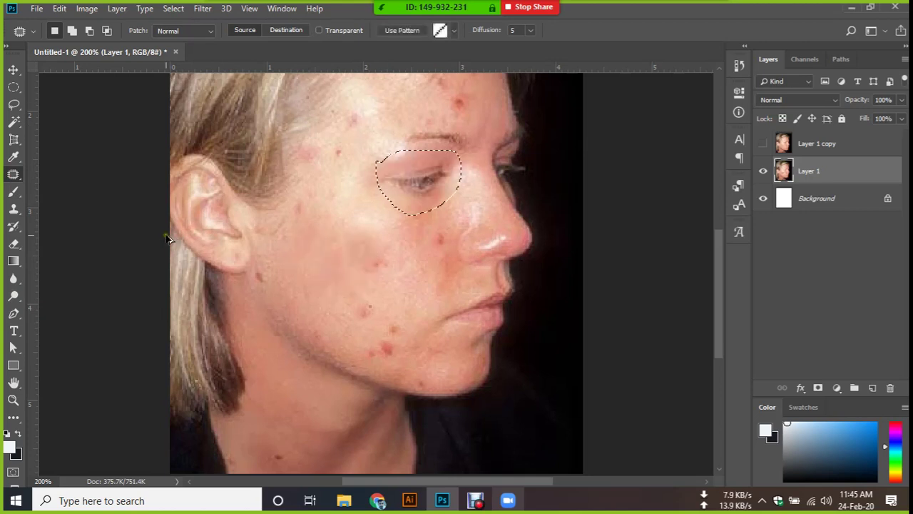
key("ctrl+d")
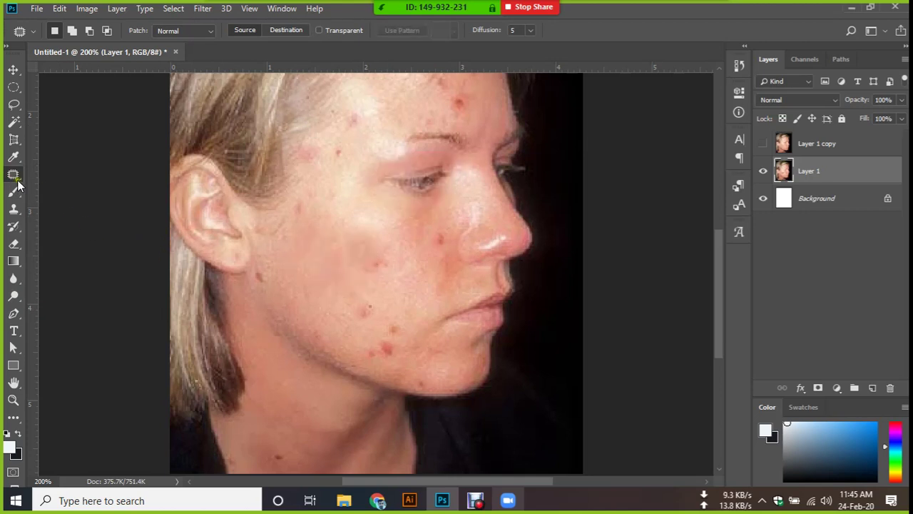
right_click(13, 175)
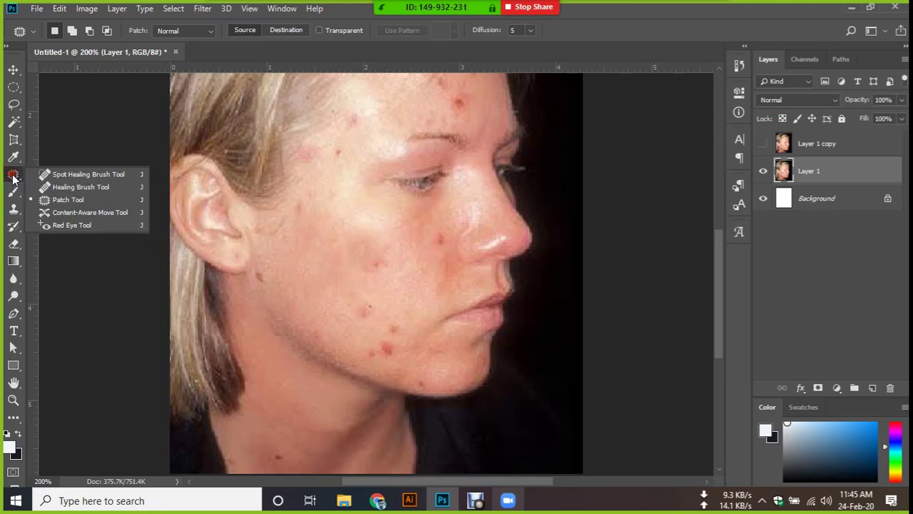
left_click(73, 225)
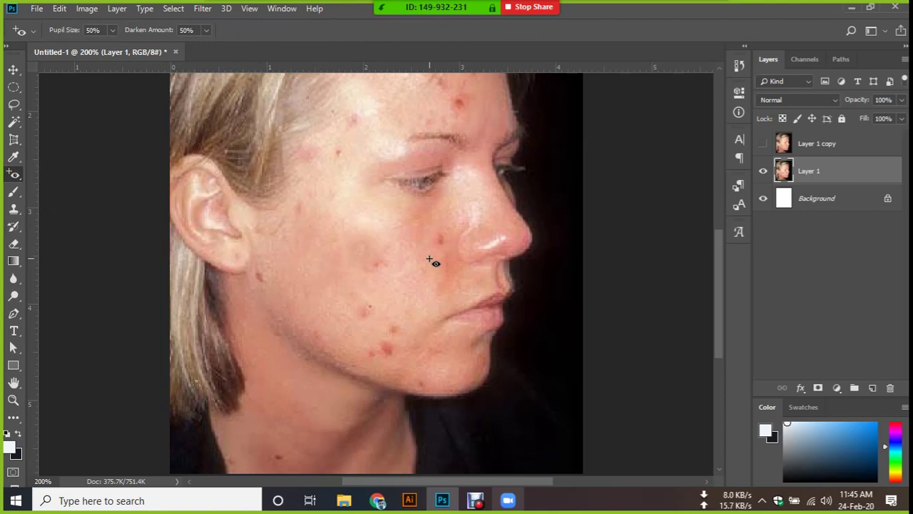
Search Google Images in Chrome for 'red eye picture'.
left_click(377, 500)
scroll(321, 143, "up", 5)
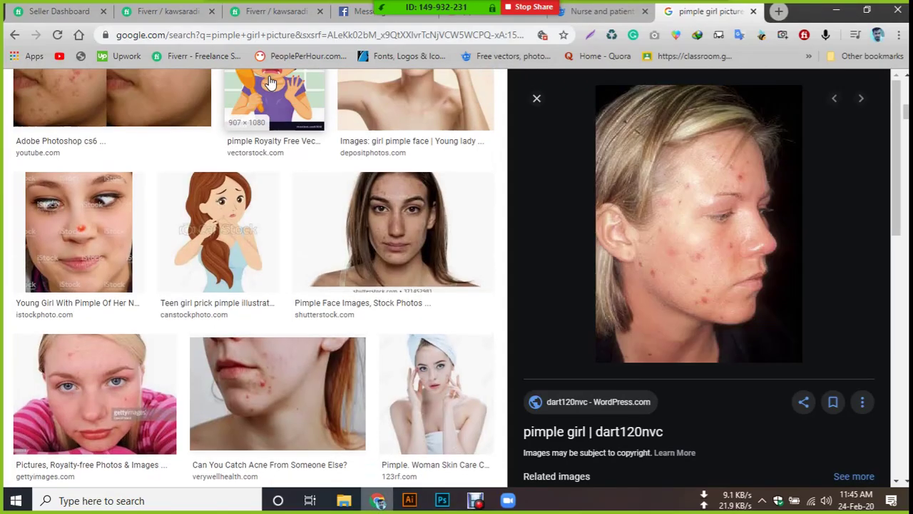
scroll(264, 93, "up", 5)
scroll(257, 107, "up", 2)
triple_click(136, 100)
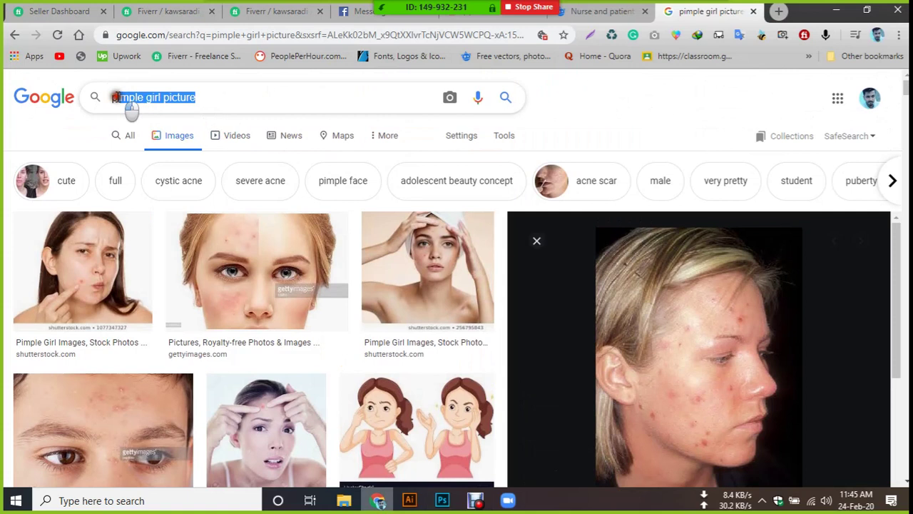
type("r")
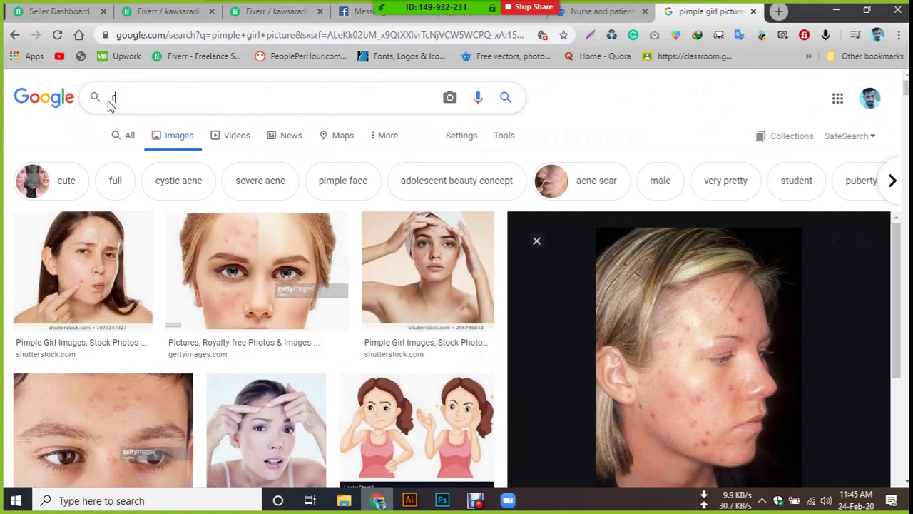
type("ed e")
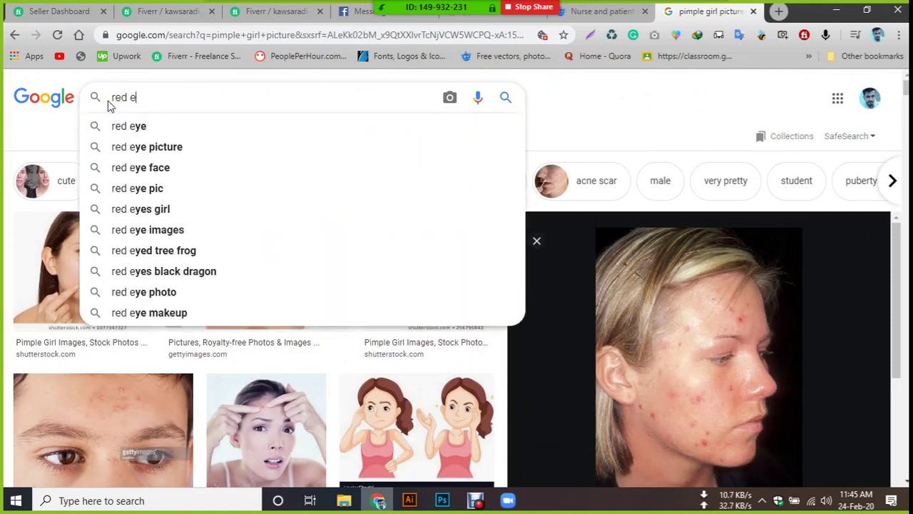
type("ye picture")
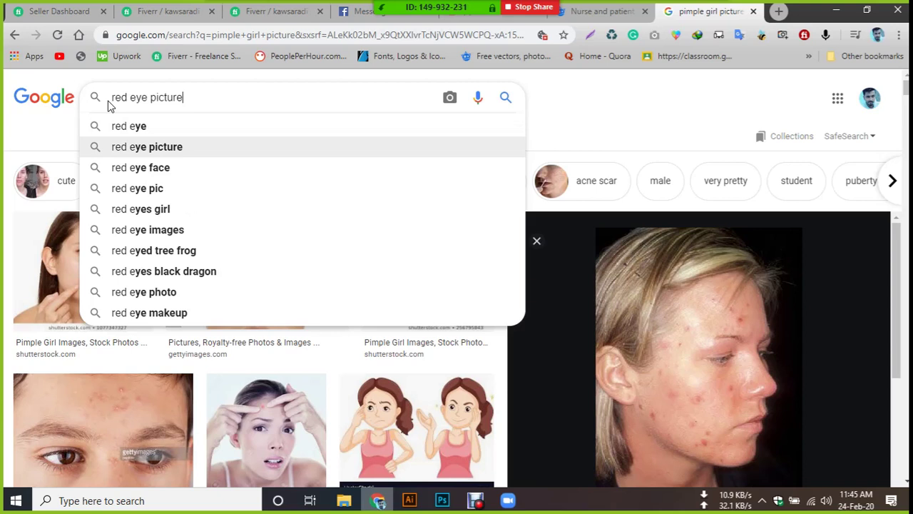
key("Return")
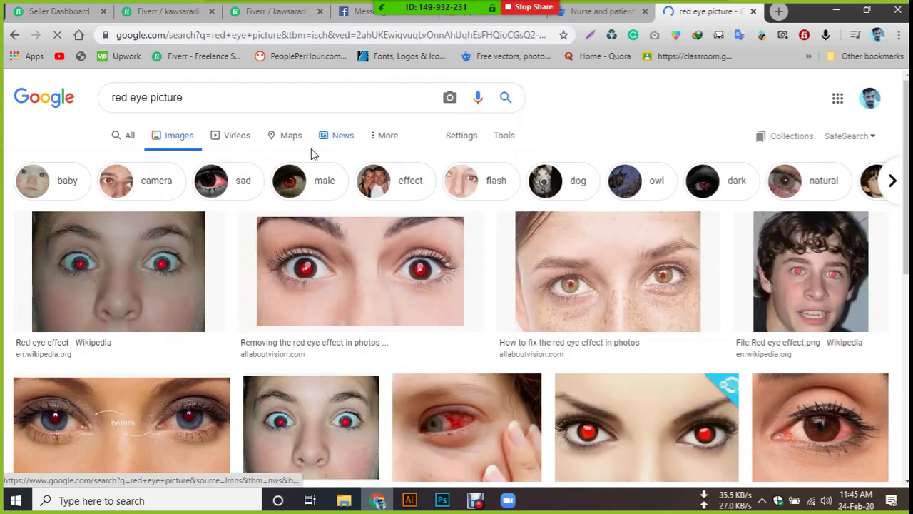
Copy the curly-haired boy's red-eye photo from the results and return to Photoshop.
scroll(188, 286, "down", 4)
scroll(371, 228, "up", 2)
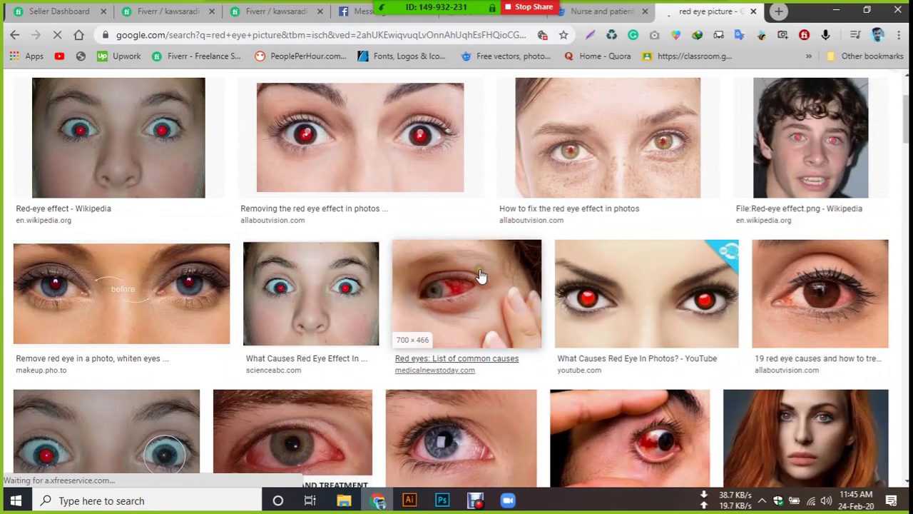
left_click(799, 141)
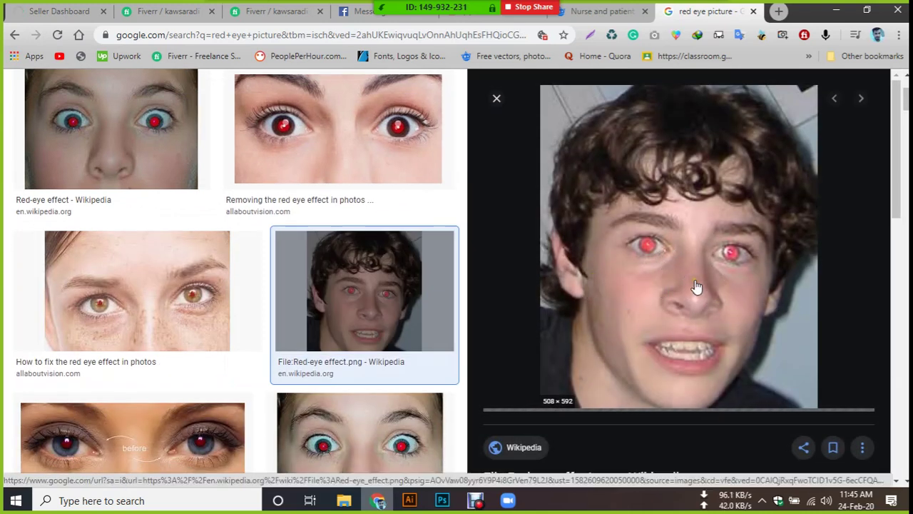
right_click(661, 265)
left_click(701, 163)
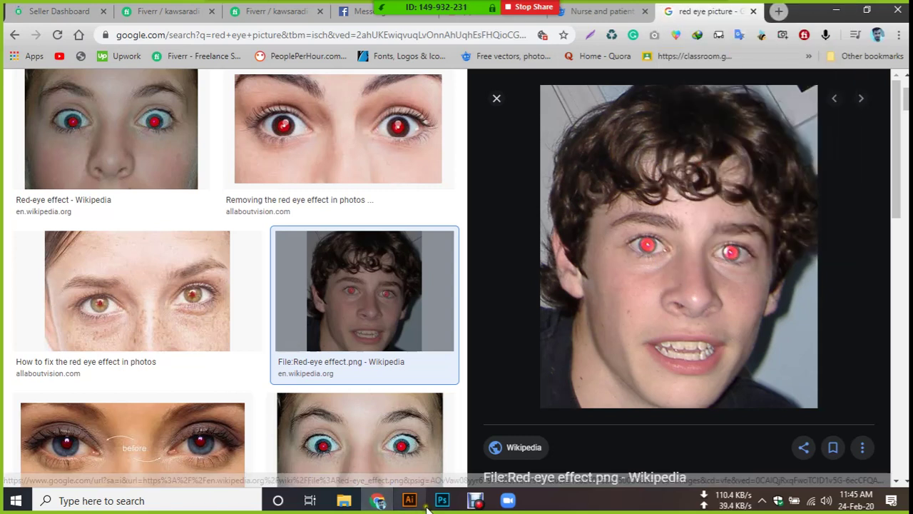
left_click(448, 505)
key("ctrl+0")
Paste the red-eye photo as Layer 2 and scale it to about 61%.
key("ctrl+v")
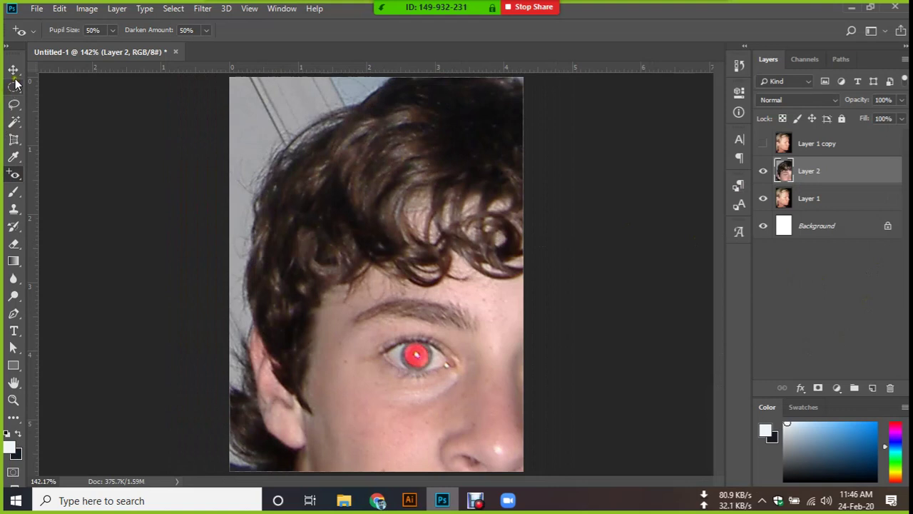
left_click(13, 70)
key("ctrl+minus")
key("ctrl+minus")
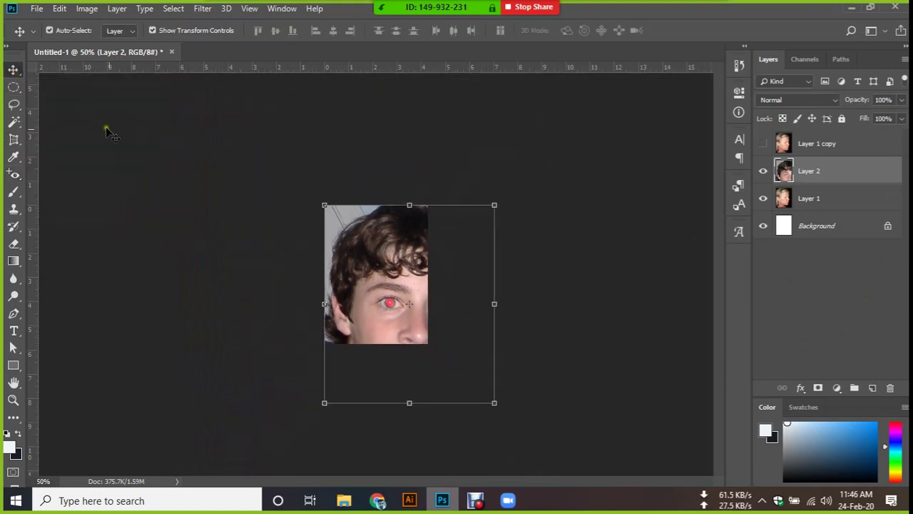
left_click(494, 403)
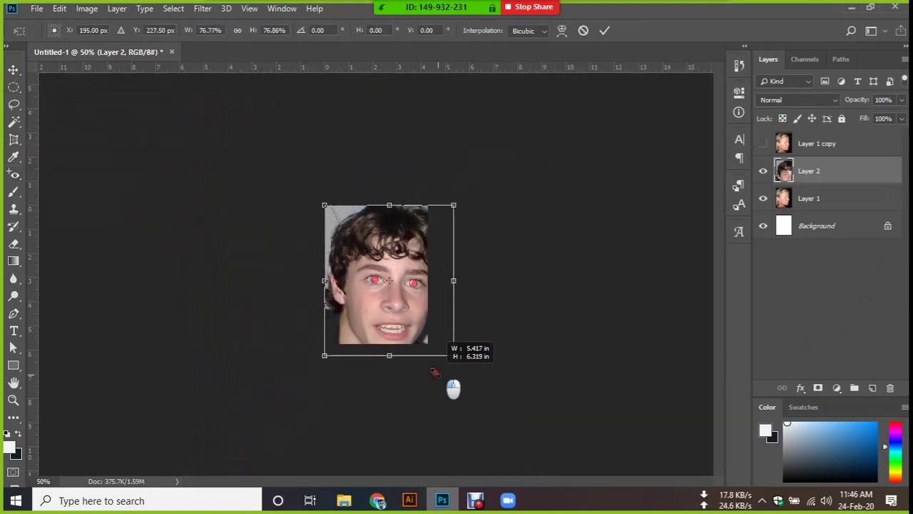
left_click_drag(495, 405, 408, 347)
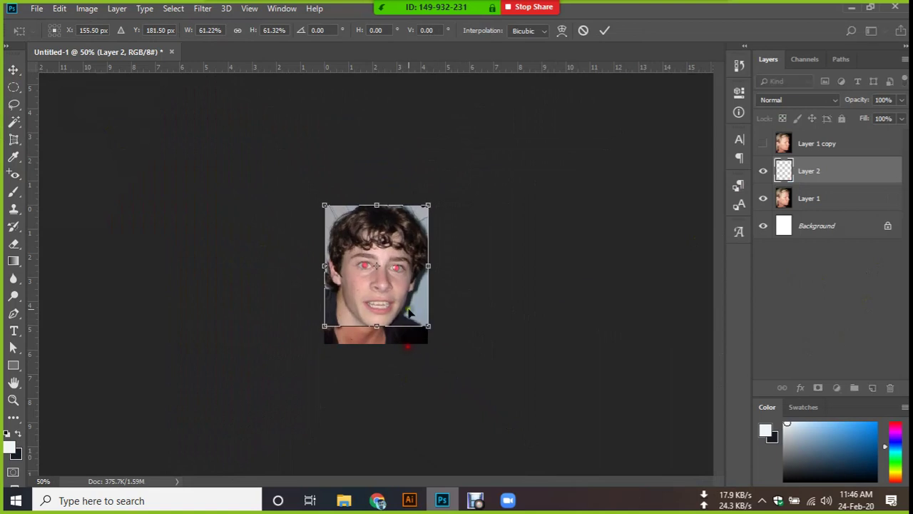
left_click_drag(403, 293, 403, 302)
left_click(605, 31)
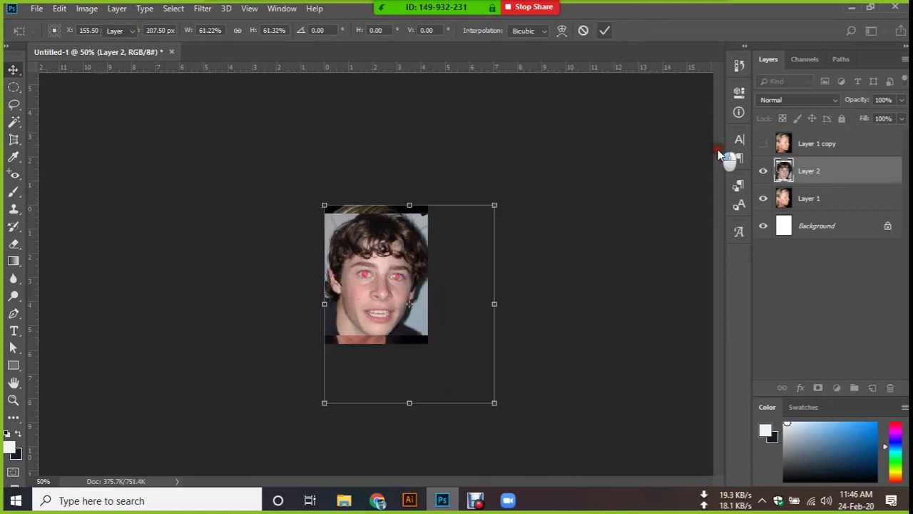
Hide the acne photo layer and zoom in on the boy's eyes with Layer 2 selected.
left_click(763, 199)
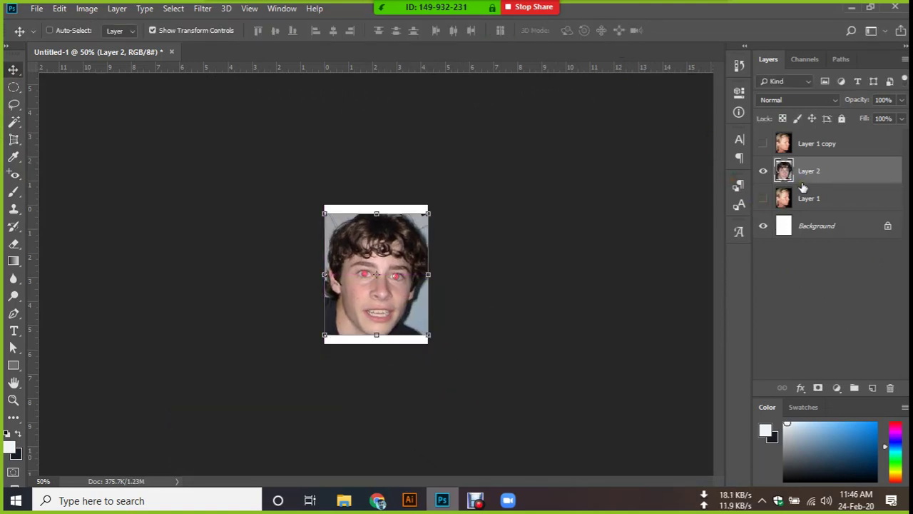
key("ctrl+0")
left_click(849, 291)
key("ctrl+plus")
key("ctrl+plus")
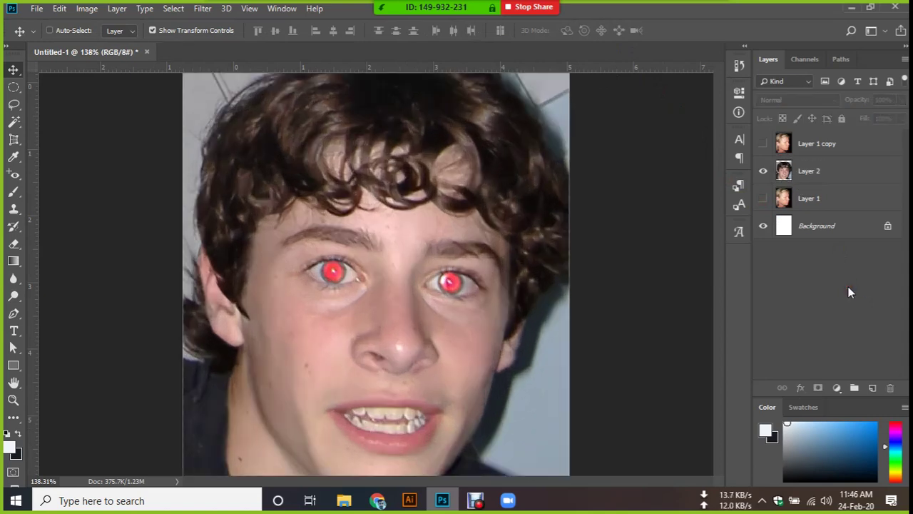
left_click(834, 175)
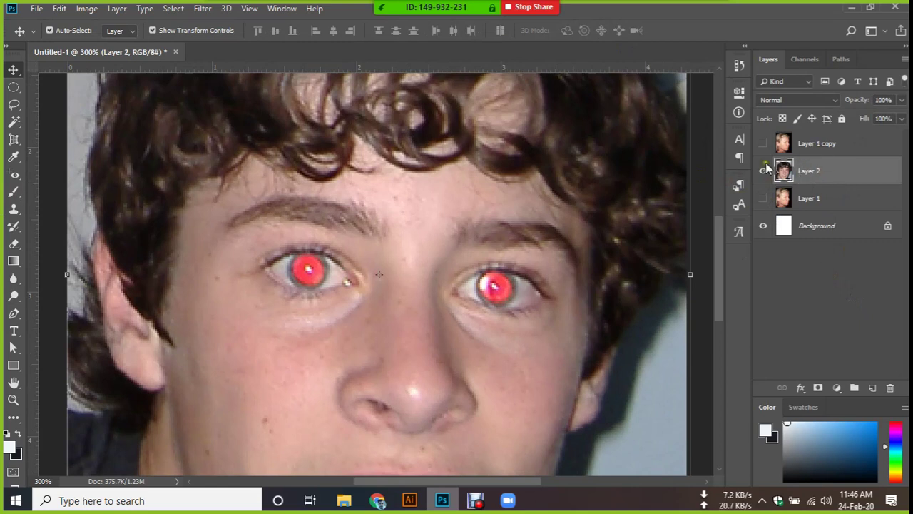
Correct the boy's left and right red pupils with the Red Eye Tool, then fit the photo on screen.
left_click(13, 174)
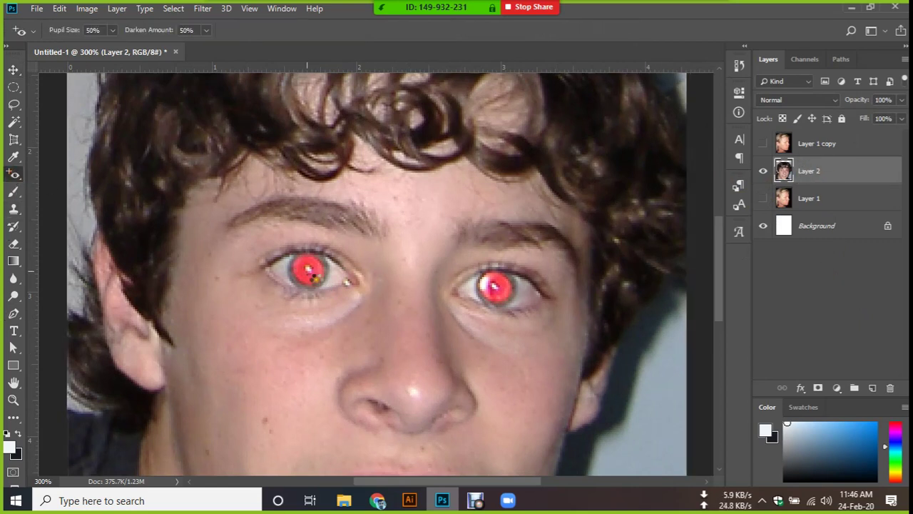
left_click(331, 318)
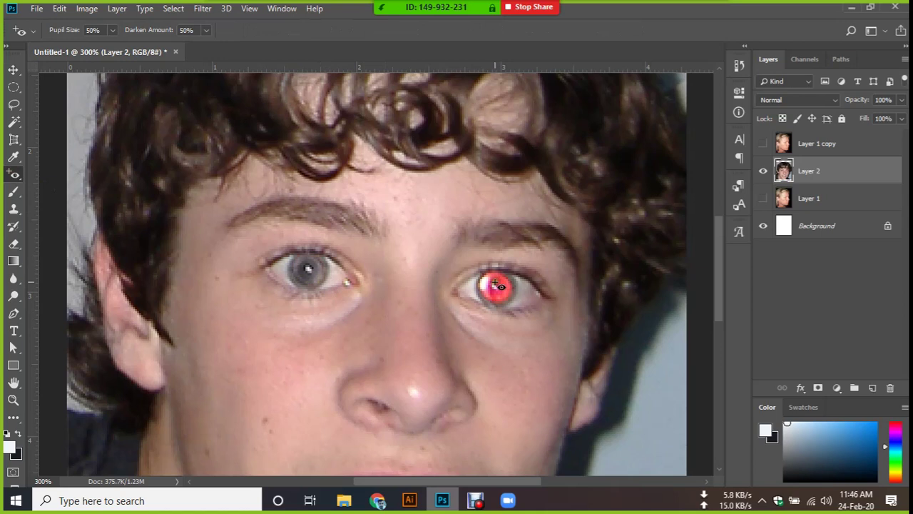
left_click(547, 291)
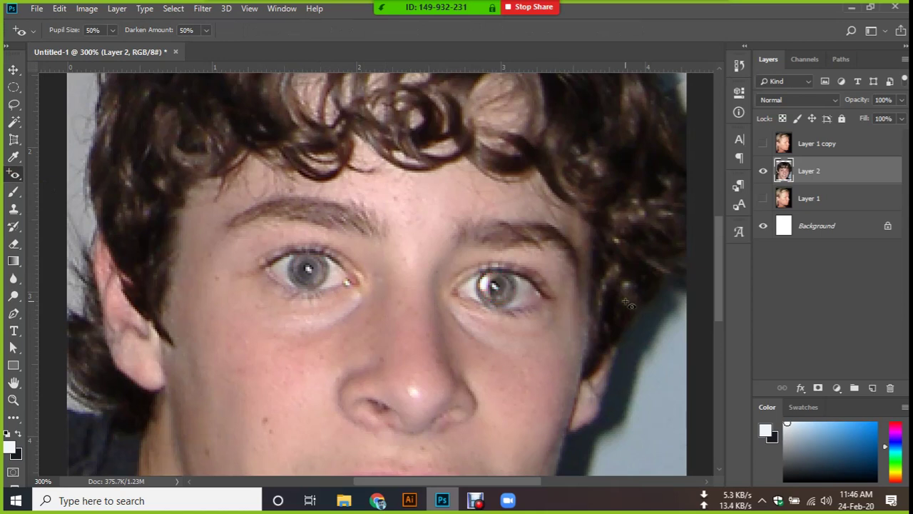
key("ctrl+0")
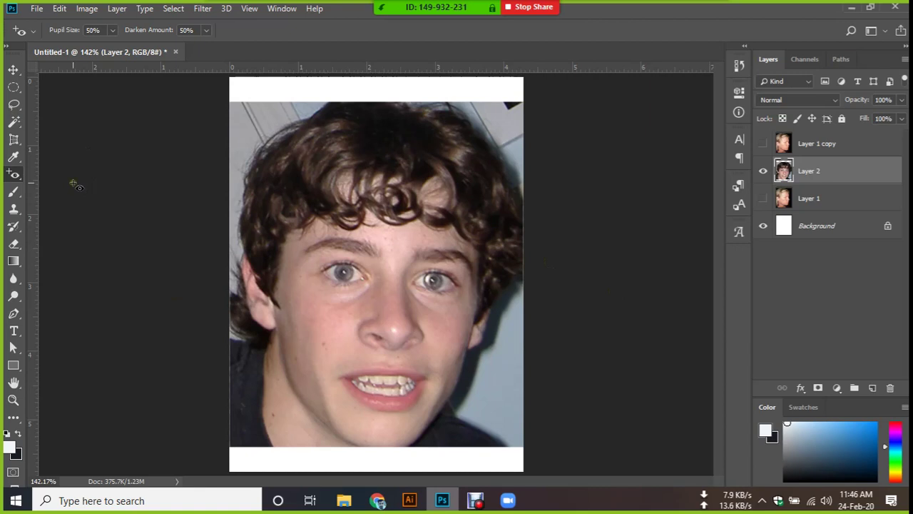
Show the woman's portrait layer, Layer 1 copy, and make it the working layer.
left_click(14, 69)
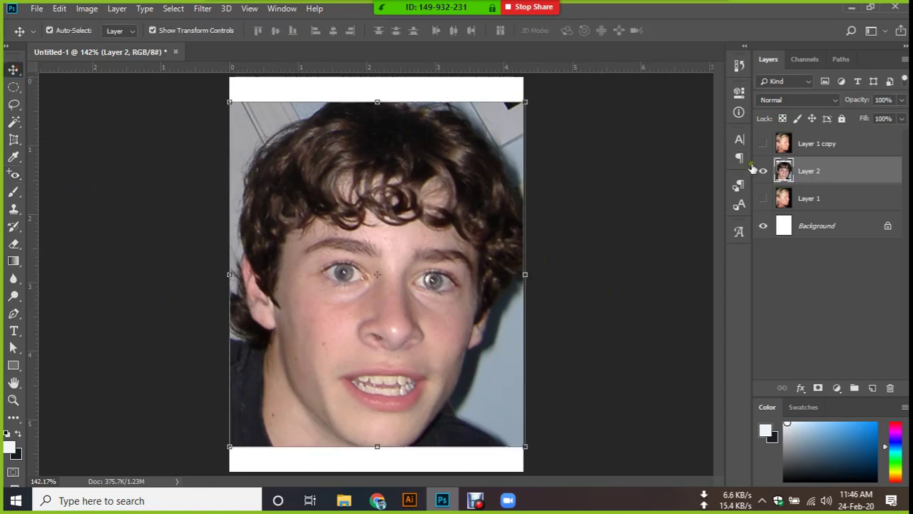
left_click(763, 144)
left_click(817, 145)
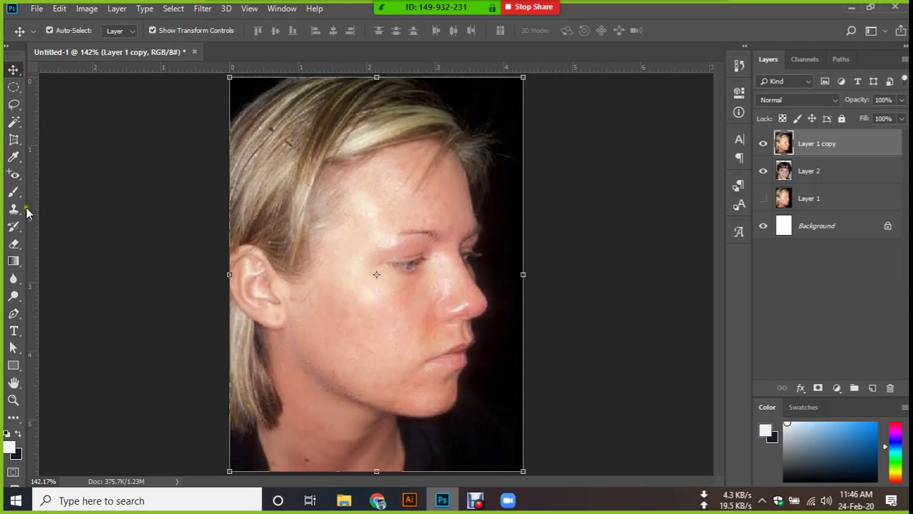
Look through the healing and blur tool groups, then select the Dodge tool.
left_click(14, 173)
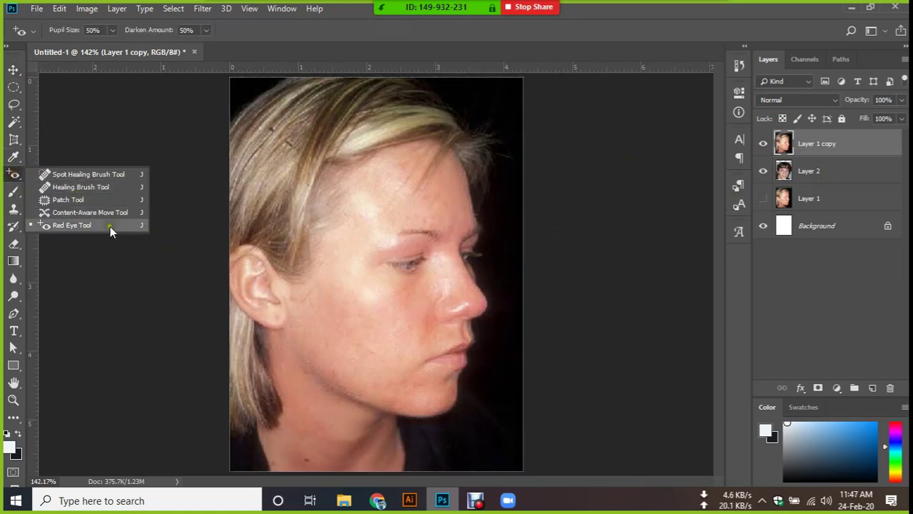
left_click(14, 181)
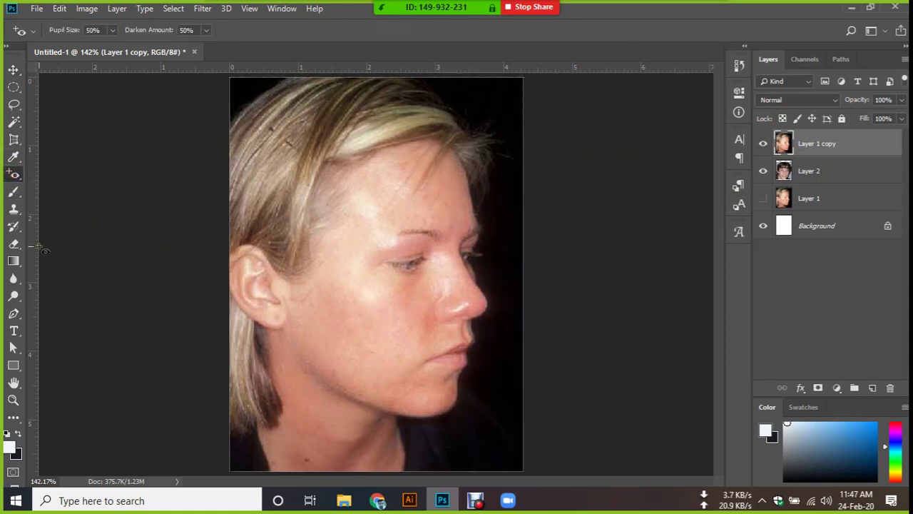
left_click(18, 419)
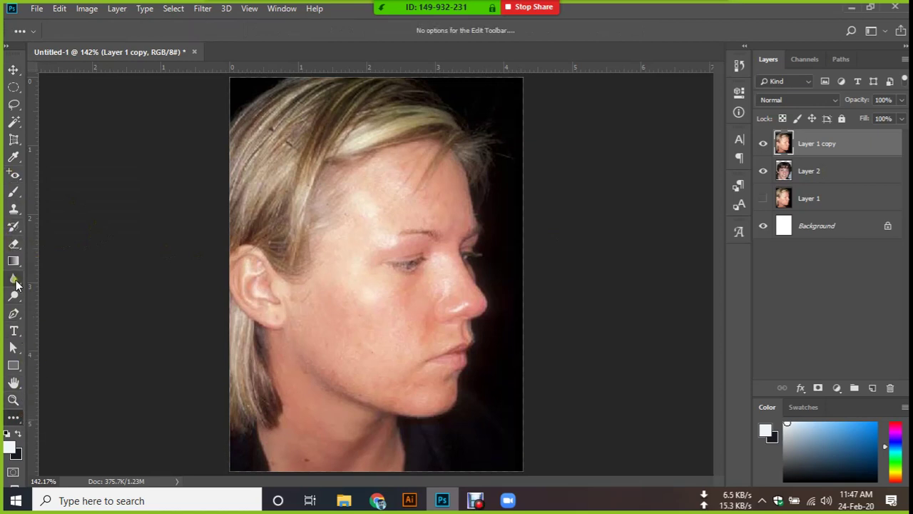
left_click(15, 279)
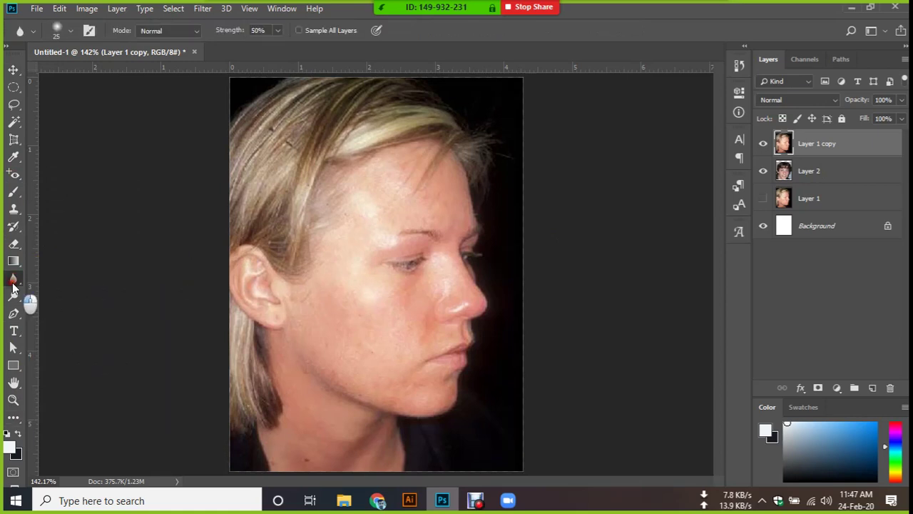
right_click(12, 285)
left_click(13, 287)
left_click(12, 296)
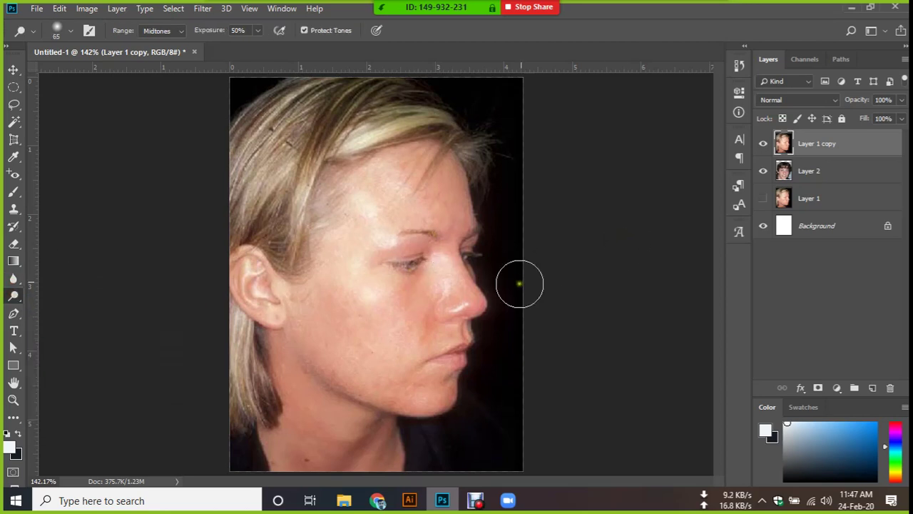
Zoom to 300% on the face and set the dodge brush size to 35.
key("ctrl+plus")
key("ctrl+plus")
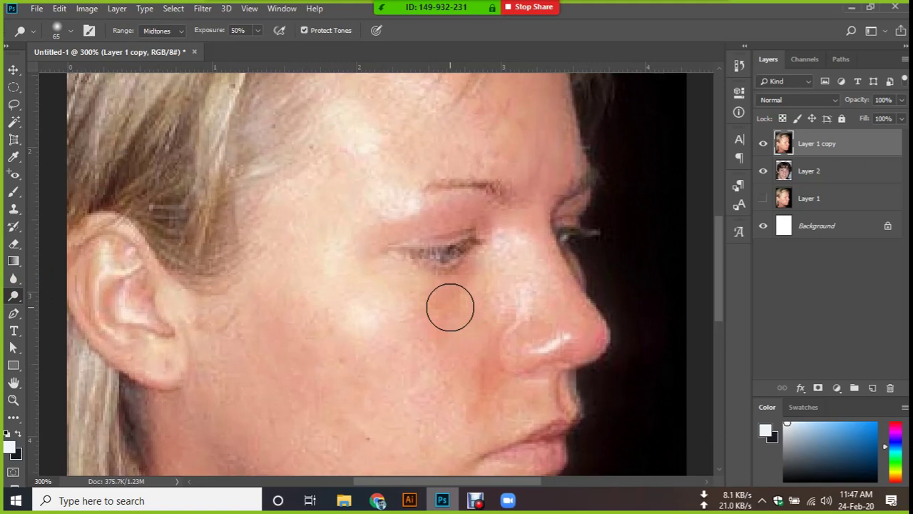
key("bracketleft")
key("bracketleft")
key("bracketleft")
key("bracketleft")
key("bracketleft")
key("bracketright")
key("bracketright")
key("bracketright")
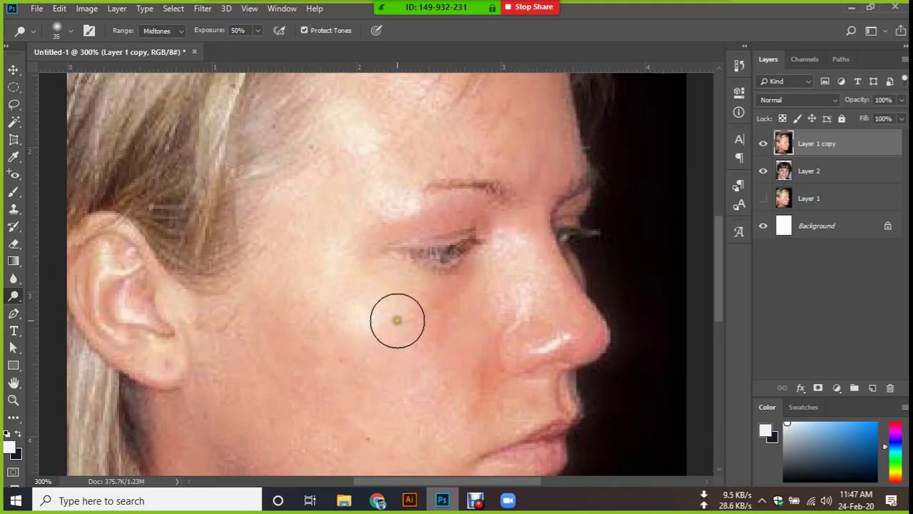
scroll(434, 322, "down", 3)
scroll(434, 322, "down", 3)
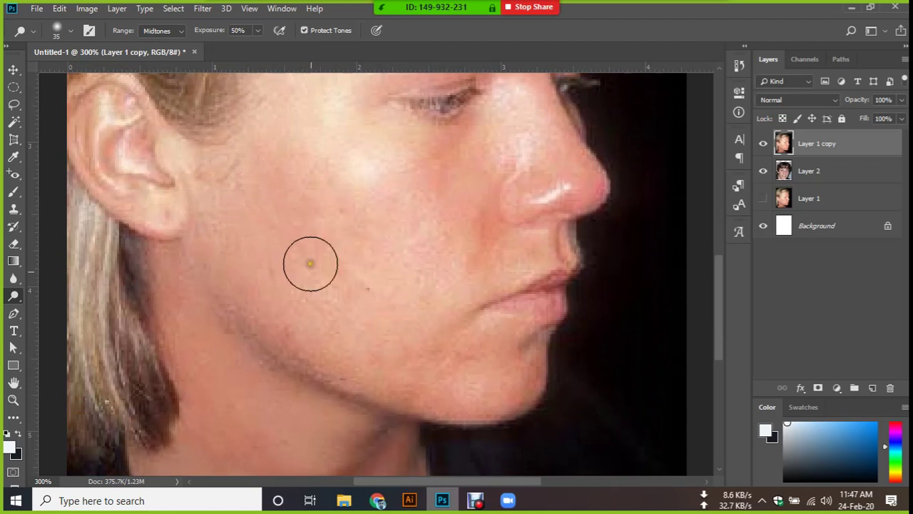
Dodge the cheek, jawline and chin to lighten the skin.
left_click_drag(251, 234, 484, 393)
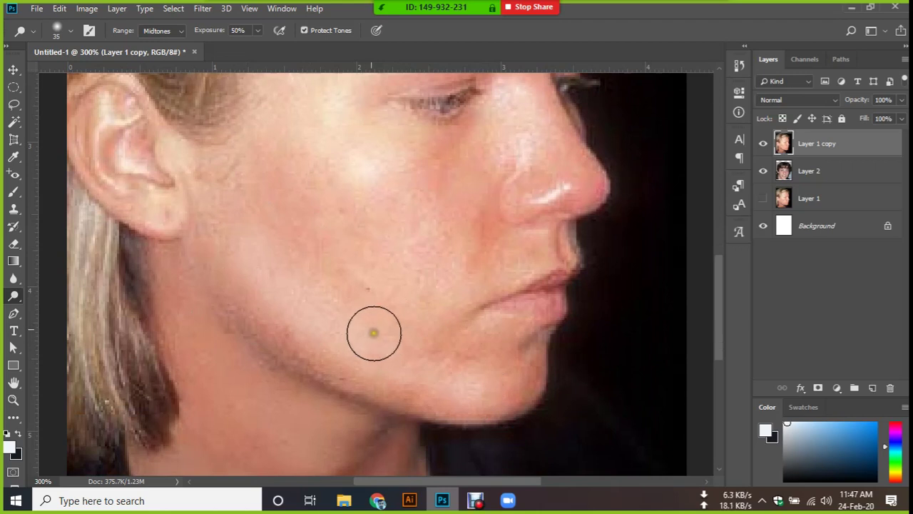
mouse_move(296, 247)
left_mouse_down()
mouse_move(353, 304)
mouse_move(541, 388)
mouse_move(259, 198)
mouse_move(526, 320)
left_mouse_up()
left_click(260, 191)
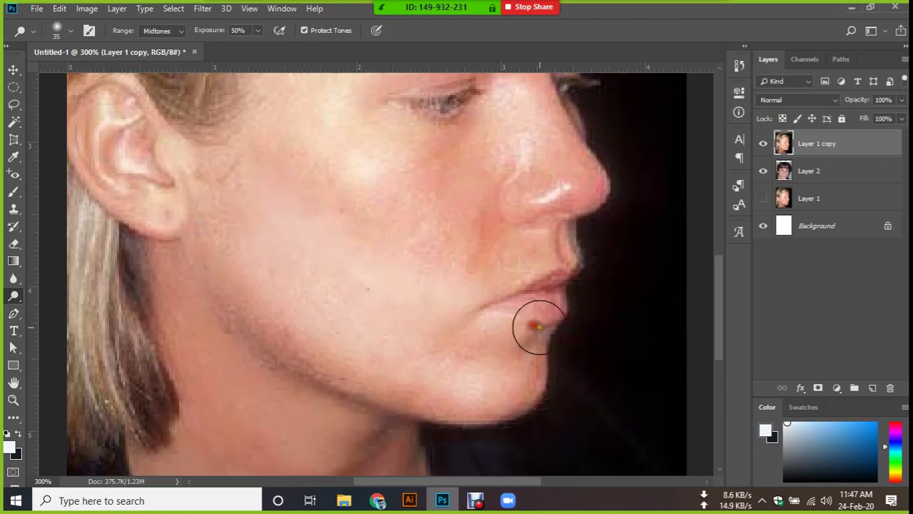
left_click(304, 188)
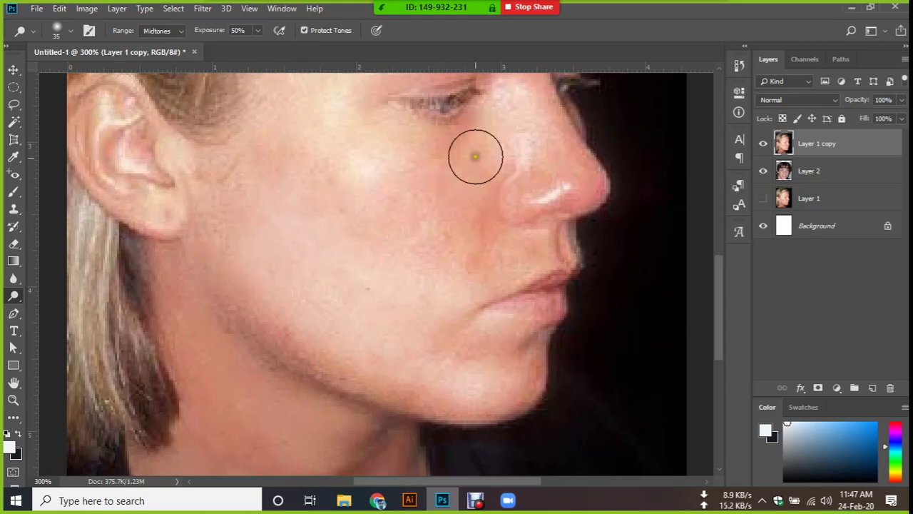
scroll(465, 159, "up", 2)
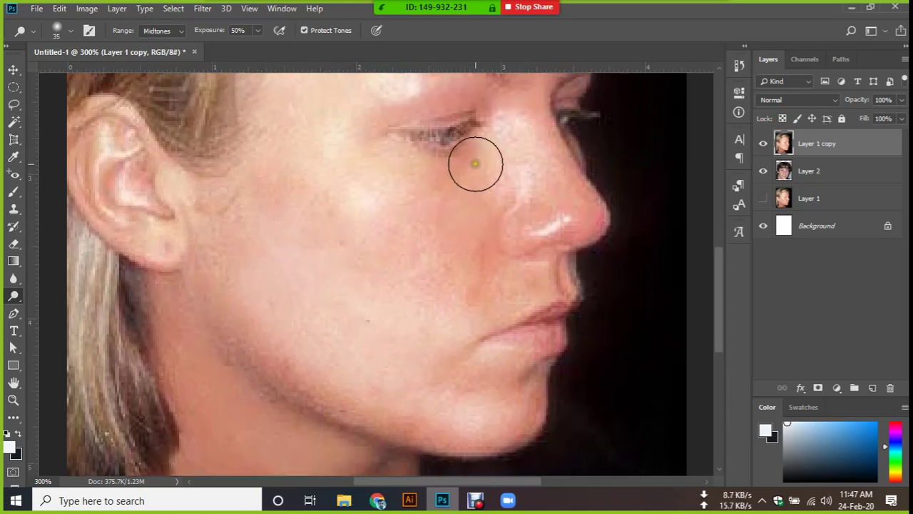
mouse_move(470, 165)
left_mouse_down()
mouse_move(279, 251)
mouse_move(510, 193)
mouse_move(381, 252)
mouse_move(500, 263)
mouse_move(335, 241)
mouse_move(401, 249)
left_mouse_up()
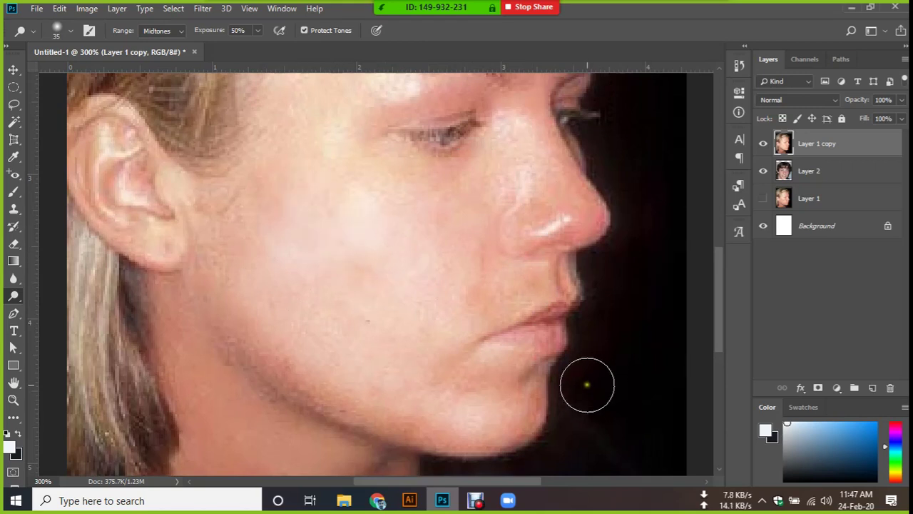
scroll(589, 379, "down", 4)
left_click_drag(259, 279, 499, 377)
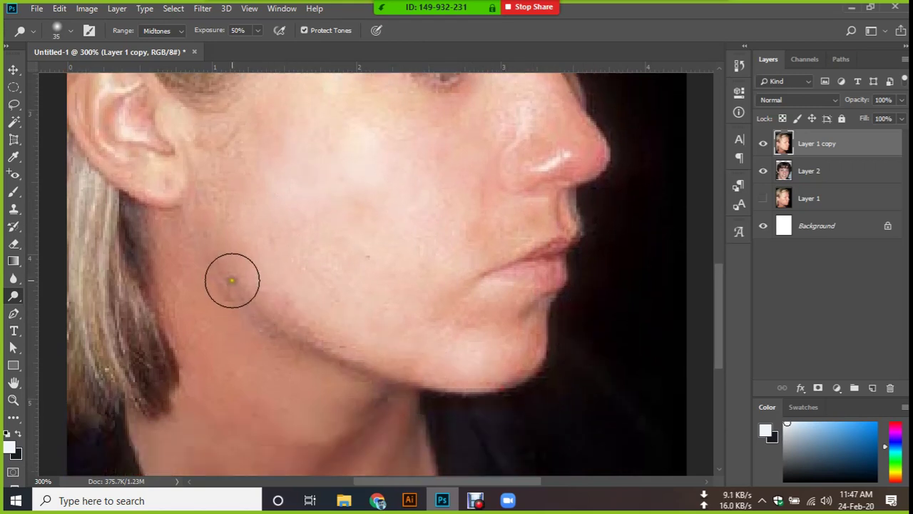
left_click_drag(233, 281, 591, 421)
left_click_drag(271, 267, 520, 430)
mouse_move(224, 257)
left_mouse_down()
mouse_move(512, 380)
mouse_move(499, 371)
left_mouse_up()
left_click_drag(255, 238, 418, 330)
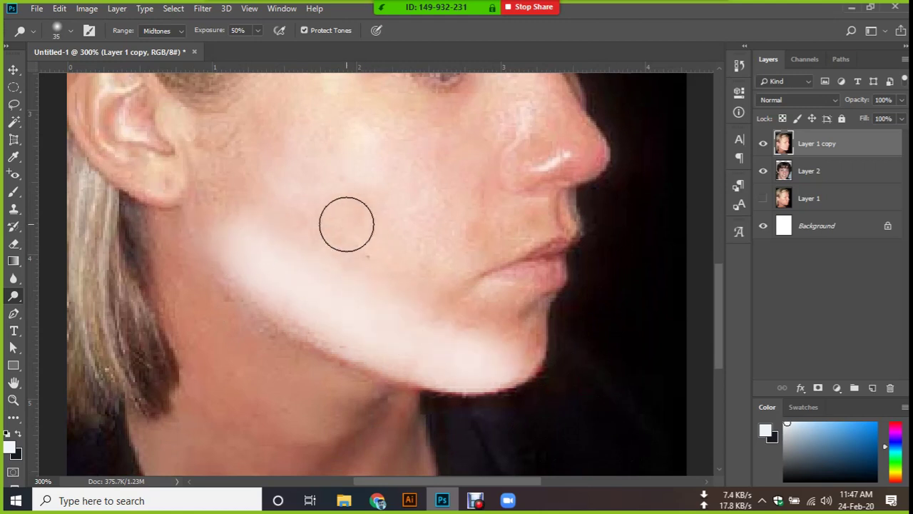
Undo the heavy jaw dodging, lighten only the cheek below the eye, and switch to Burn.
key("ctrl+z")
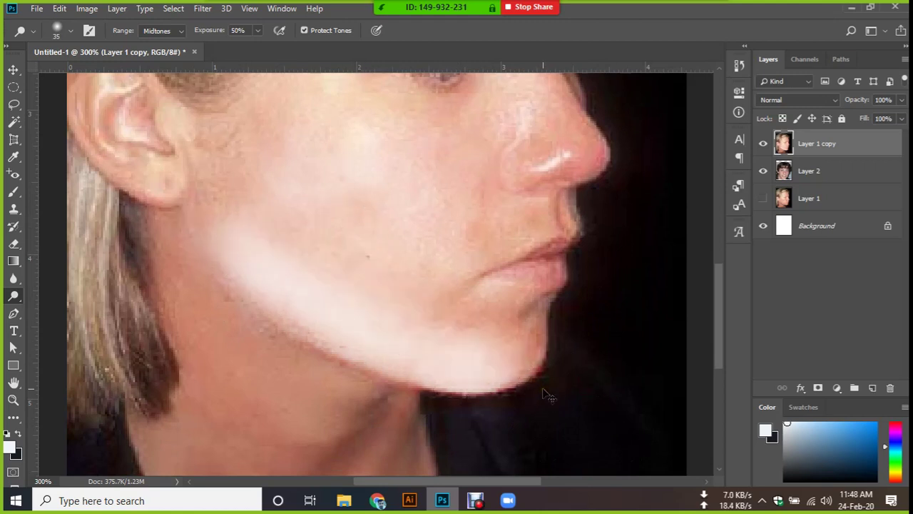
key("ctrl+z")
key("ctrl+z")
key("ctrl+z")
key("ctrl+z")
key("ctrl+z")
key("ctrl+z")
key("ctrl+z")
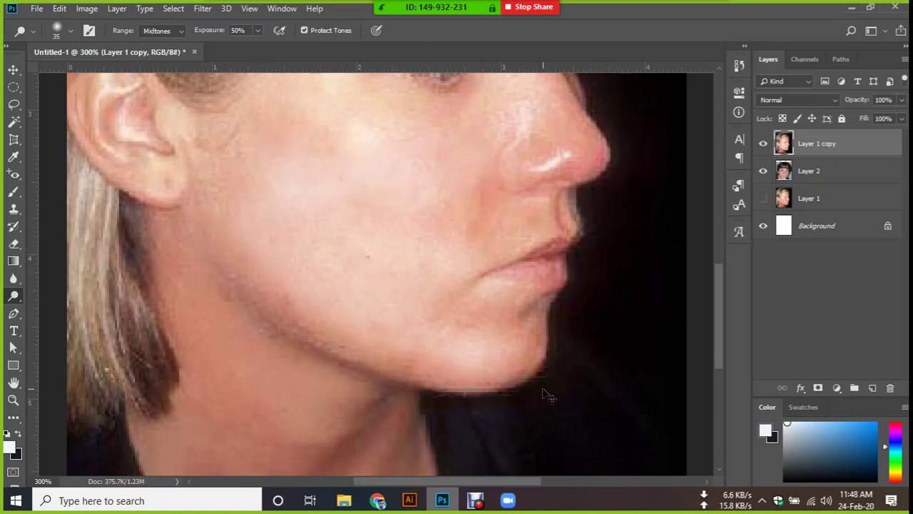
key("ctrl+z")
key("ctrl+z")
key("ctrl+z")
key("ctrl+z")
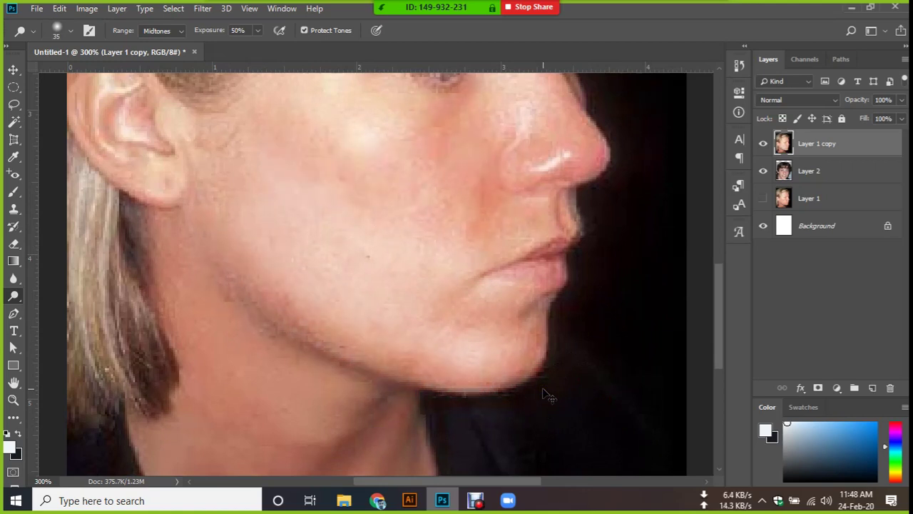
key("ctrl+z")
key("ctrl+z")
key("ctrl+z")
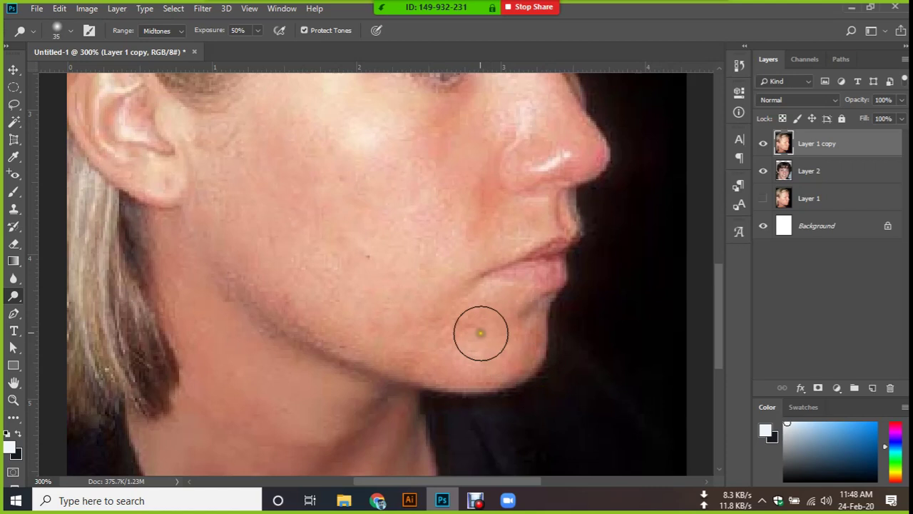
scroll(495, 348, "up", 3)
scroll(477, 329, "down", 1)
scroll(477, 330, "down", 1)
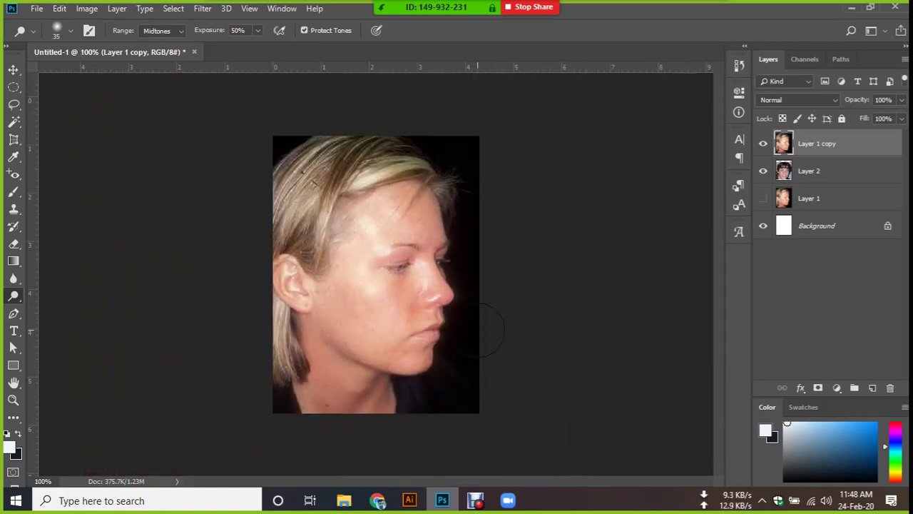
scroll(488, 330, "up", 2)
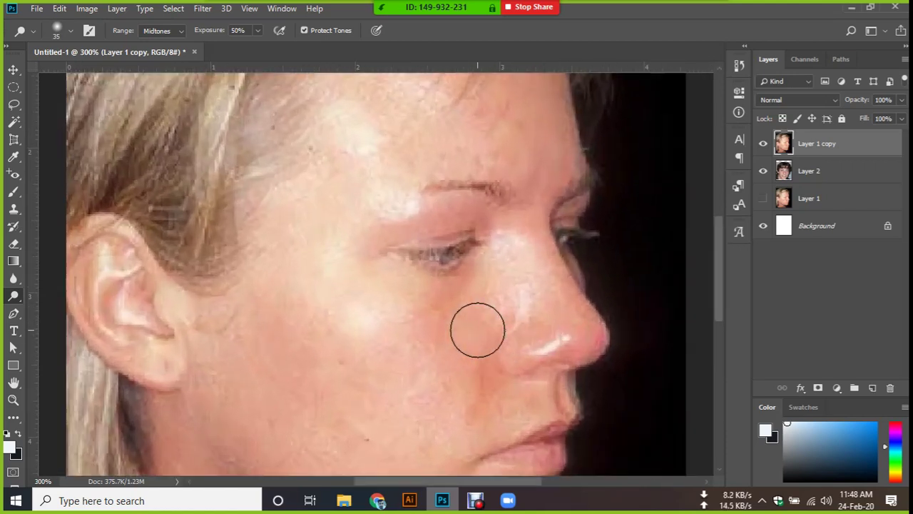
scroll(471, 325, "down", 3)
mouse_move(311, 273)
left_mouse_down()
mouse_move(376, 263)
mouse_move(384, 245)
mouse_move(355, 234)
left_mouse_up()
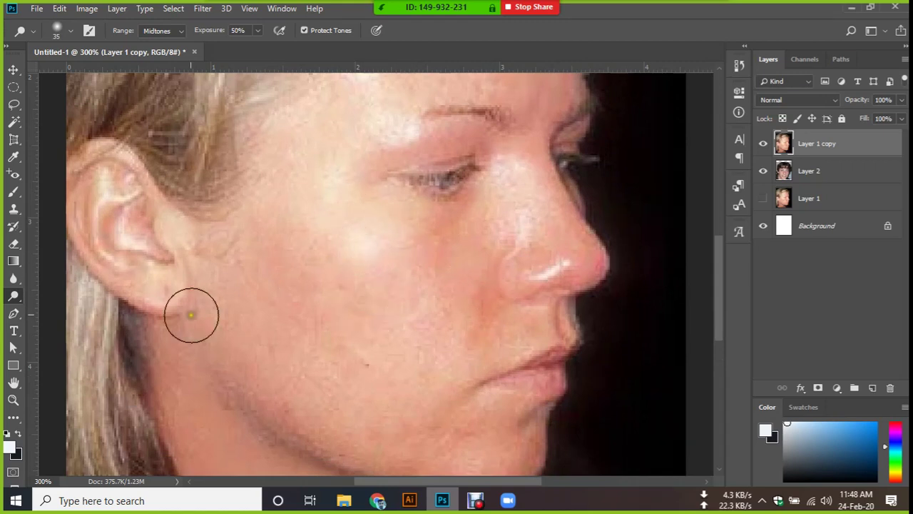
right_click(14, 298)
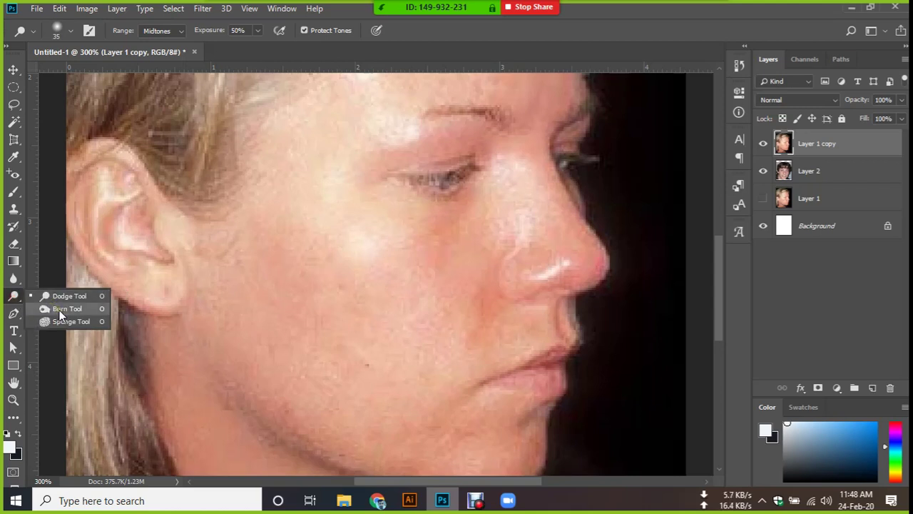
left_click(60, 308)
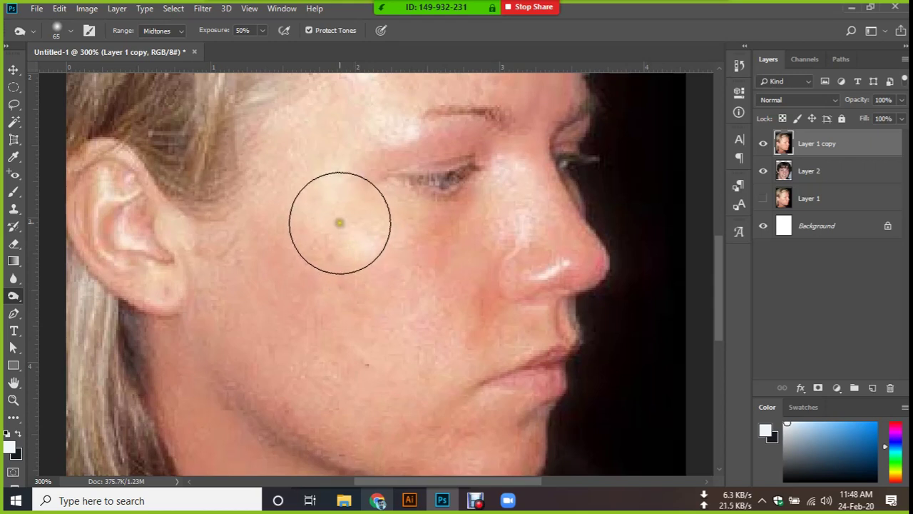
Burn the cheek with several strokes to darken the skin.
left_click_drag(338, 221, 431, 272)
scroll(390, 407, "down", 1)
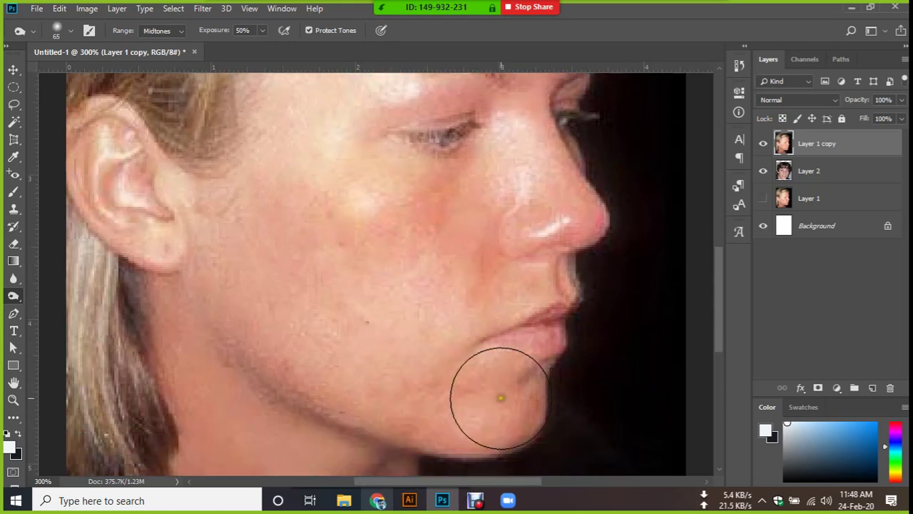
scroll(490, 398, "up", 1)
scroll(332, 271, "up", 2)
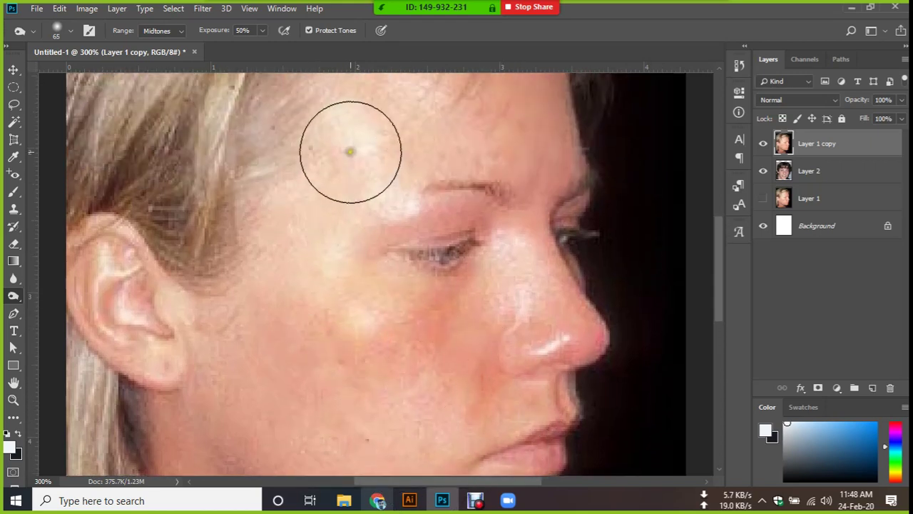
scroll(385, 246, "down", 2)
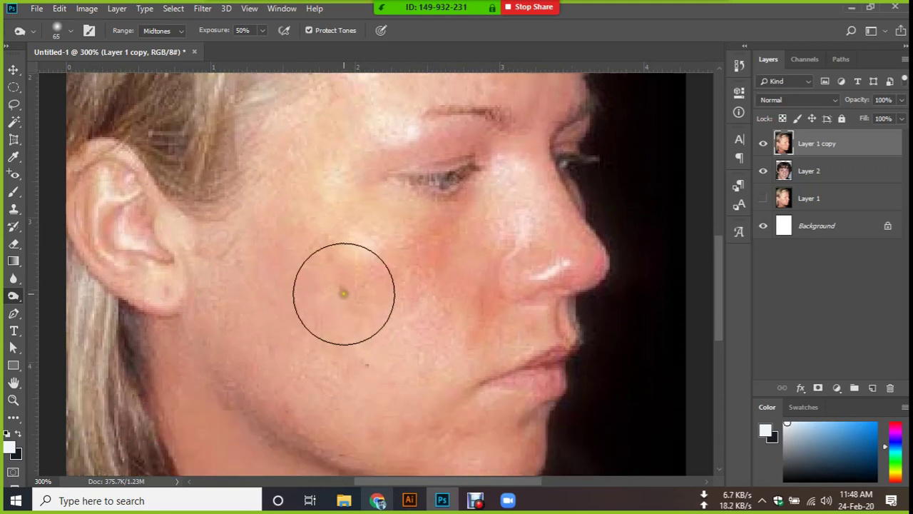
scroll(380, 363, "down", 2)
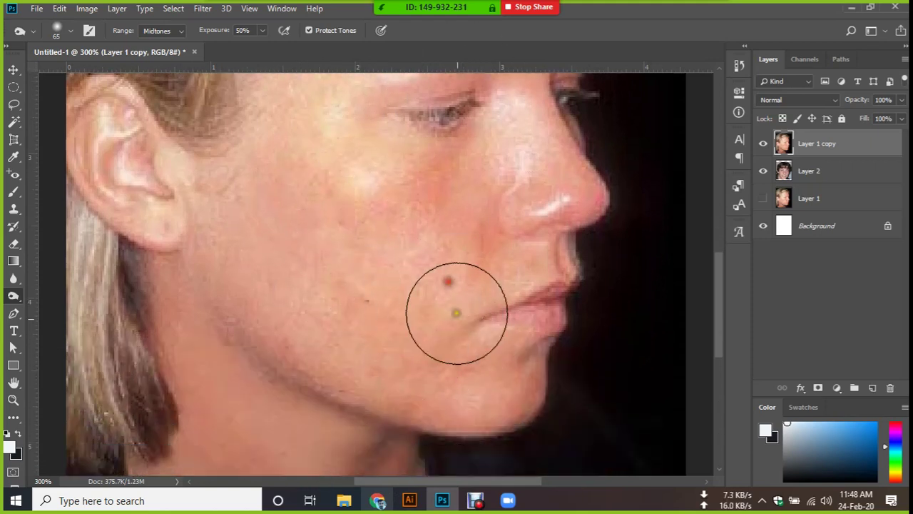
scroll(295, 350, "up", 2)
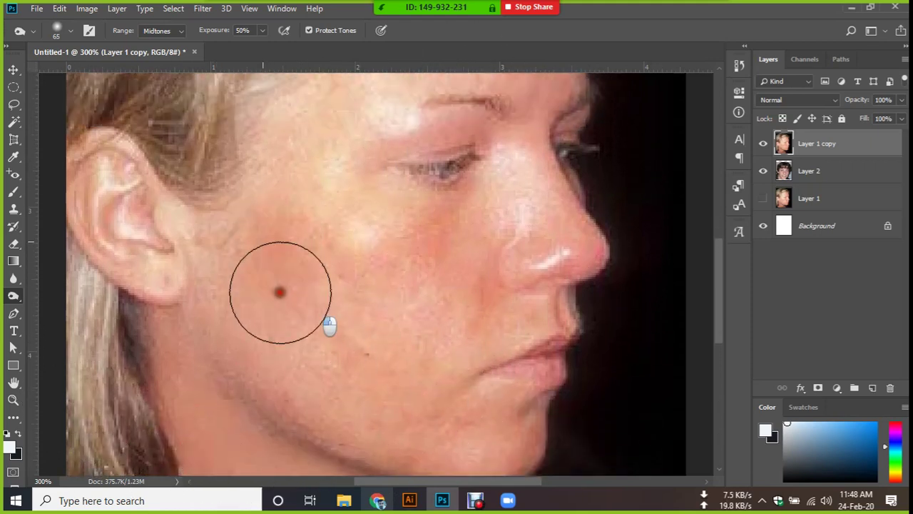
mouse_move(454, 265)
left_mouse_down()
mouse_move(367, 351)
mouse_move(193, 255)
mouse_move(534, 371)
left_mouse_up()
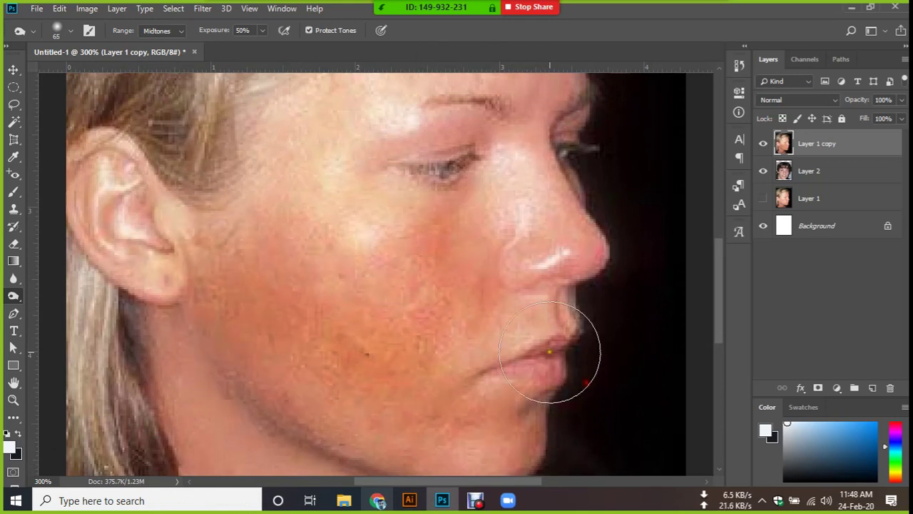
scroll(500, 348, "down", 2)
left_click_drag(280, 312, 459, 373)
Burn the lower face, forehead and temple darker.
scroll(142, 377, "up", 2)
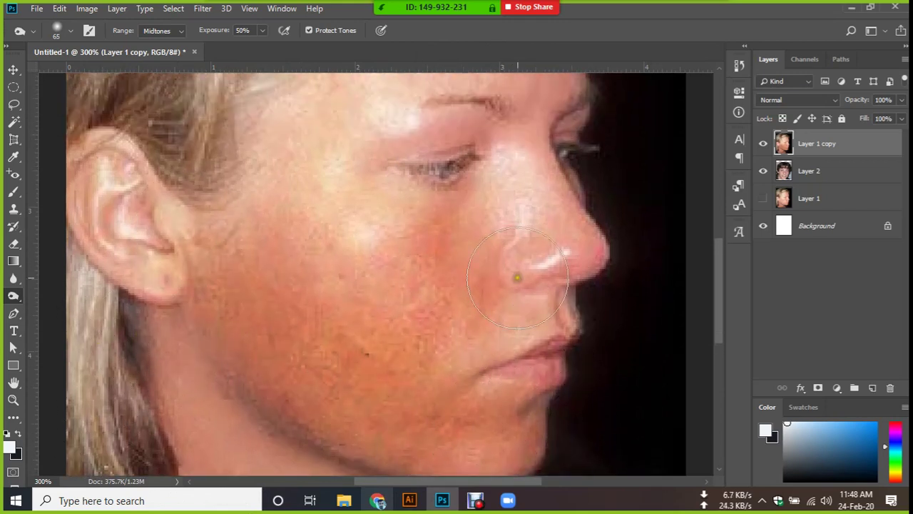
scroll(214, 286, "up", 2)
mouse_move(297, 212)
left_mouse_down()
mouse_move(265, 363)
mouse_move(363, 188)
mouse_move(561, 326)
left_mouse_up()
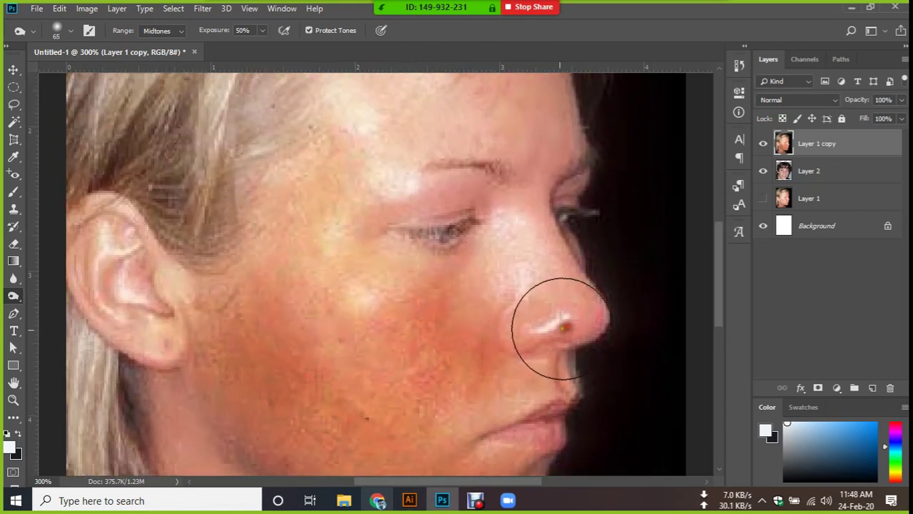
scroll(386, 306, "up", 2)
mouse_move(375, 204)
left_mouse_down()
mouse_move(550, 122)
mouse_move(300, 245)
left_mouse_up()
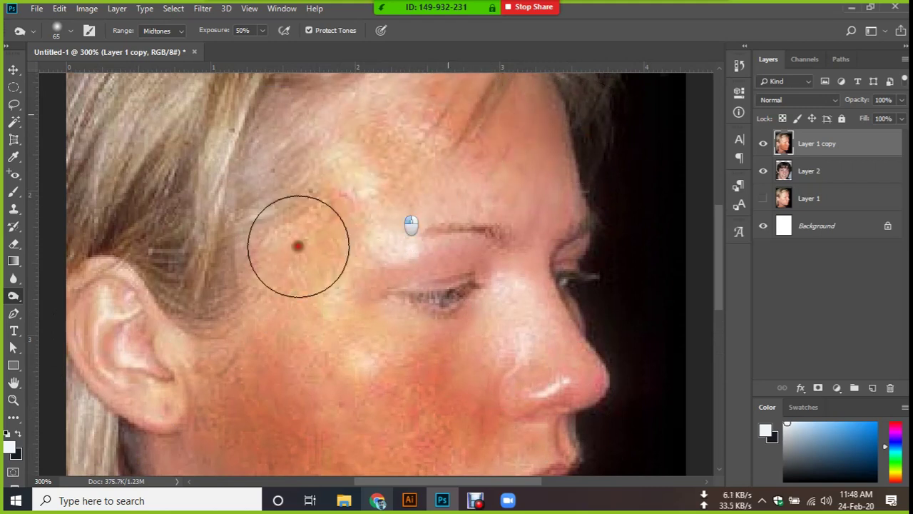
mouse_move(409, 162)
left_mouse_down()
mouse_move(485, 221)
mouse_move(433, 379)
left_mouse_up()
scroll(393, 338, "down", 2)
mouse_move(353, 300)
left_mouse_down()
mouse_move(392, 358)
mouse_move(499, 402)
left_mouse_up()
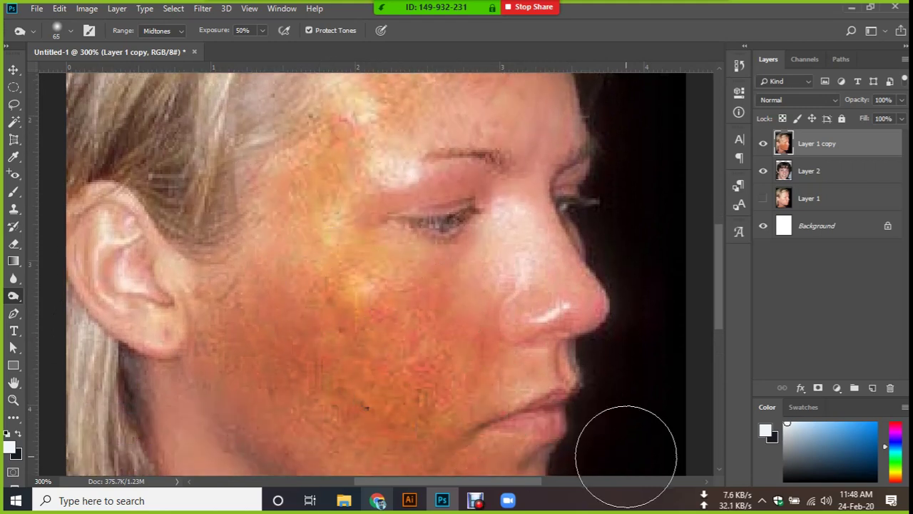
Zoom out to view the whole photo and undo most of the burn strokes.
key("ctrl+1")
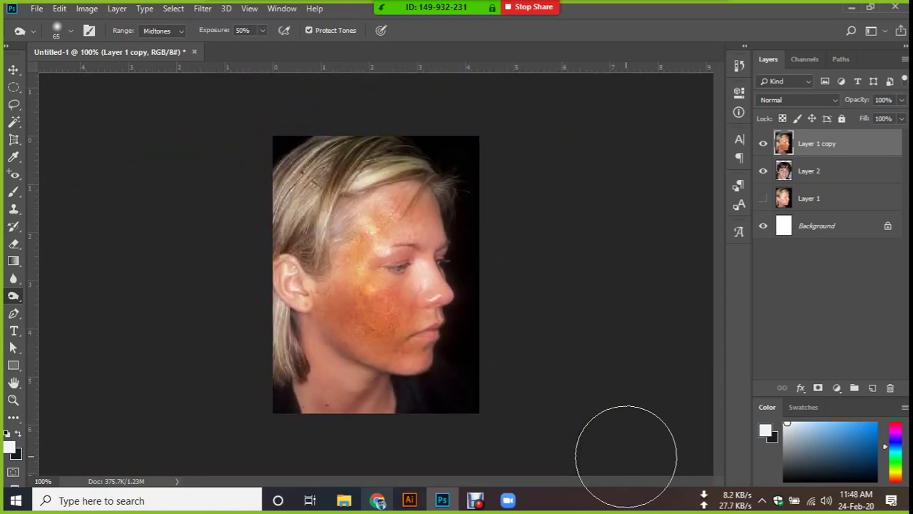
key("ctrl+z")
key("ctrl+shift+z")
key("ctrl+z")
key("ctrl+z")
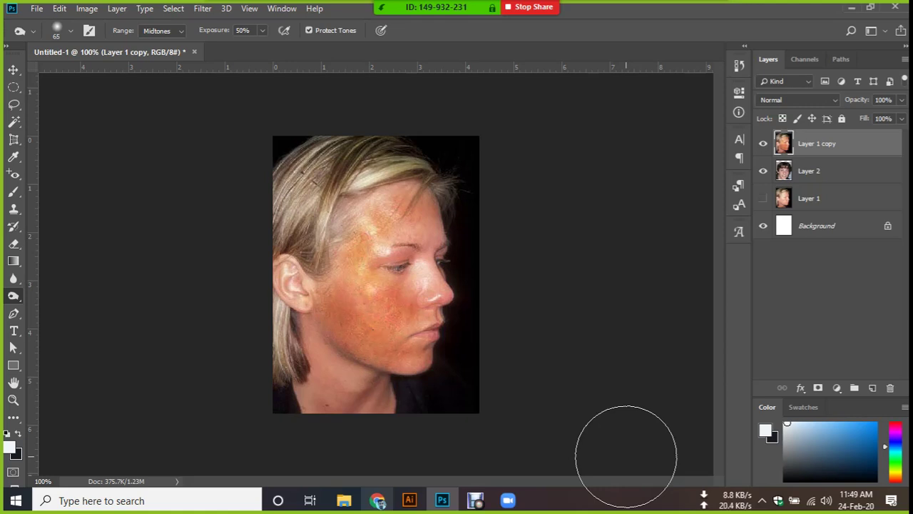
key("ctrl+z")
key("ctrl+z")
key("ctrl+z")
key("ctrl+z")
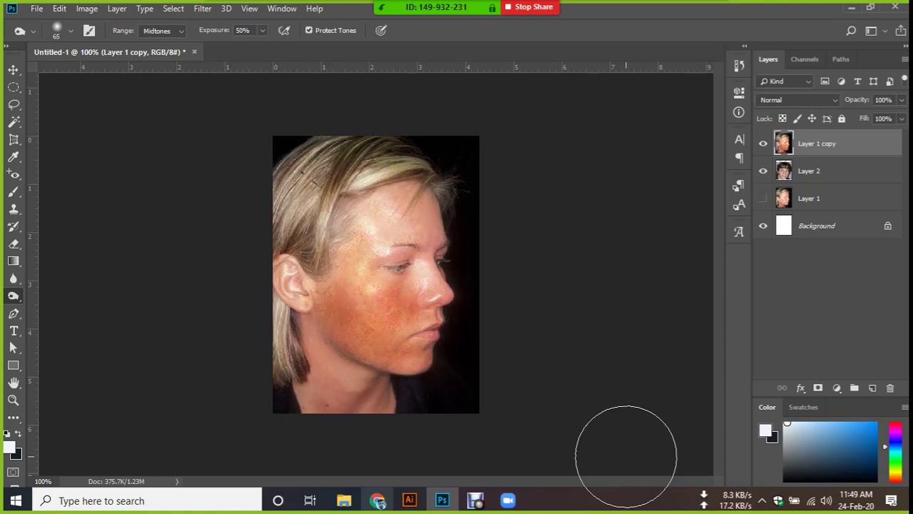
key("ctrl+z")
key("ctrl+z")
key("ctrl+z")
key("ctrl+z")
key("ctrl+z")
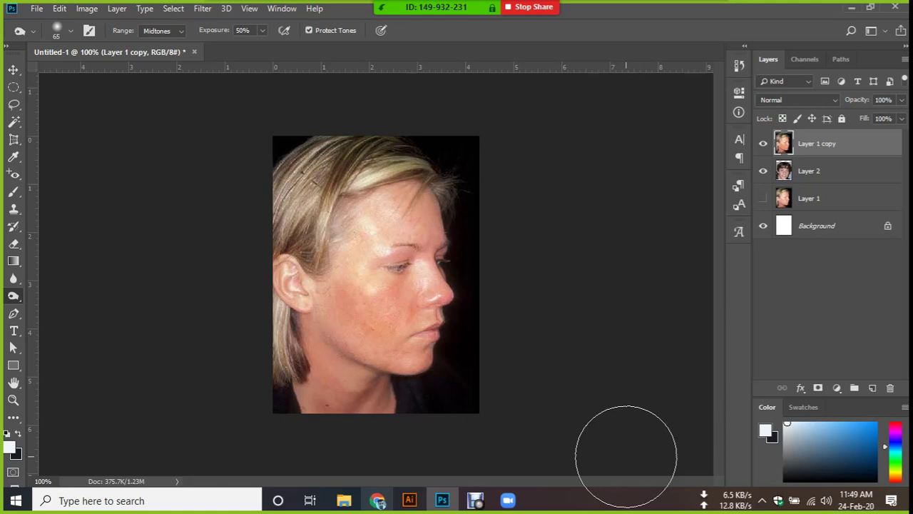
key("ctrl+z")
key("ctrl+z")
key("ctrl+z")
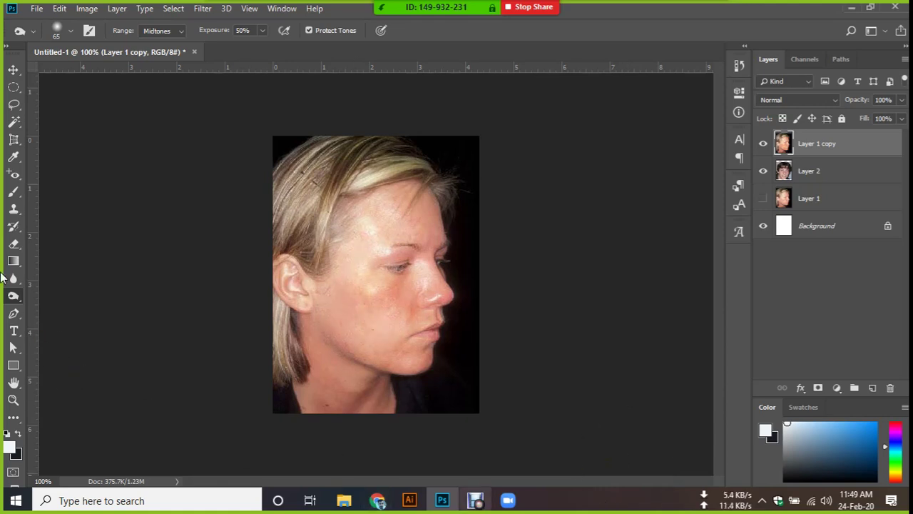
left_click(13, 296)
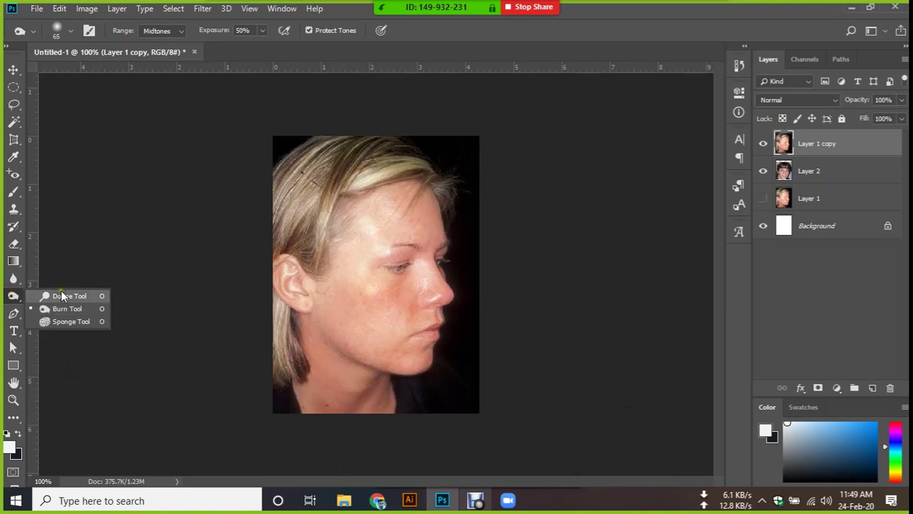
Switch back to the Dodge tool and magnify the cheek to 400%.
left_click(61, 297)
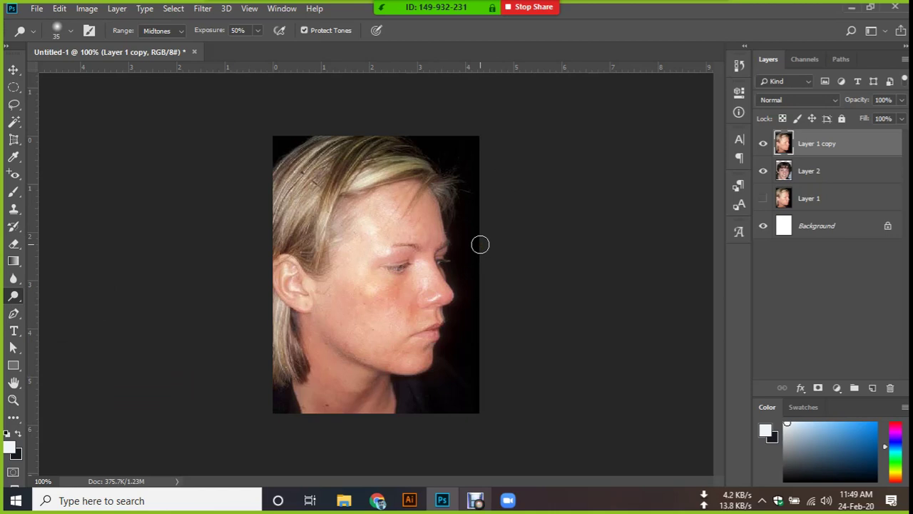
key("ctrl+plus")
key("ctrl+plus")
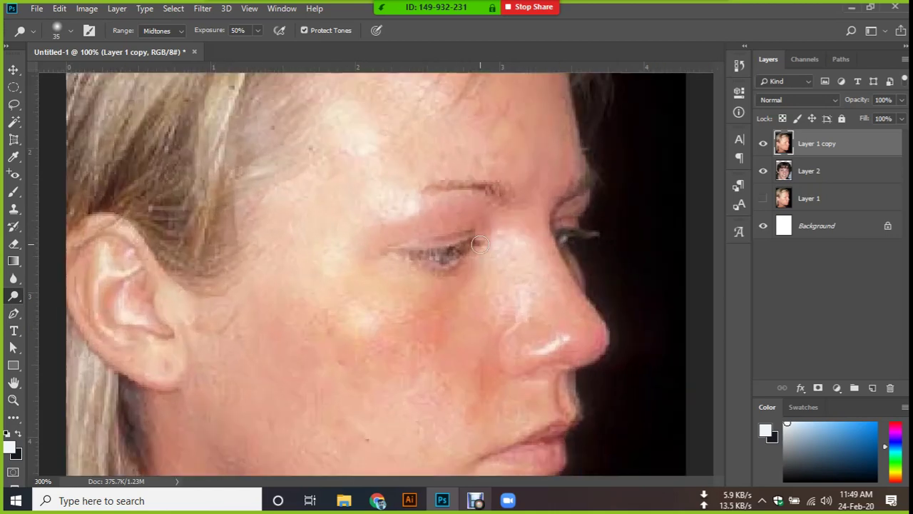
key("ctrl+plus")
scroll(353, 429, "down", 3)
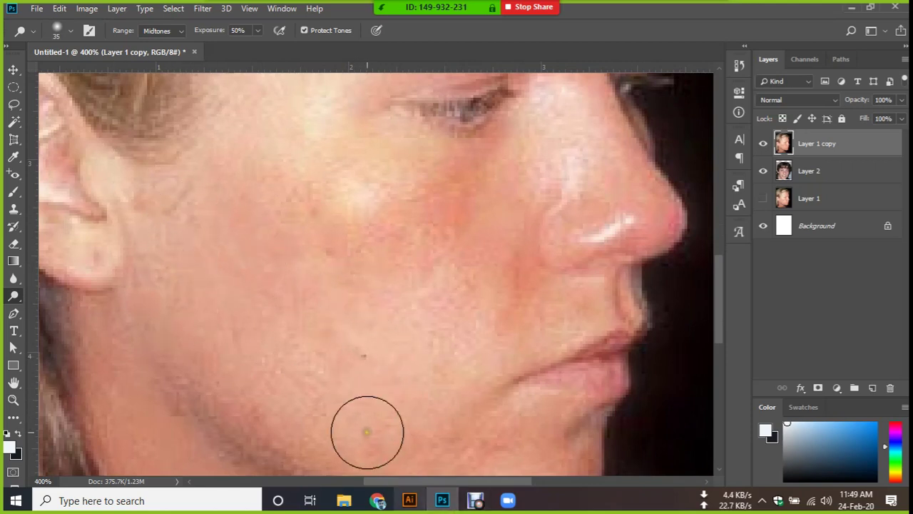
Pick the Blur tool for the cheek and jaw skin, then fit the whole portrait on screen.
right_click(15, 278)
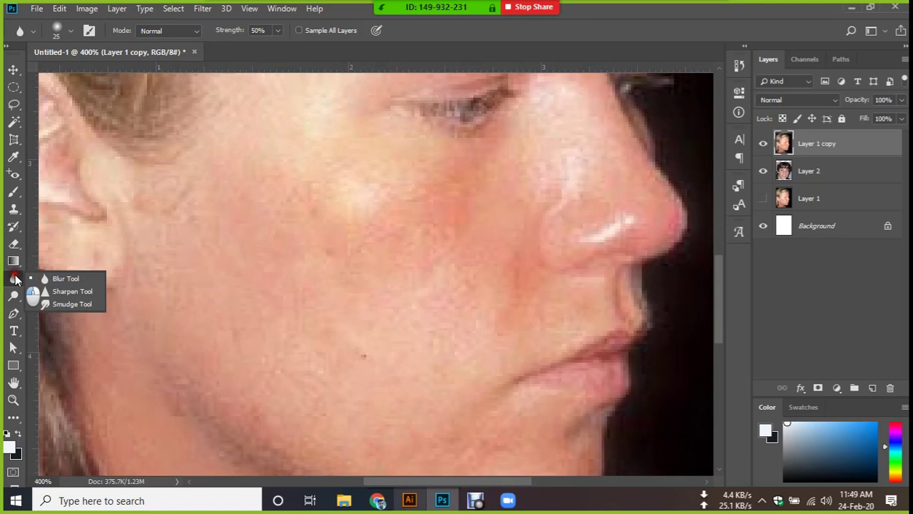
left_click(57, 276)
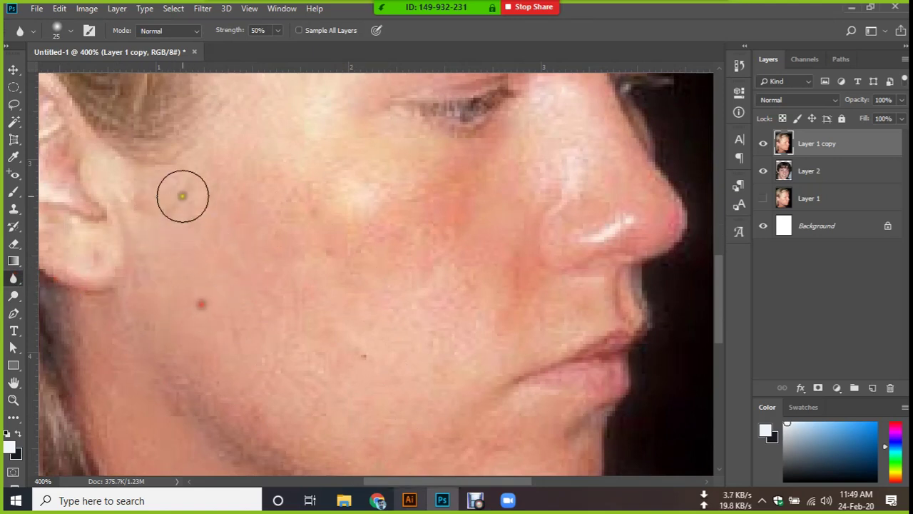
scroll(214, 274, "down", 3)
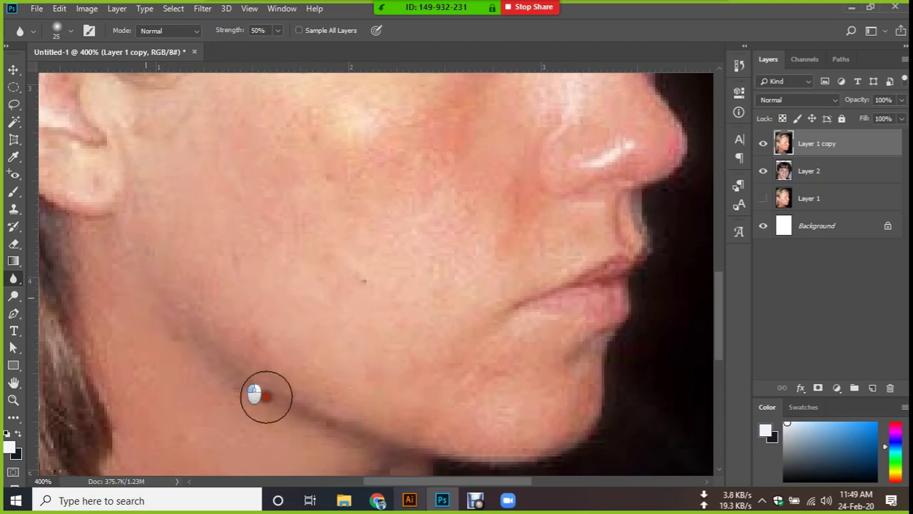
scroll(430, 390, "down", 3)
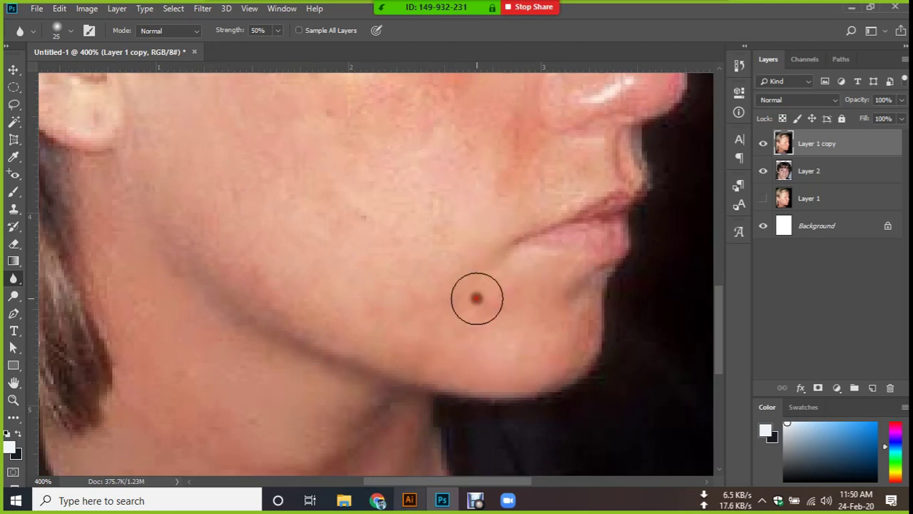
key("ctrl+0")
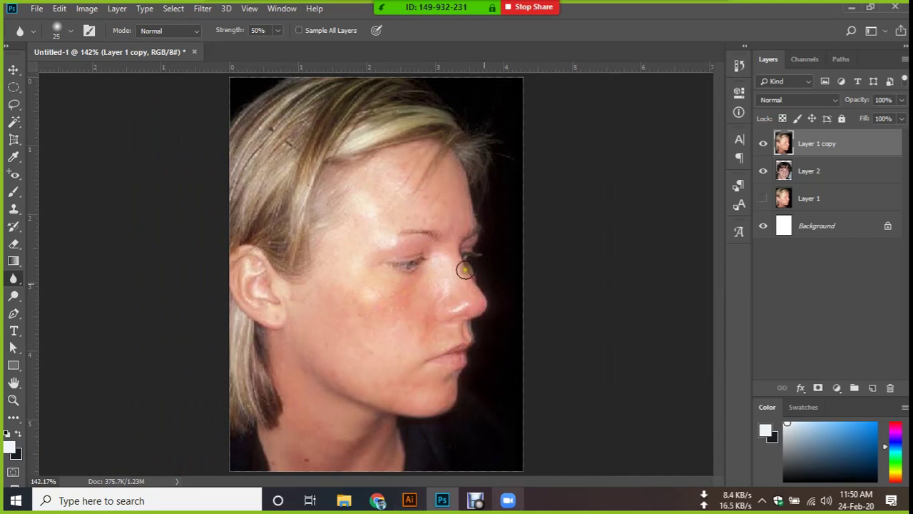
Save the portrait to the Desktop as Edit.psd in Photoshop format with maximum compatibility.
left_click(11, 67)
left_click(149, 187)
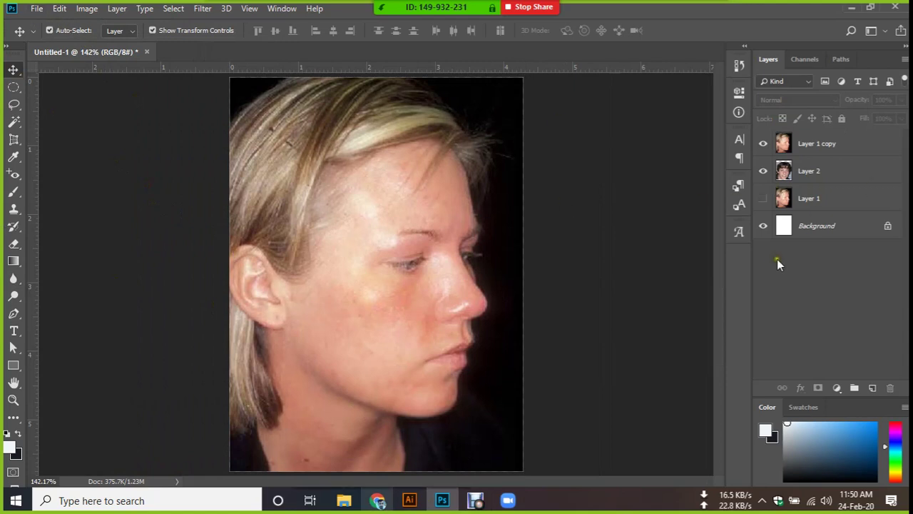
left_click(36, 8)
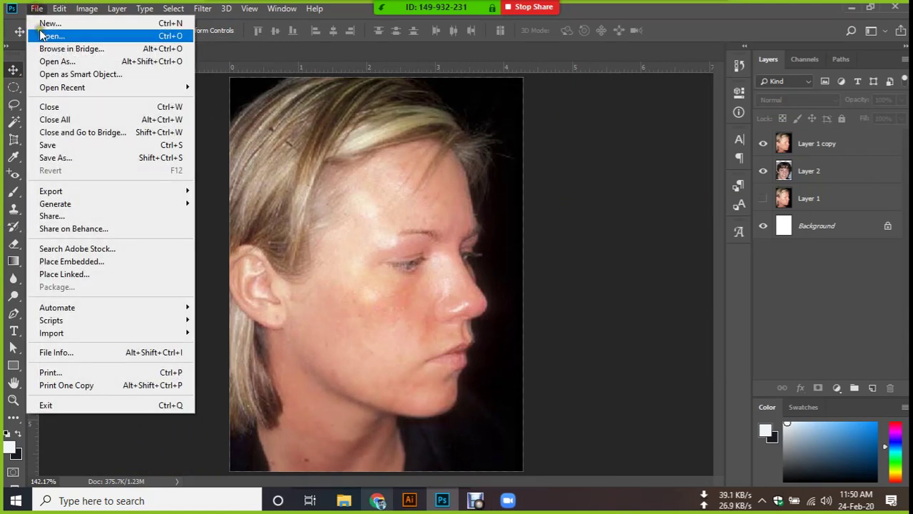
left_click(73, 147)
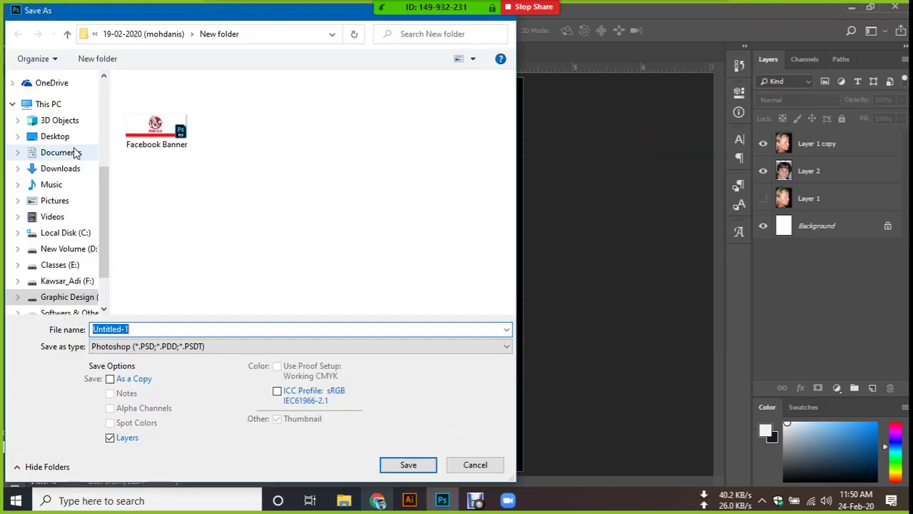
left_click(56, 139)
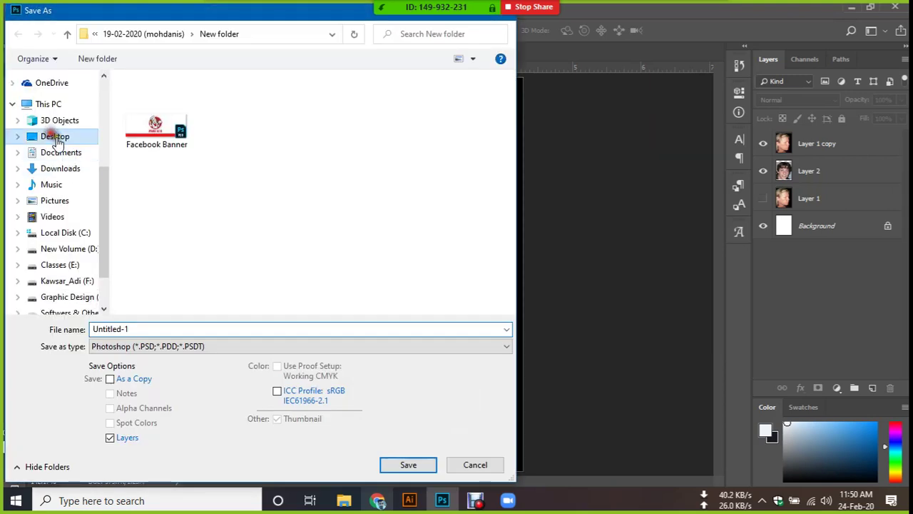
left_click(237, 331)
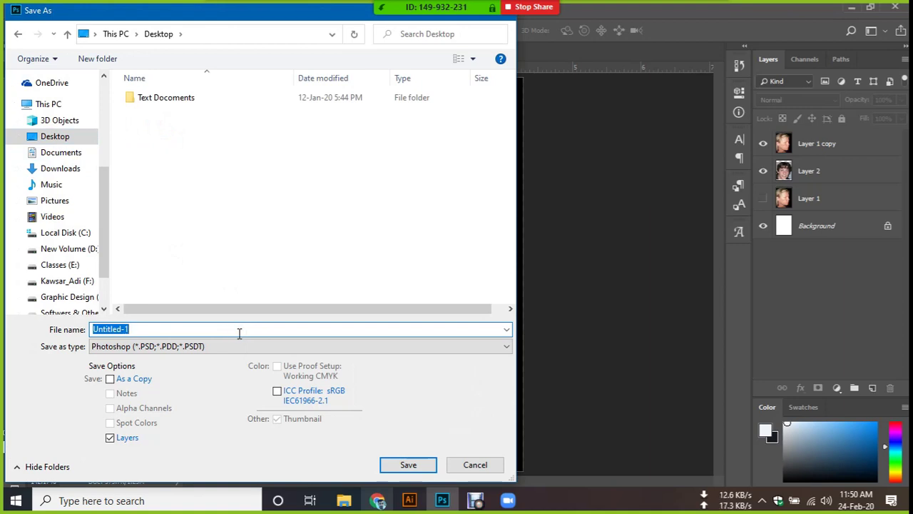
type("Edit")
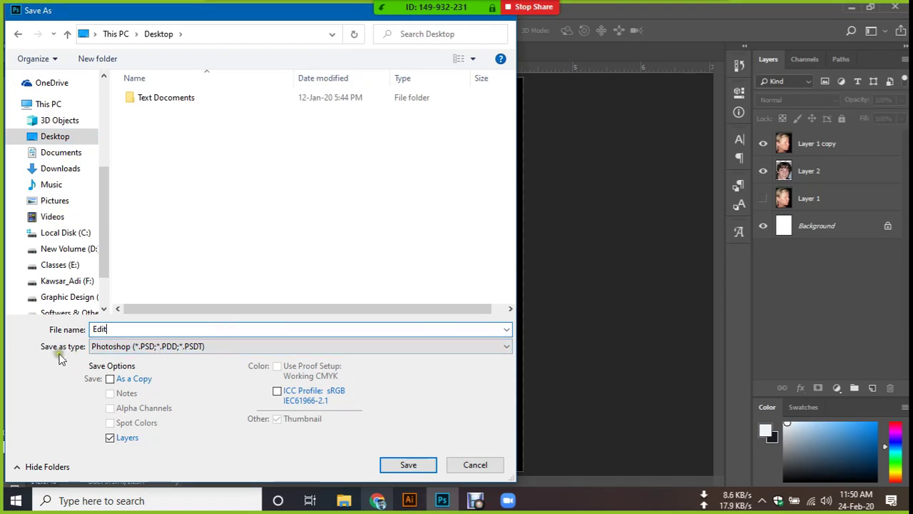
left_click(106, 348)
left_click(257, 125)
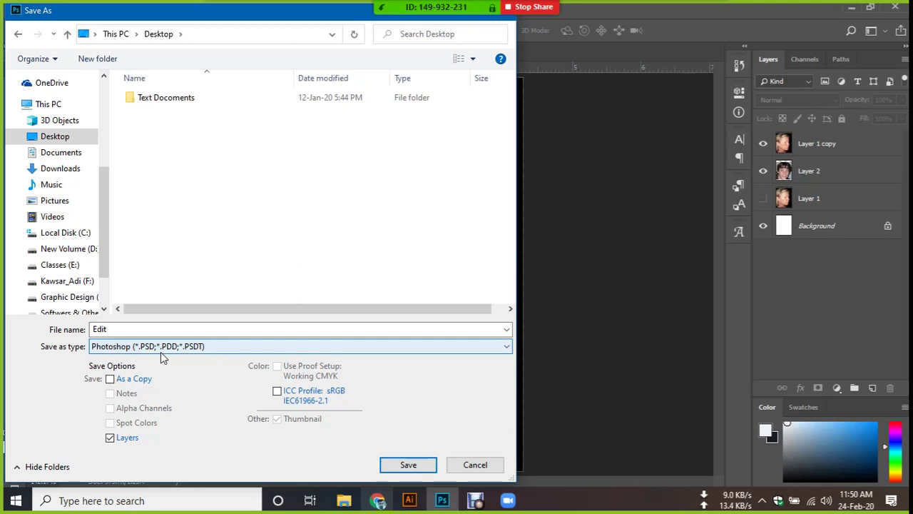
left_click(405, 465)
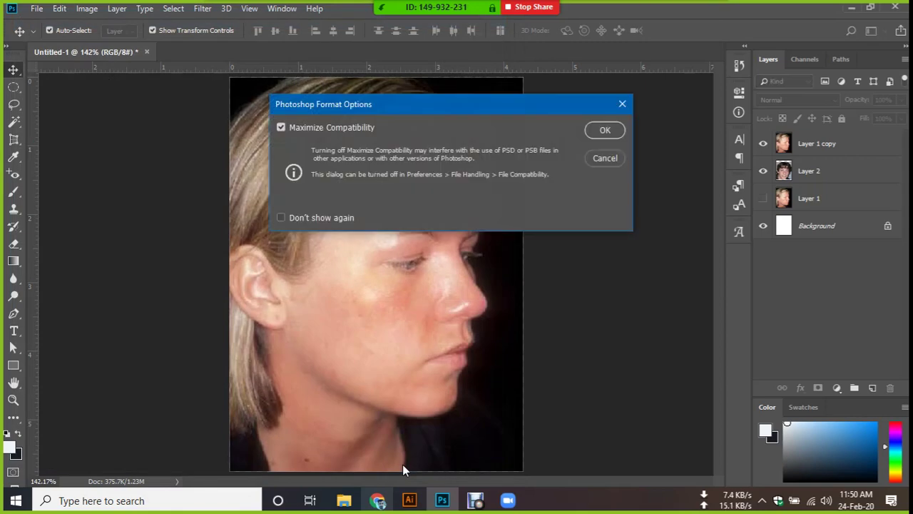
left_click(595, 131)
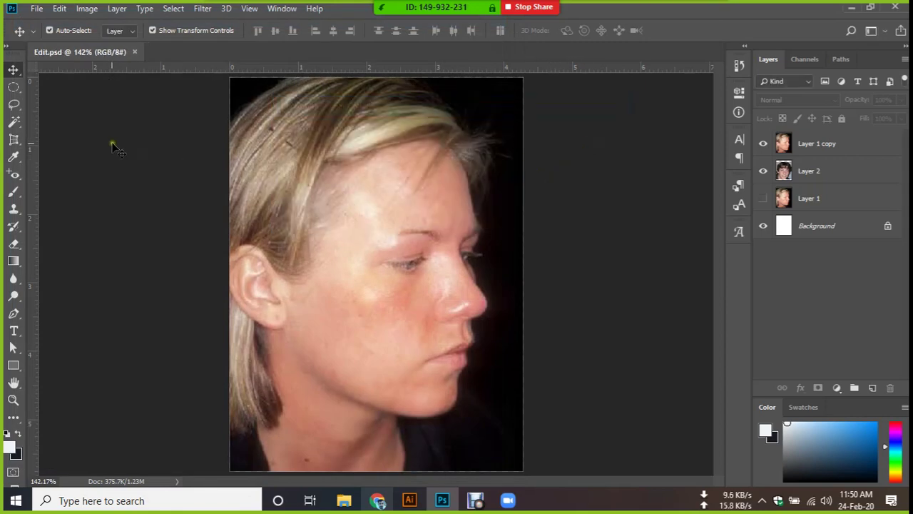
Close Edit.psd and reopen it from the Desktop.
left_click(134, 51)
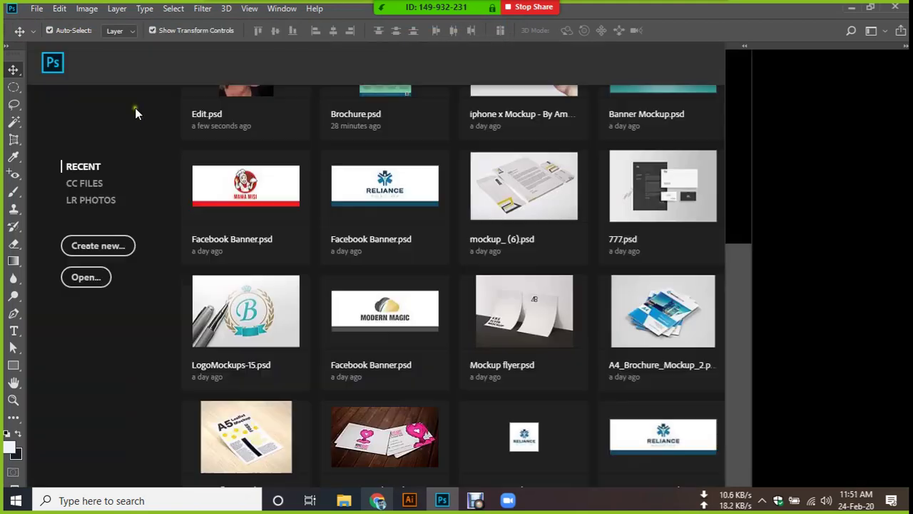
left_click(70, 259)
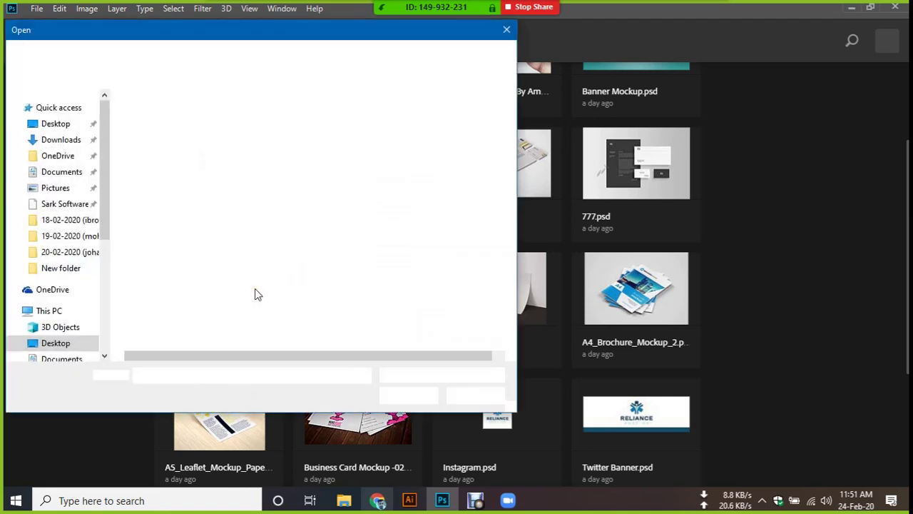
left_click(164, 132)
left_click(408, 394)
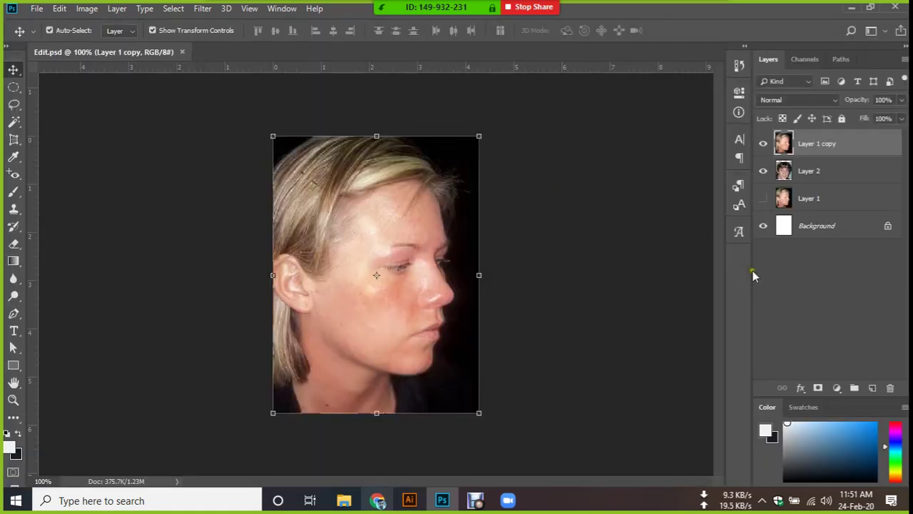
left_click(120, 213)
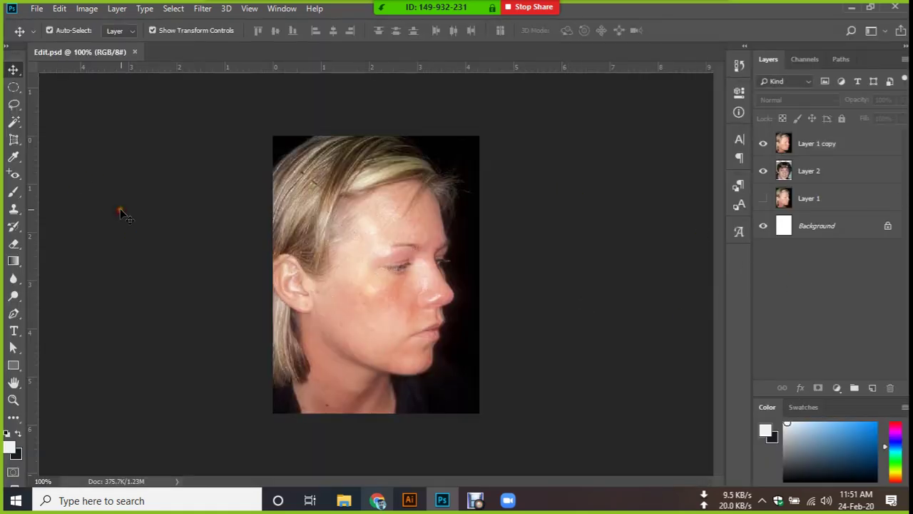
Save a JPEG copy named Edit to the Desktop, lowering quality to 7 (Medium).
left_click(37, 8)
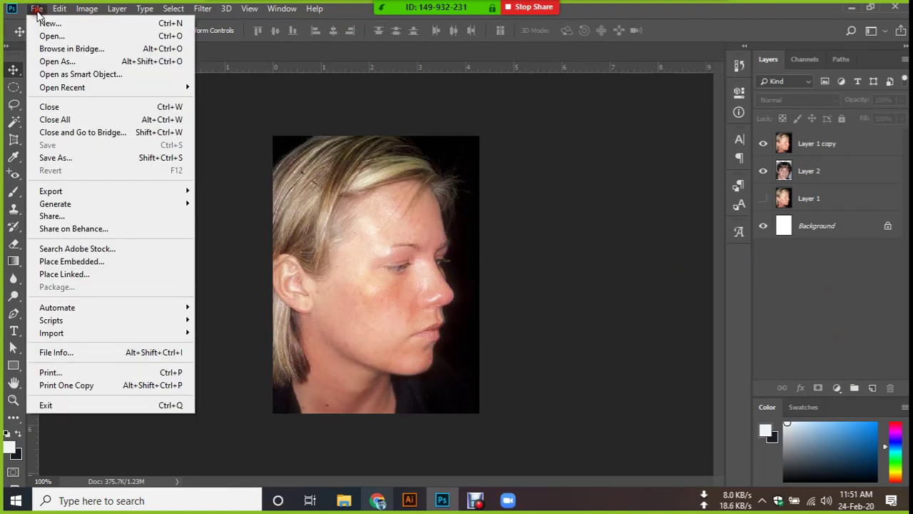
left_click(97, 159)
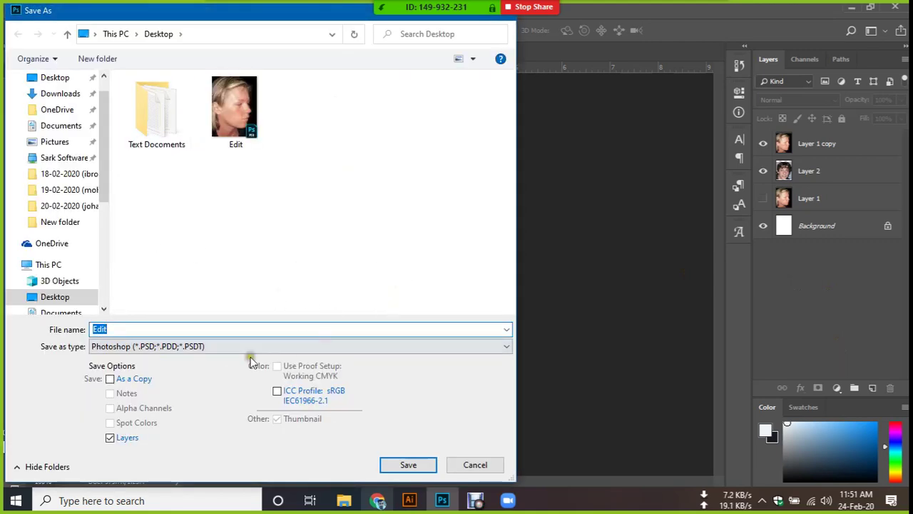
left_click(206, 349)
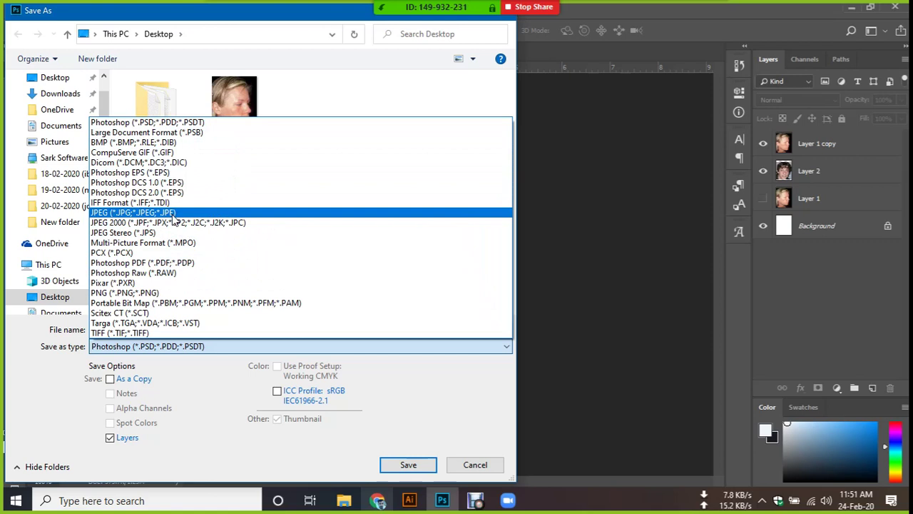
left_click(172, 216)
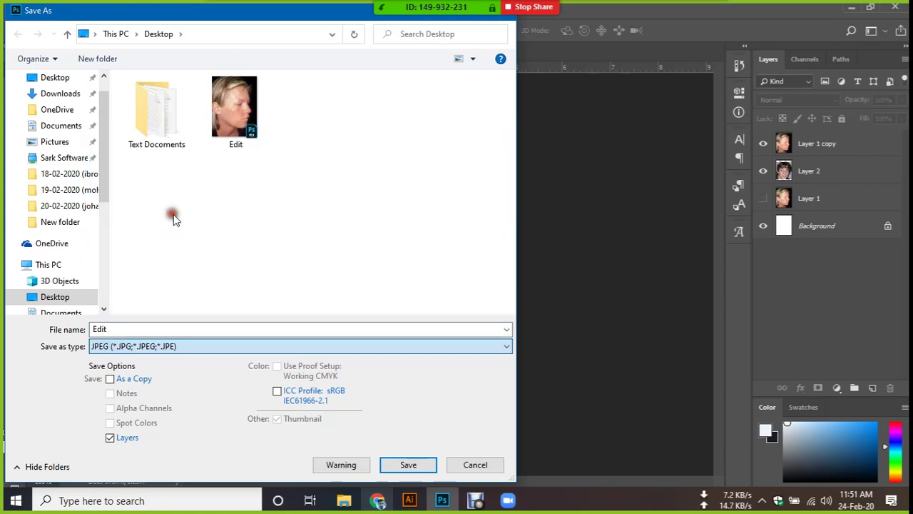
left_click(404, 469)
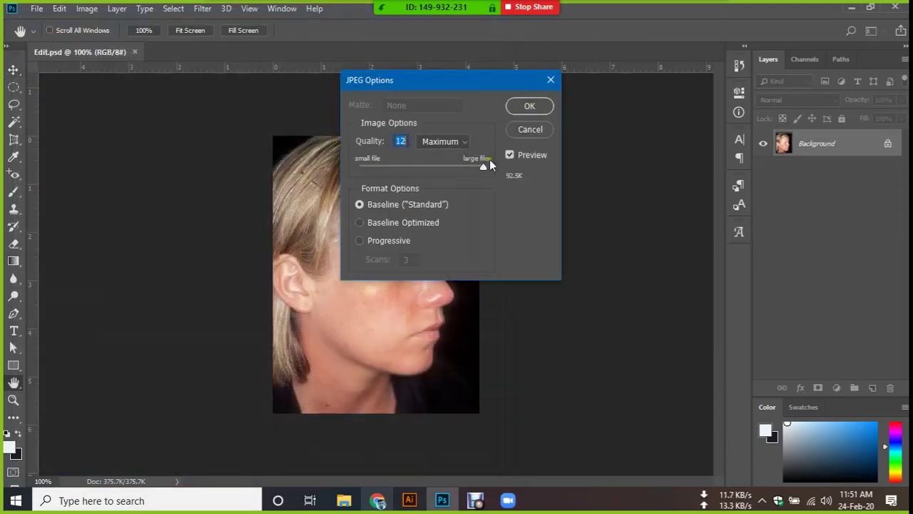
mouse_move(483, 169)
left_mouse_down()
mouse_move(437, 169)
mouse_move(500, 186)
left_mouse_up()
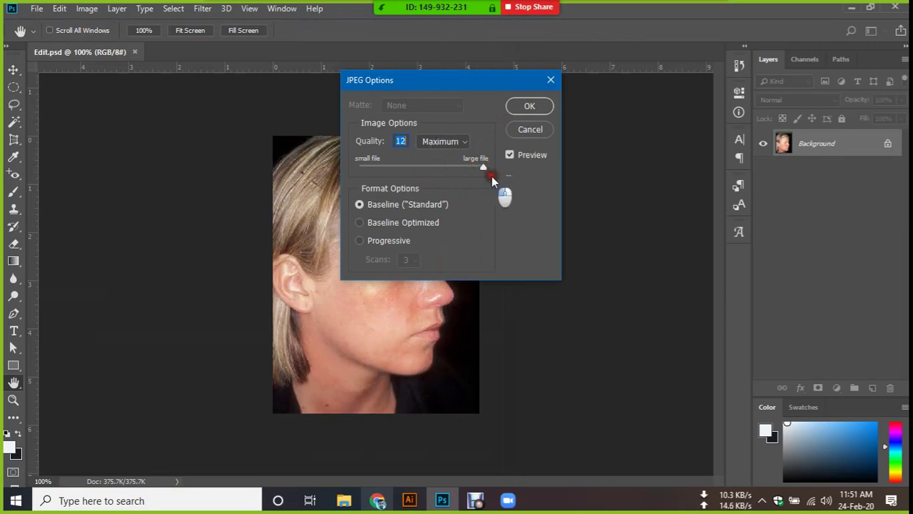
left_click(536, 111)
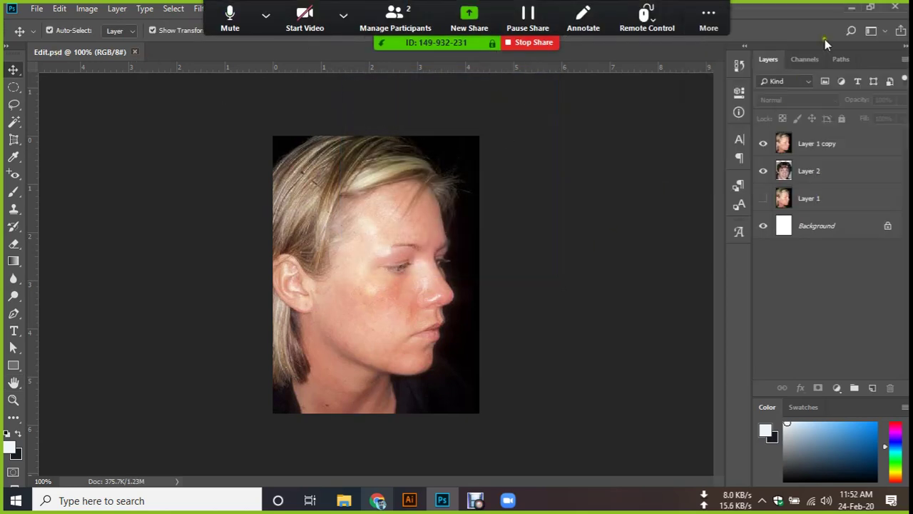
Close the document, minimize Photoshop and the browser, and view Edit.jpg in Picasa before closing it.
key("ctrl+w")
left_click(850, 8)
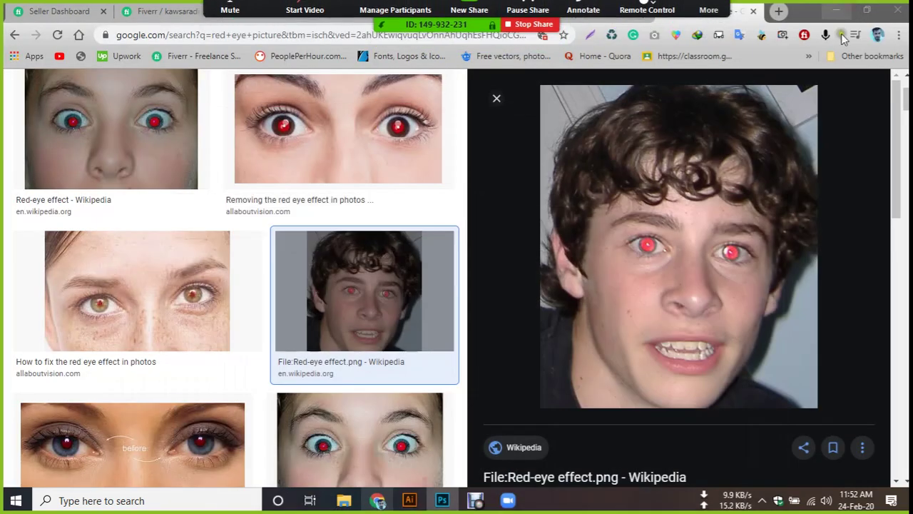
left_click(843, 11)
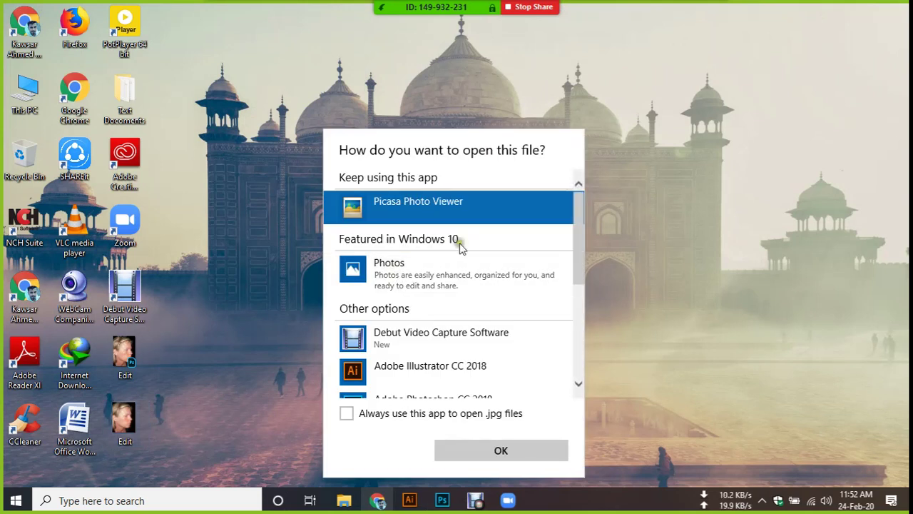
left_click(484, 451)
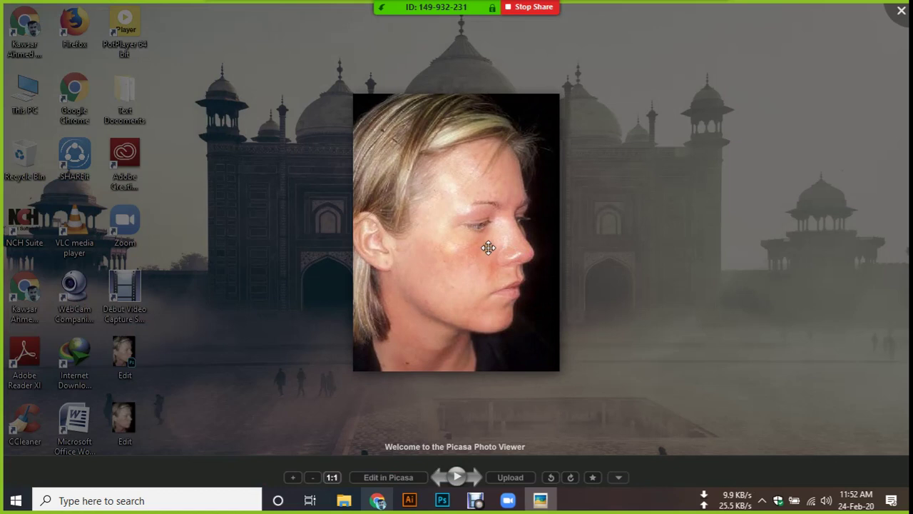
scroll(488, 247, "up", 2)
scroll(485, 244, "up", 1)
scroll(485, 245, "down", 2)
scroll(485, 245, "down", 2)
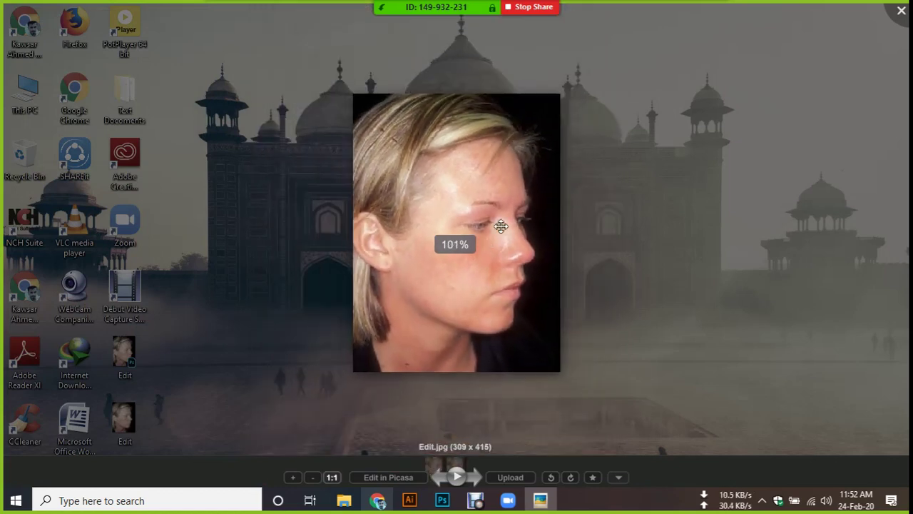
left_click(901, 13)
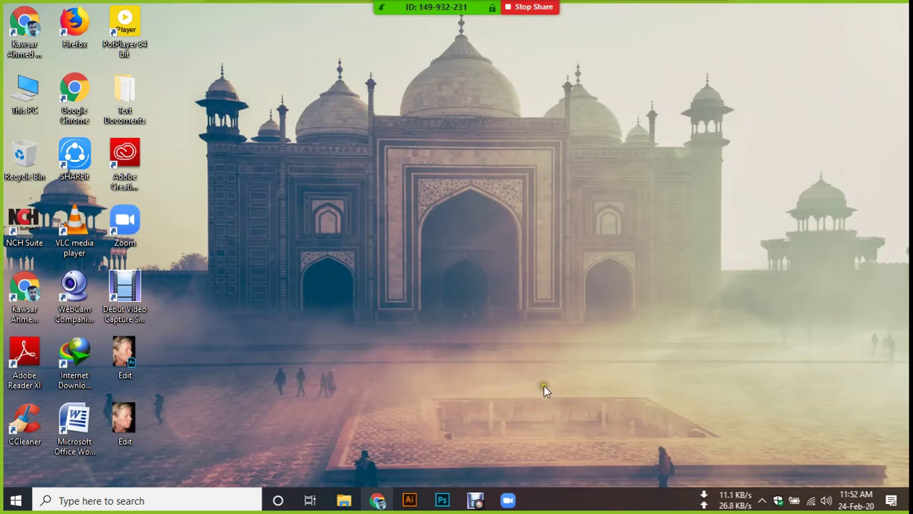